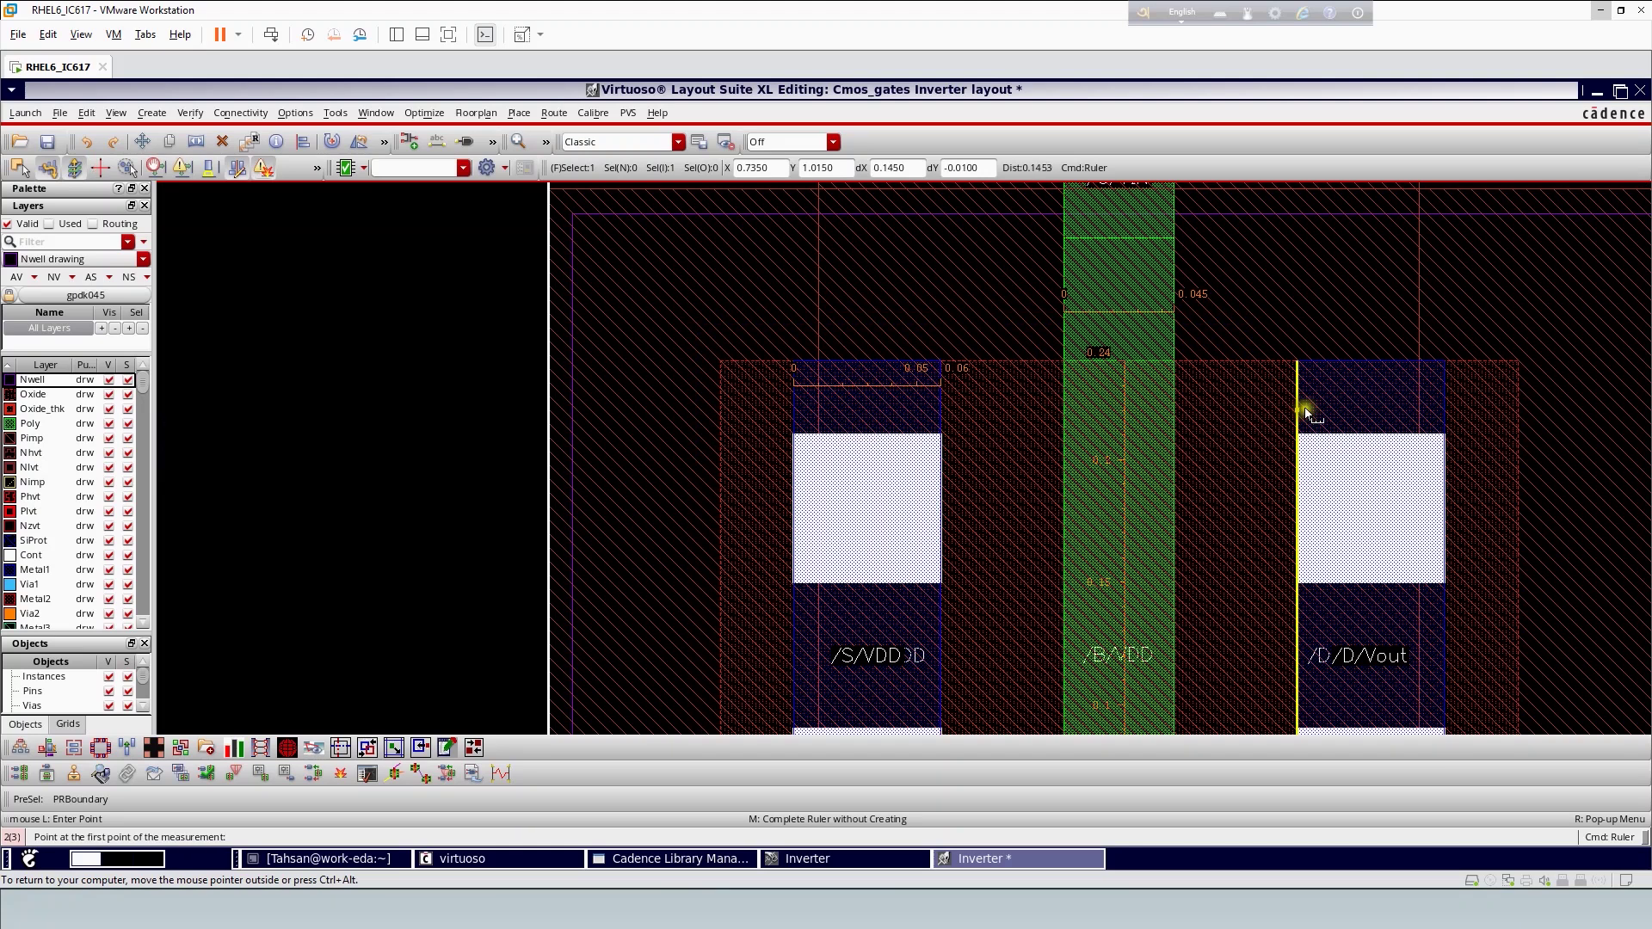
Measure the width of the Vout drain contact and its distance to the diffusion edge with rulers
{"action": "left_click", "coordinate": [1298, 396]}
{"action": "left_click", "coordinate": [1446, 396]}
{"action": "left_click", "coordinate": [1446, 372]}
{"action": "left_click", "coordinate": [1517, 372]}
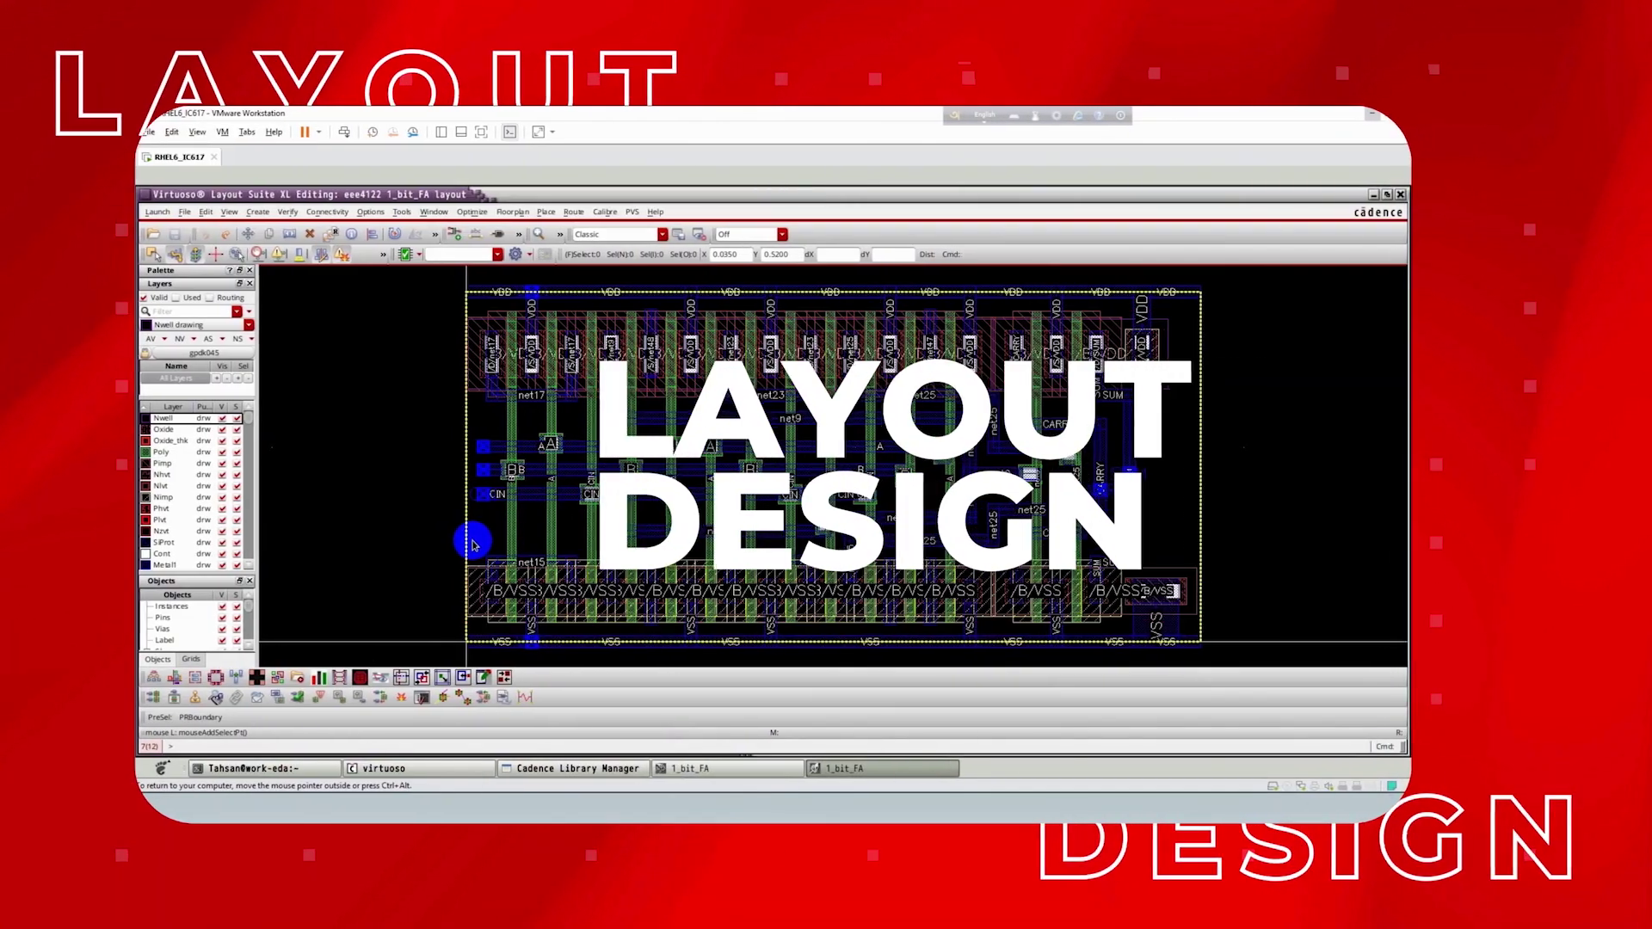
{"action": "scroll", "coordinate": [707, 483], "scroll_direction": "up", "scroll_amount": 1}
{"action": "scroll", "coordinate": [764, 481], "scroll_direction": "down", "scroll_amount": 3}
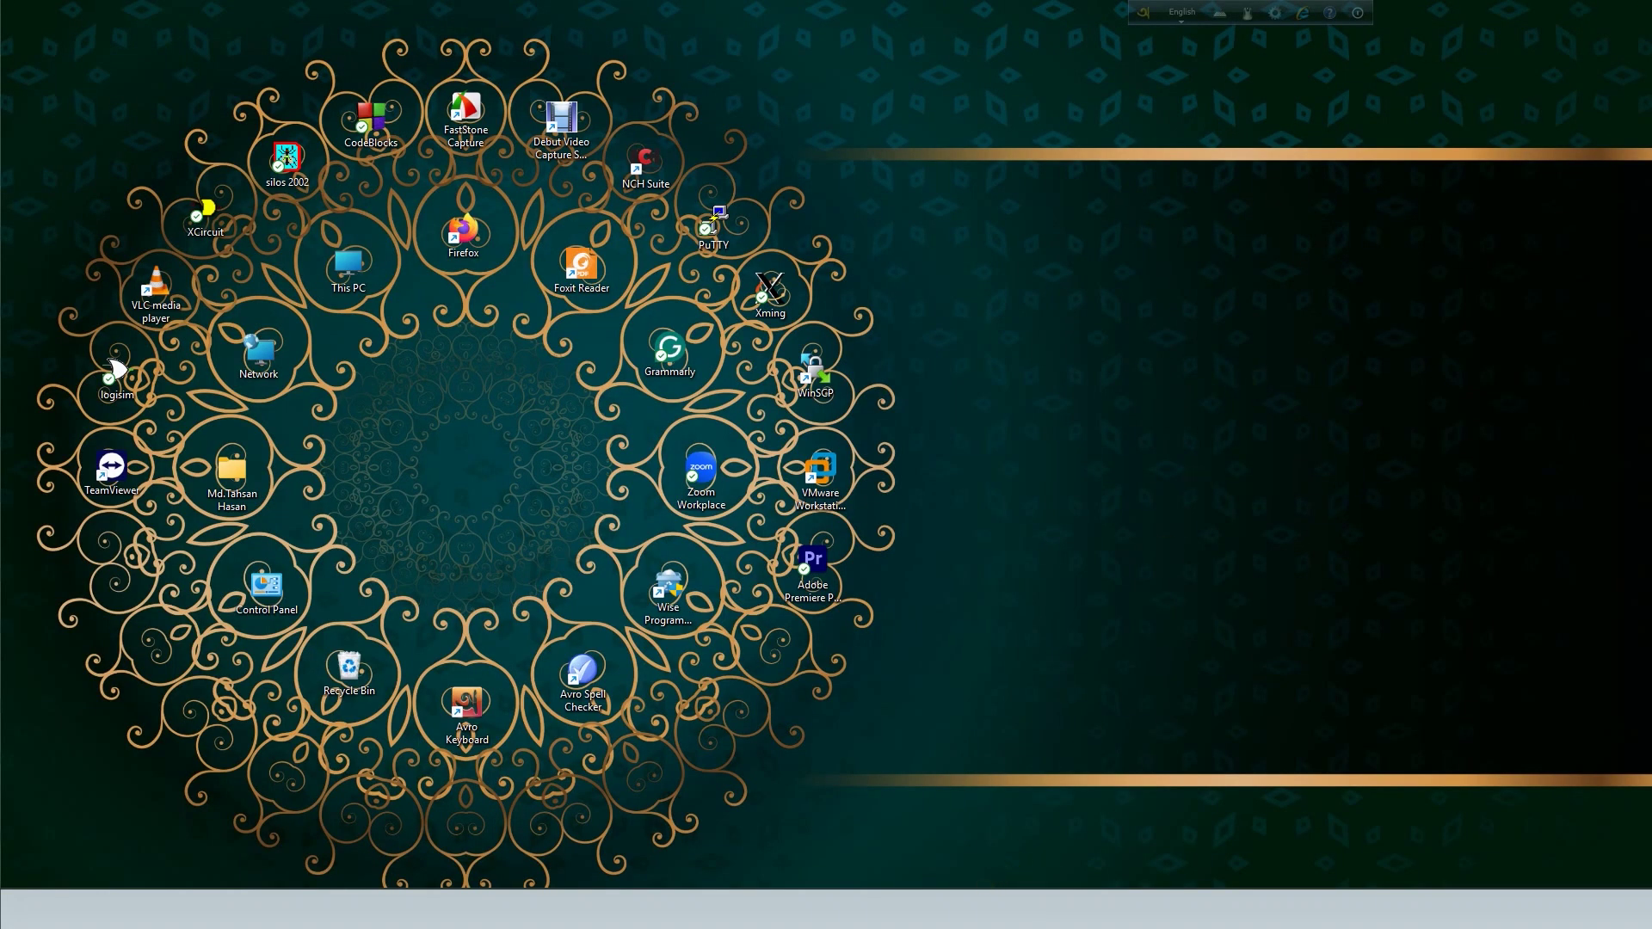
Switch to the RHEL6_IC617 virtual machine, run "virtuoso &" in the terminal and minimize the terminal window
{"action": "left_click", "coordinate": [978, 908]}
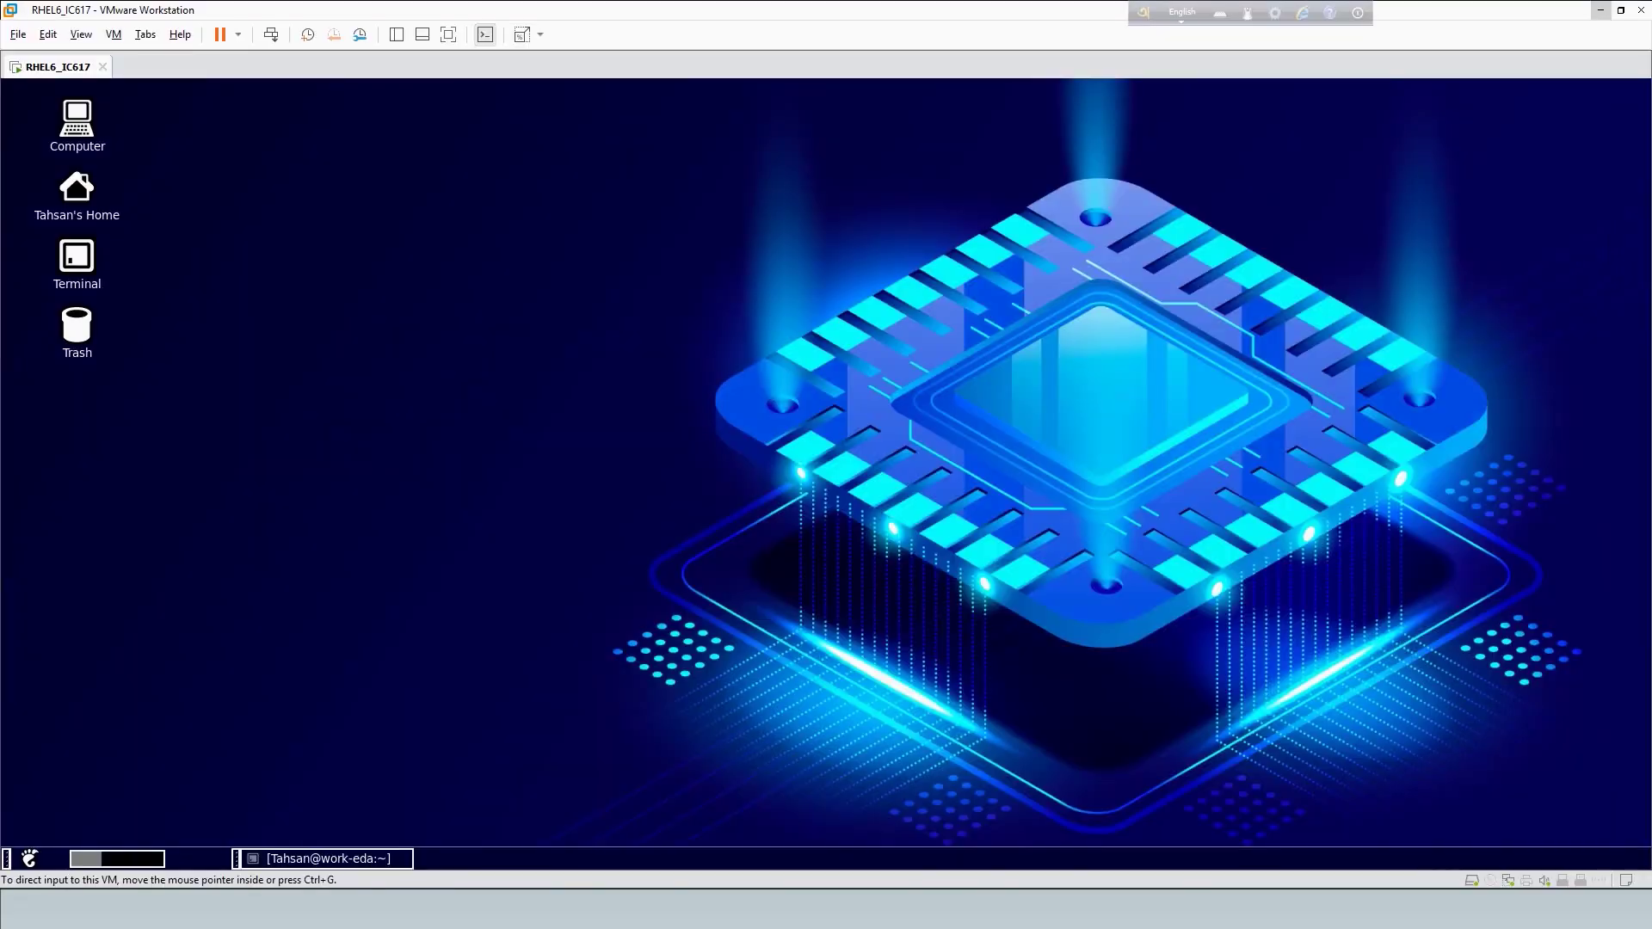
{"action": "left_click", "coordinate": [293, 864]}
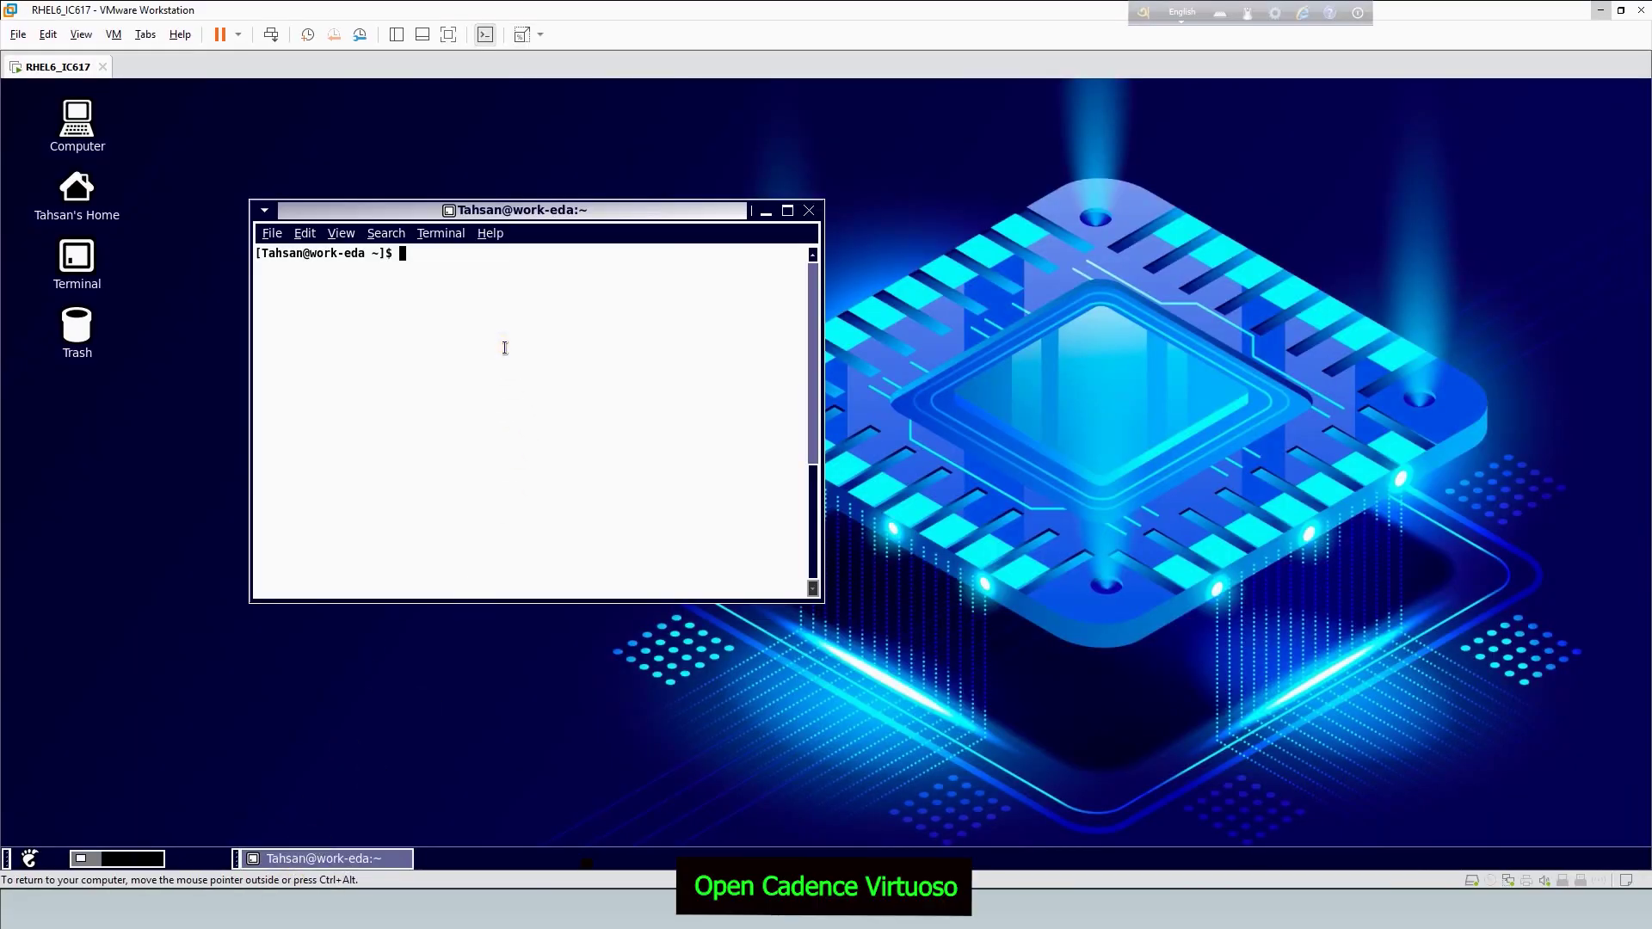
{"action": "key", "text": "Return"}
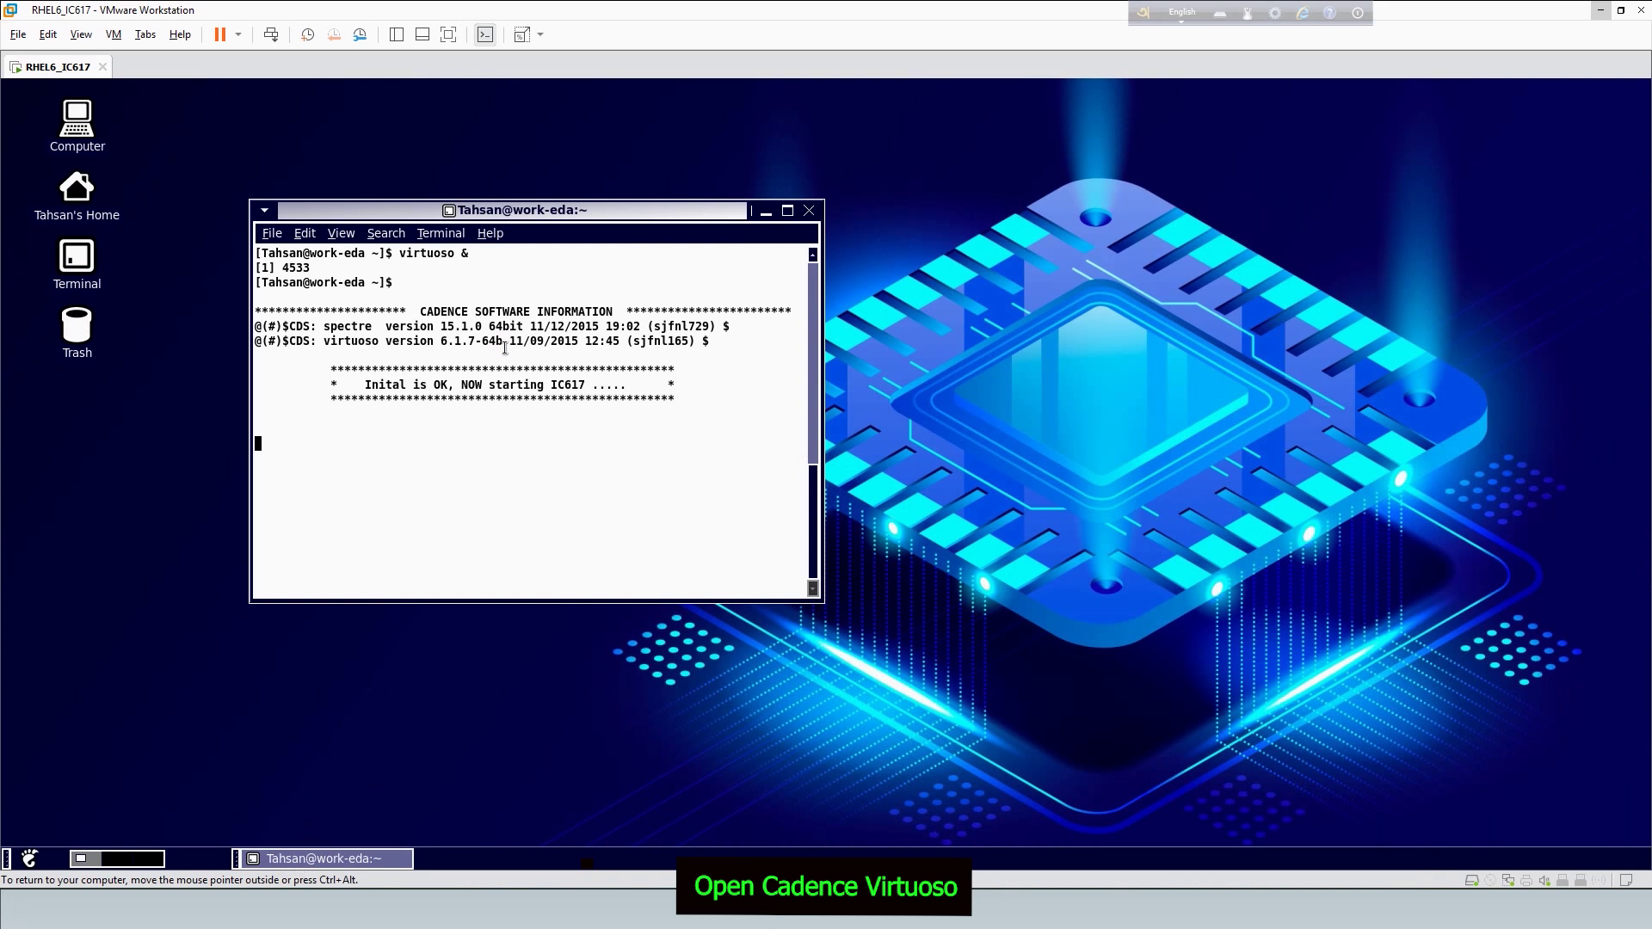
{"action": "left_click", "coordinate": [766, 218]}
Move the Virtuoso log window higher on the desktop and open the Library Manager from it
{"action": "left_click_drag", "start_coordinate": [649, 644], "coordinate": [534, 160]}
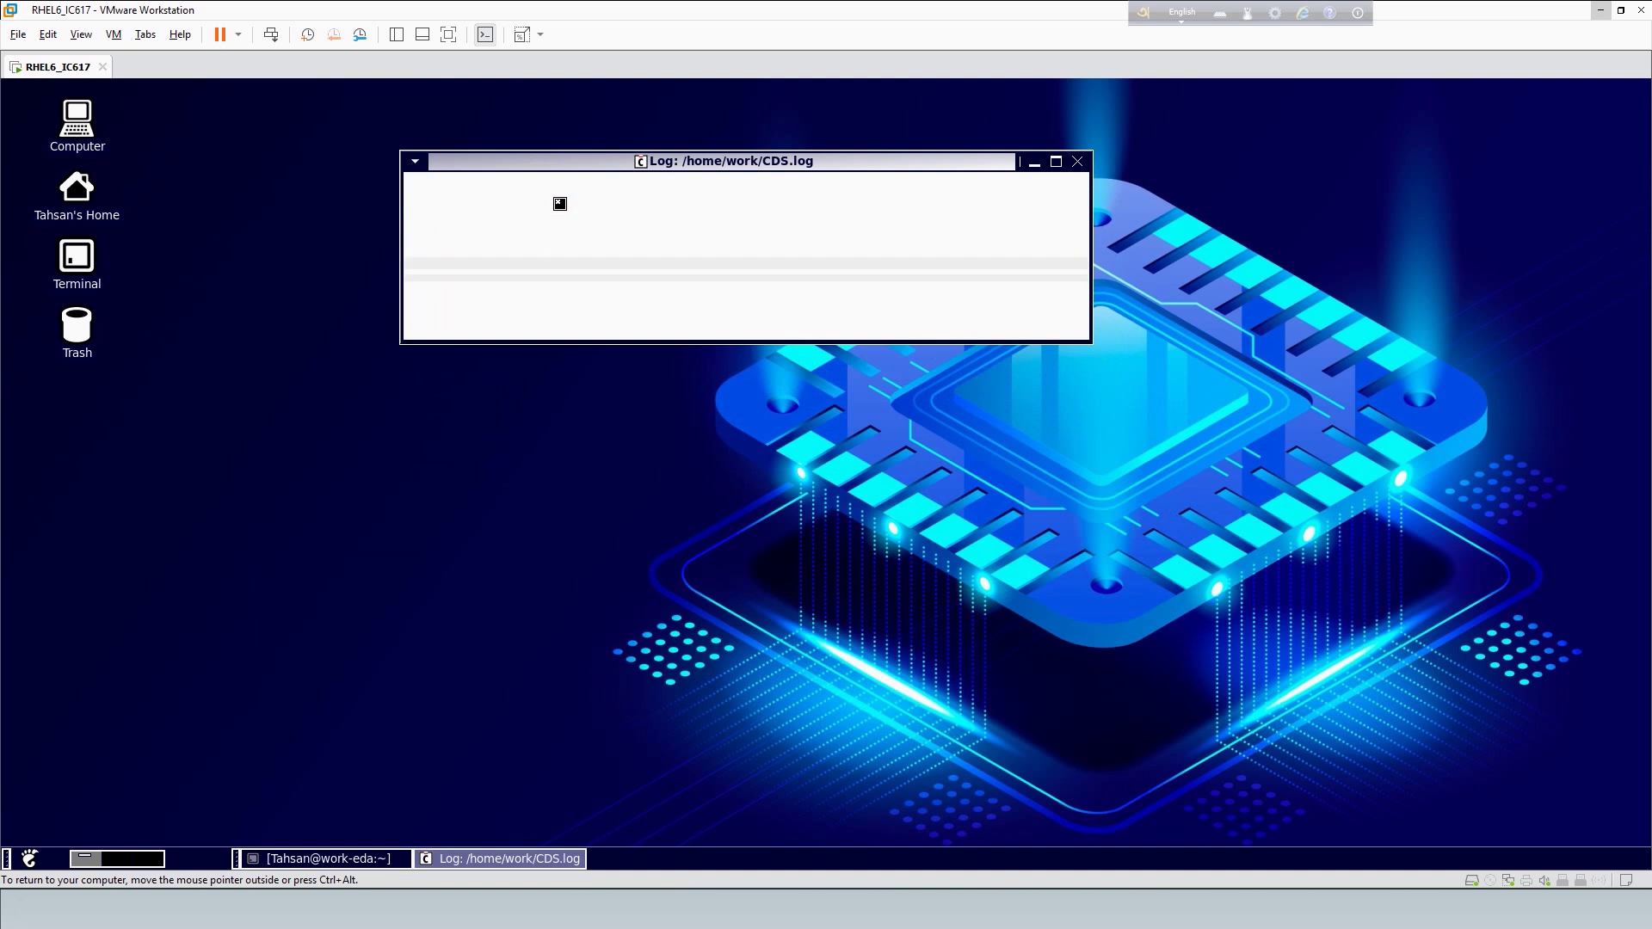
{"action": "left_click", "coordinate": [570, 239]}
{"action": "left_click", "coordinate": [568, 239]}
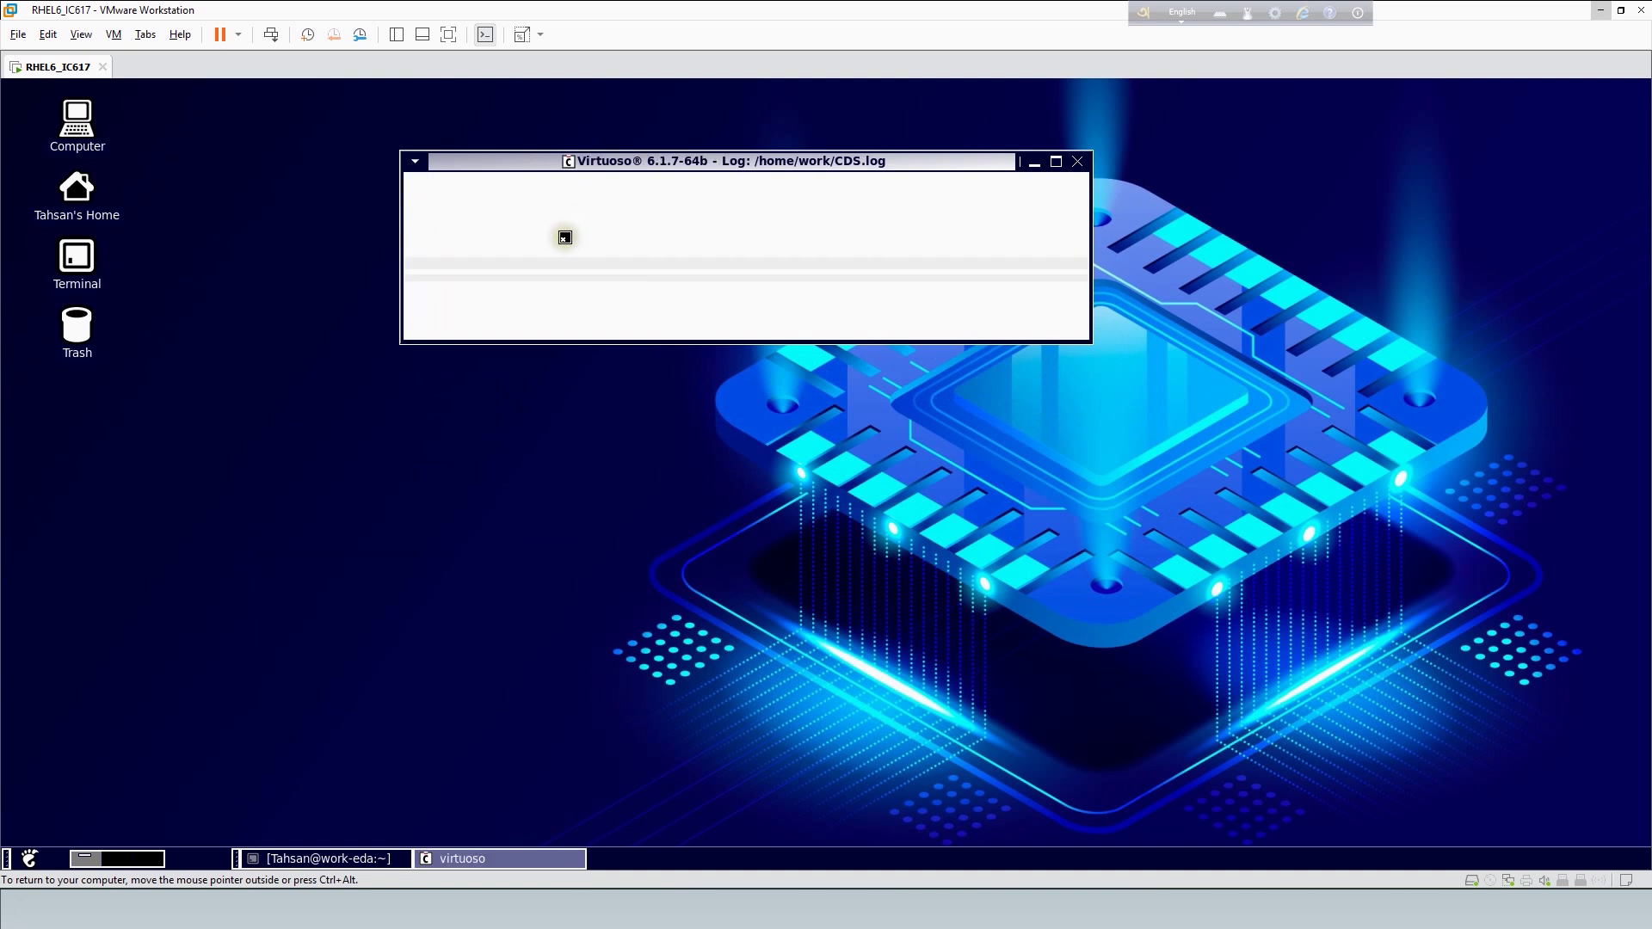
{"action": "left_click", "coordinate": [449, 184]}
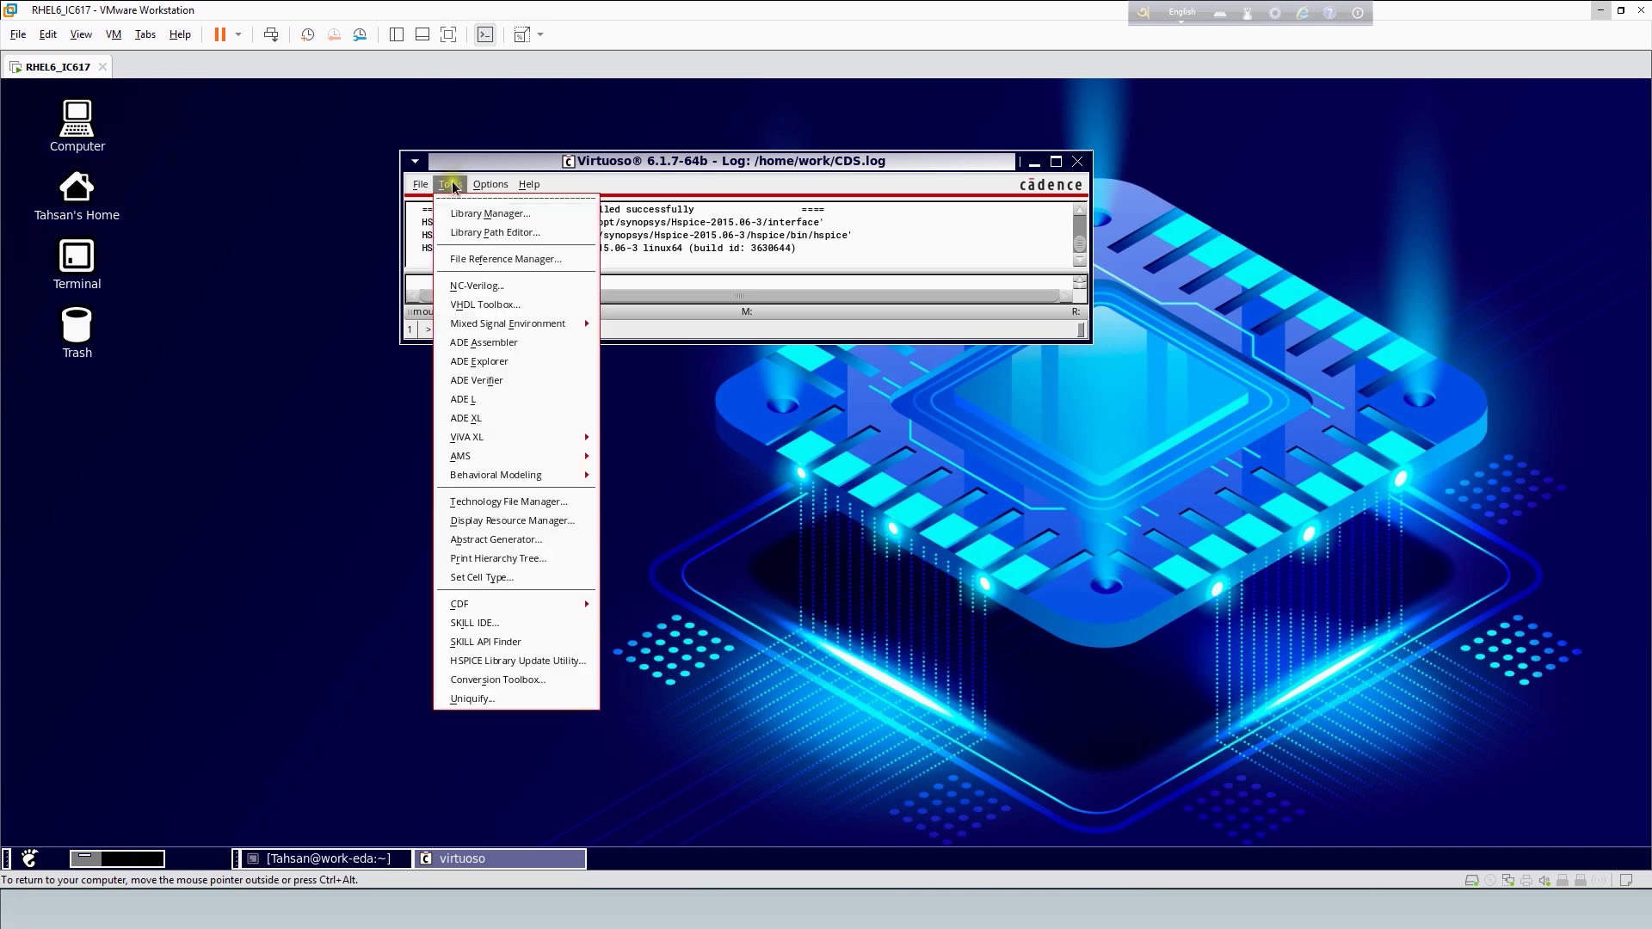
{"action": "left_click", "coordinate": [460, 209]}
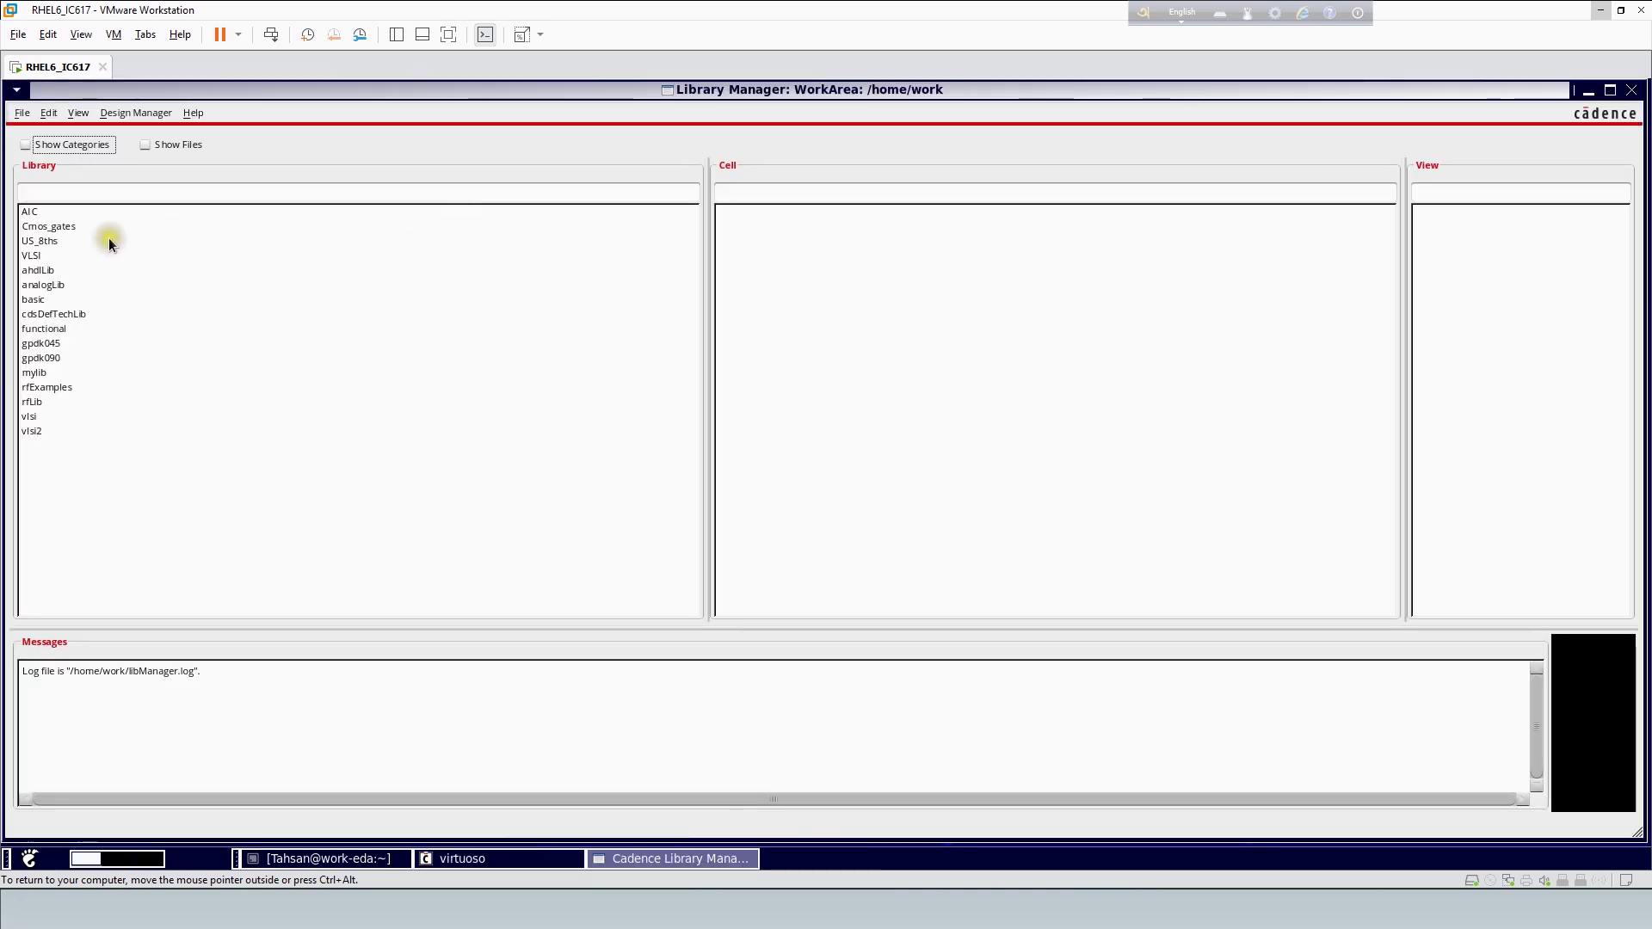
Open the schematic view of the Inverter cell from the Cmos_gates library and maximize its window
{"action": "left_click", "coordinate": [57, 226]}
{"action": "scroll", "coordinate": [862, 384], "scroll_direction": "down", "scroll_amount": 2}
{"action": "scroll", "coordinate": [862, 384], "scroll_direction": "down", "scroll_amount": 4}
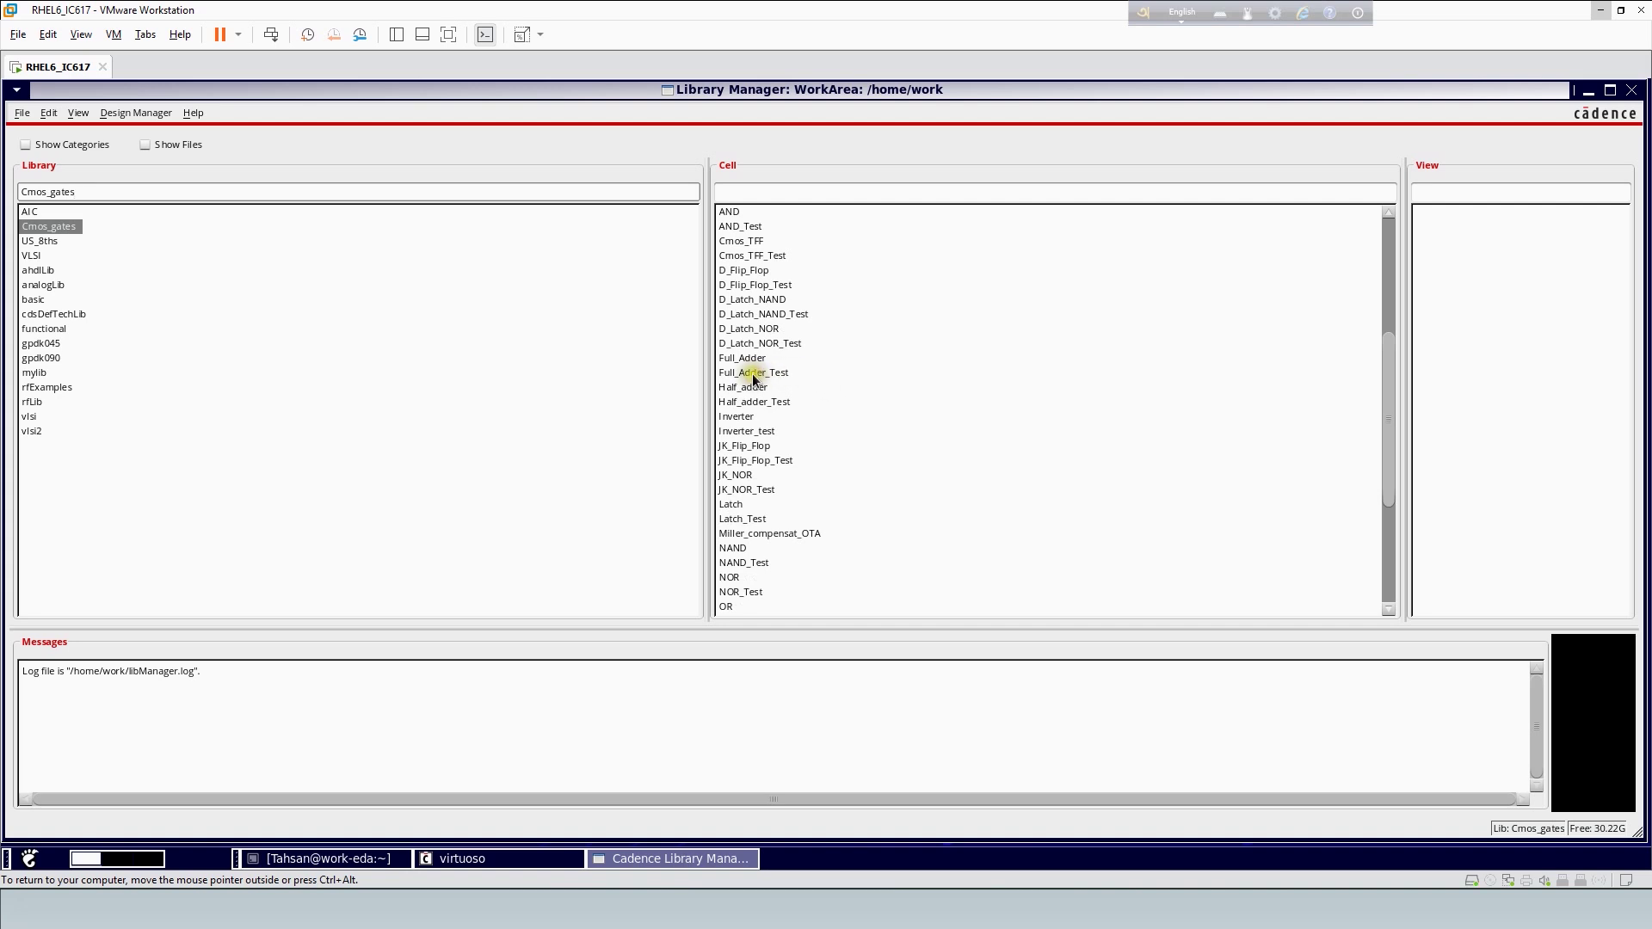
{"action": "left_click", "coordinate": [736, 415]}
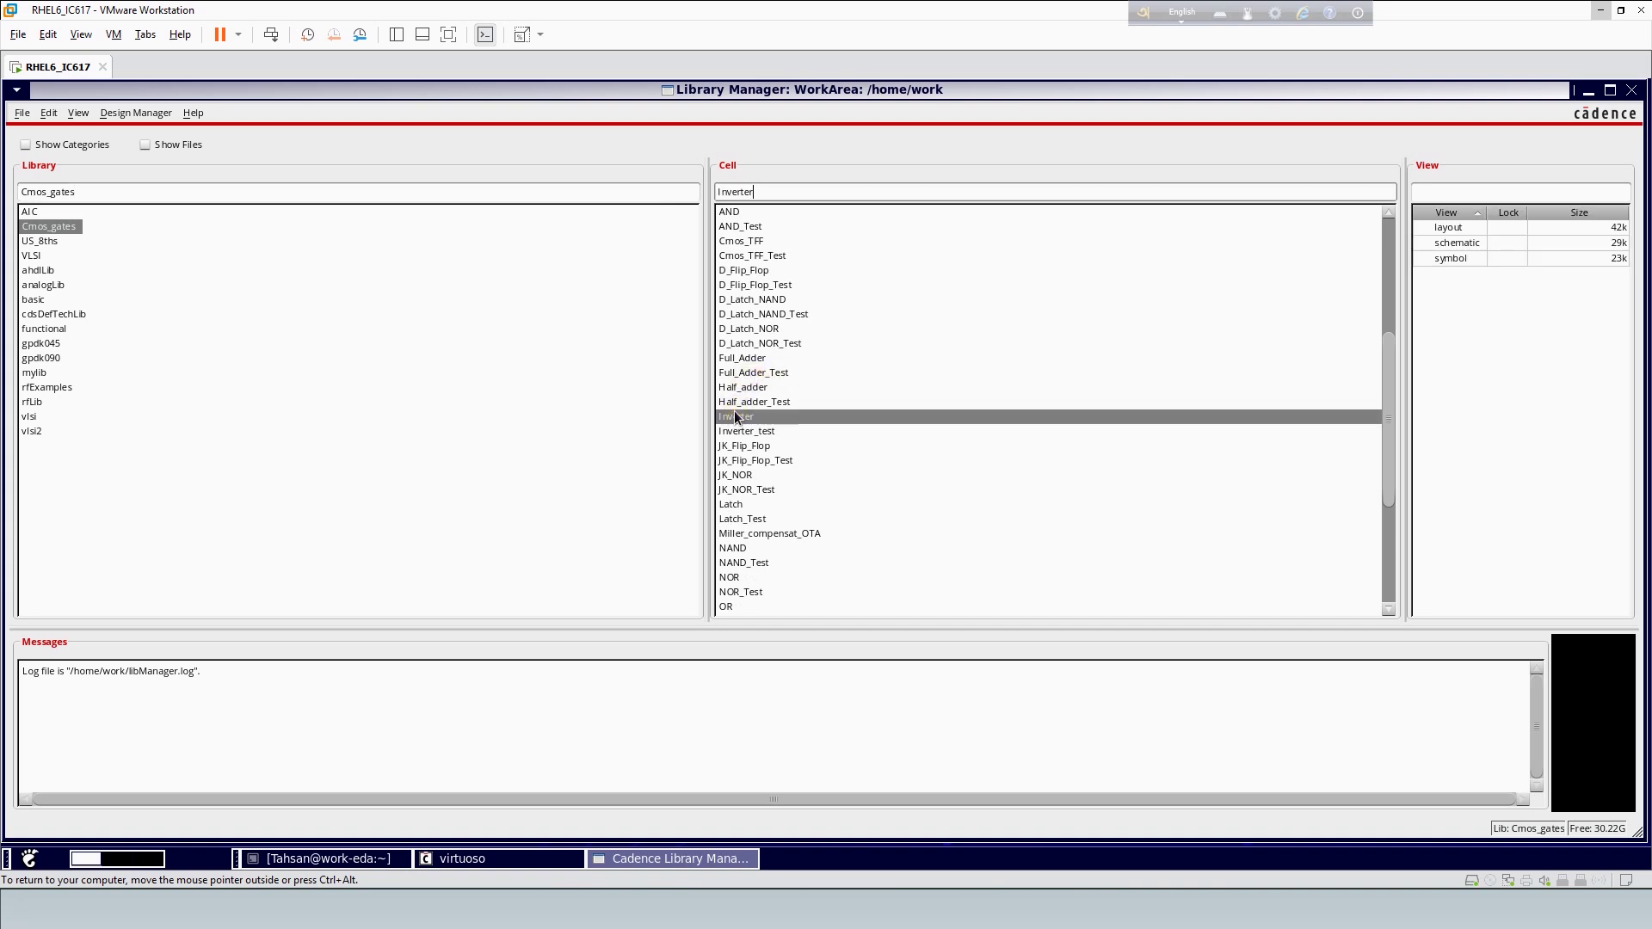
{"action": "left_click", "coordinate": [1447, 244]}
{"action": "right_click", "coordinate": [1447, 245]}
{"action": "left_click", "coordinate": [1468, 245]}
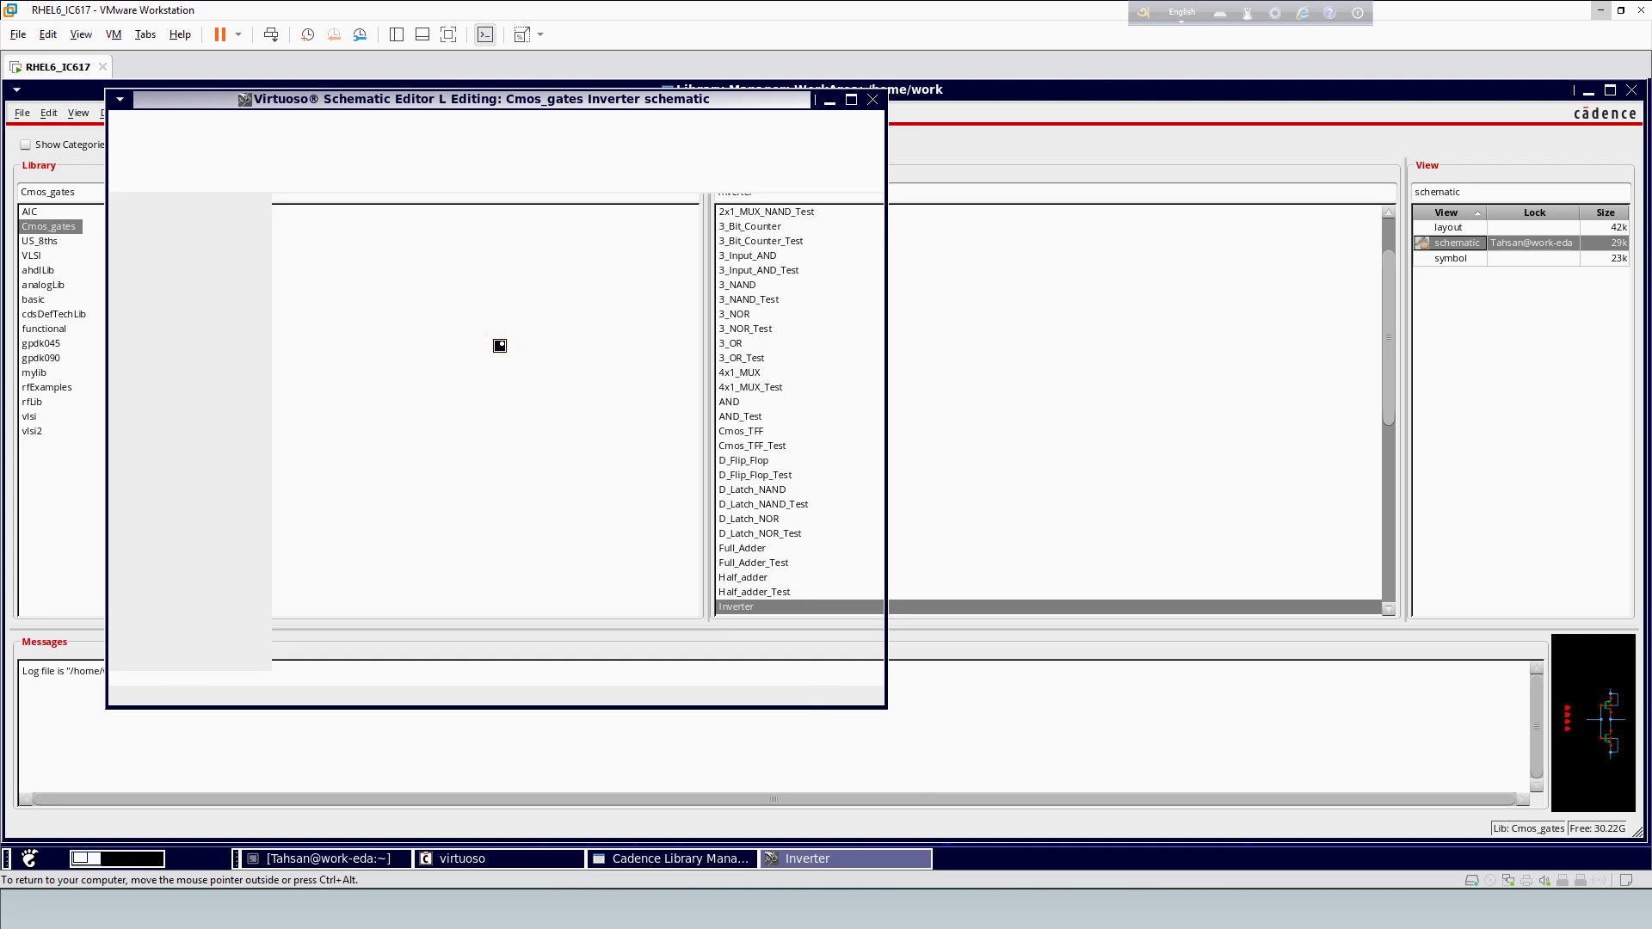
{"action": "left_click", "coordinate": [849, 103]}
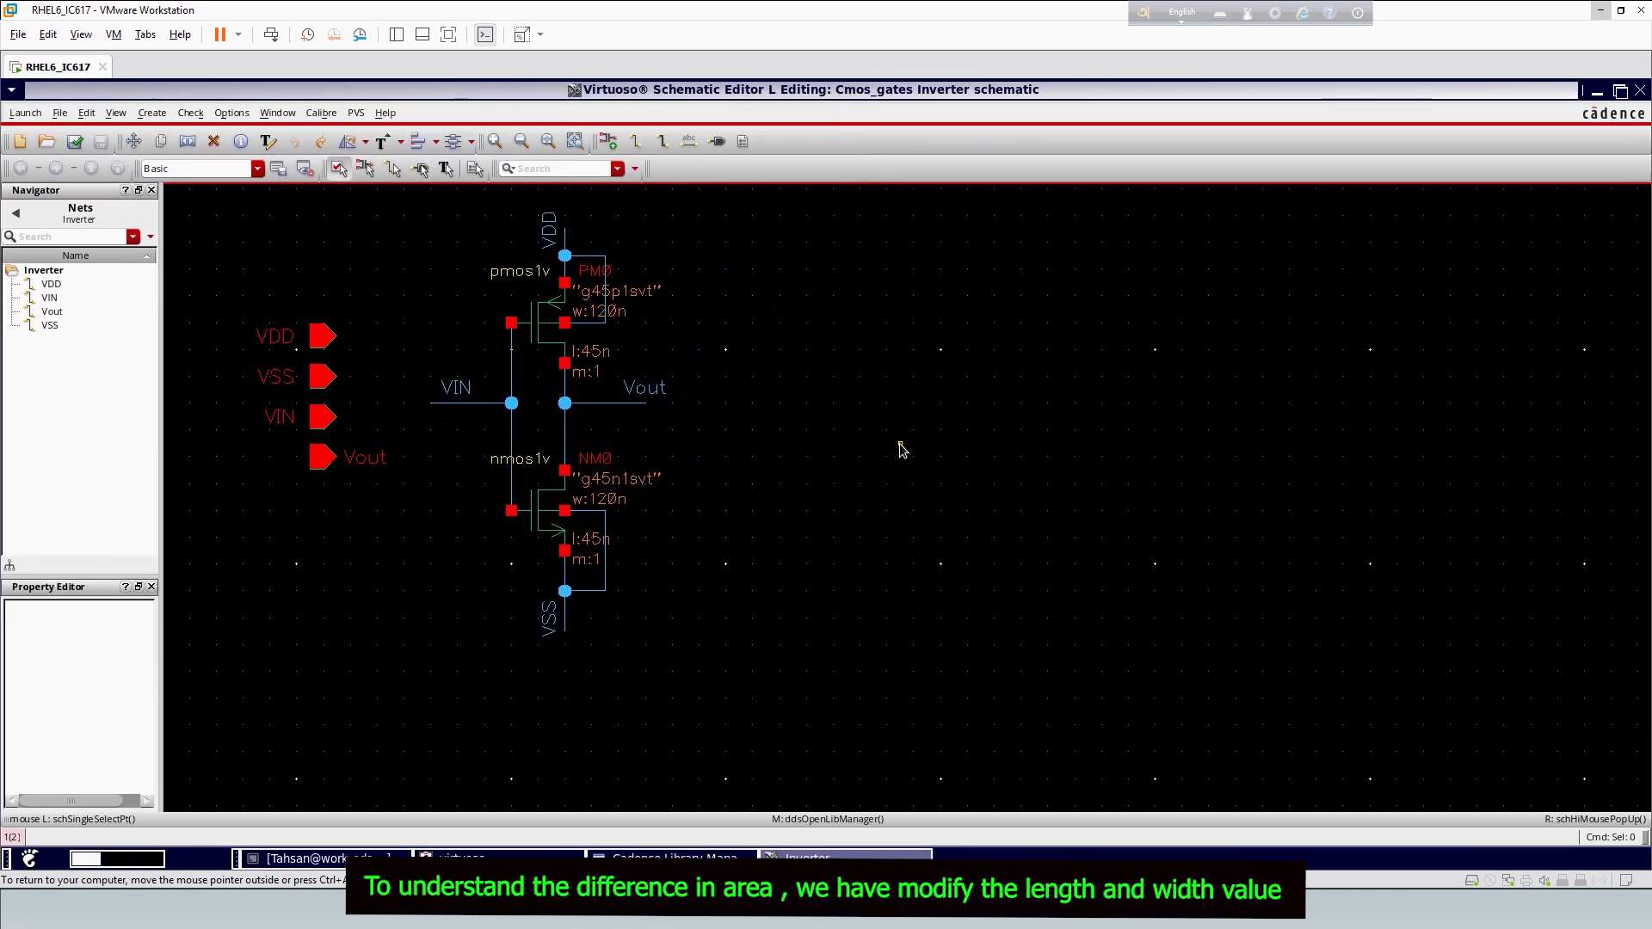
Set the finger width of the pmos1v transistor PM0 to 240n
{"action": "key", "text": "f"}
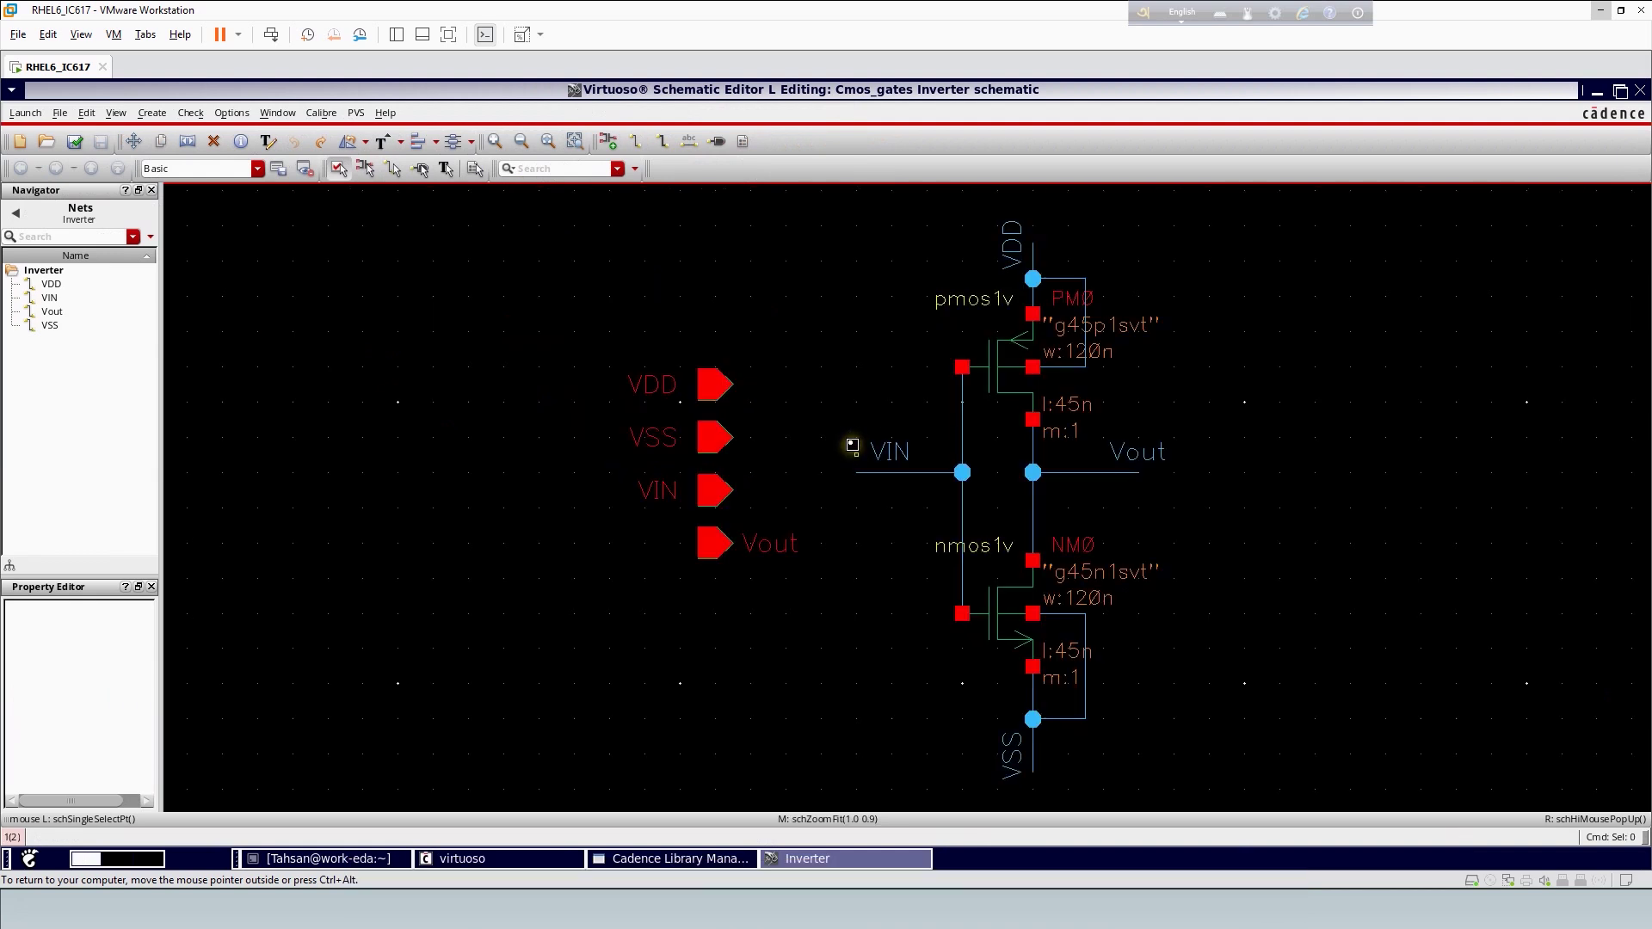
{"action": "left_click", "coordinate": [1002, 369]}
{"action": "key", "text": "q"}
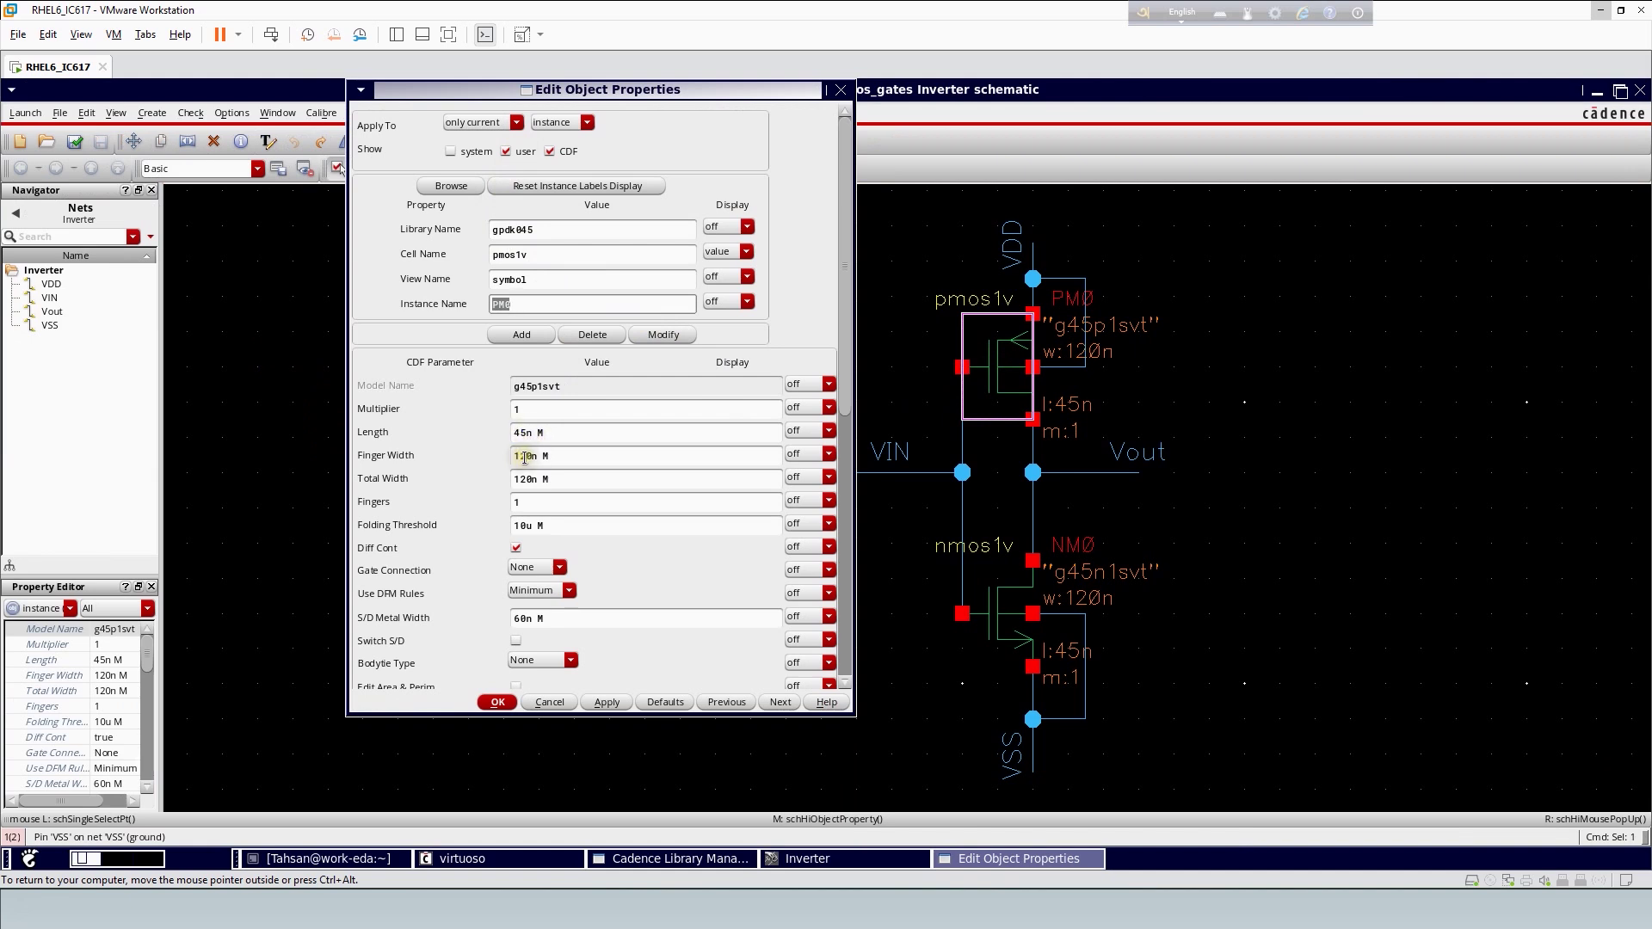
{"action": "left_click", "coordinate": [529, 456]}
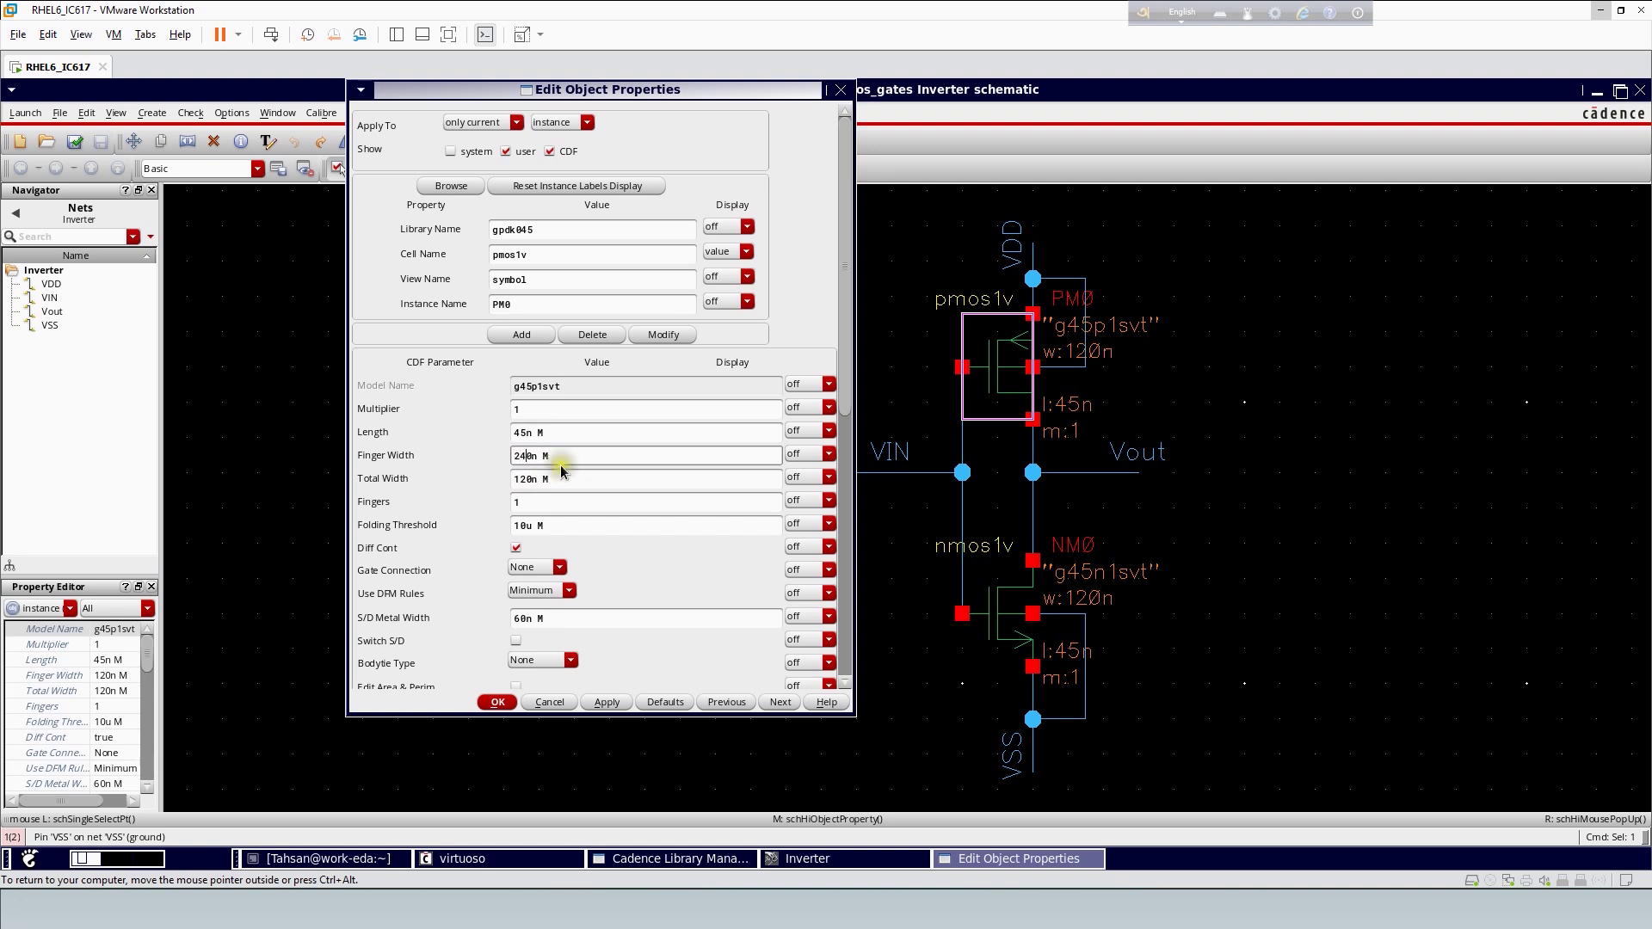
{"action": "left_click", "coordinate": [498, 702]}
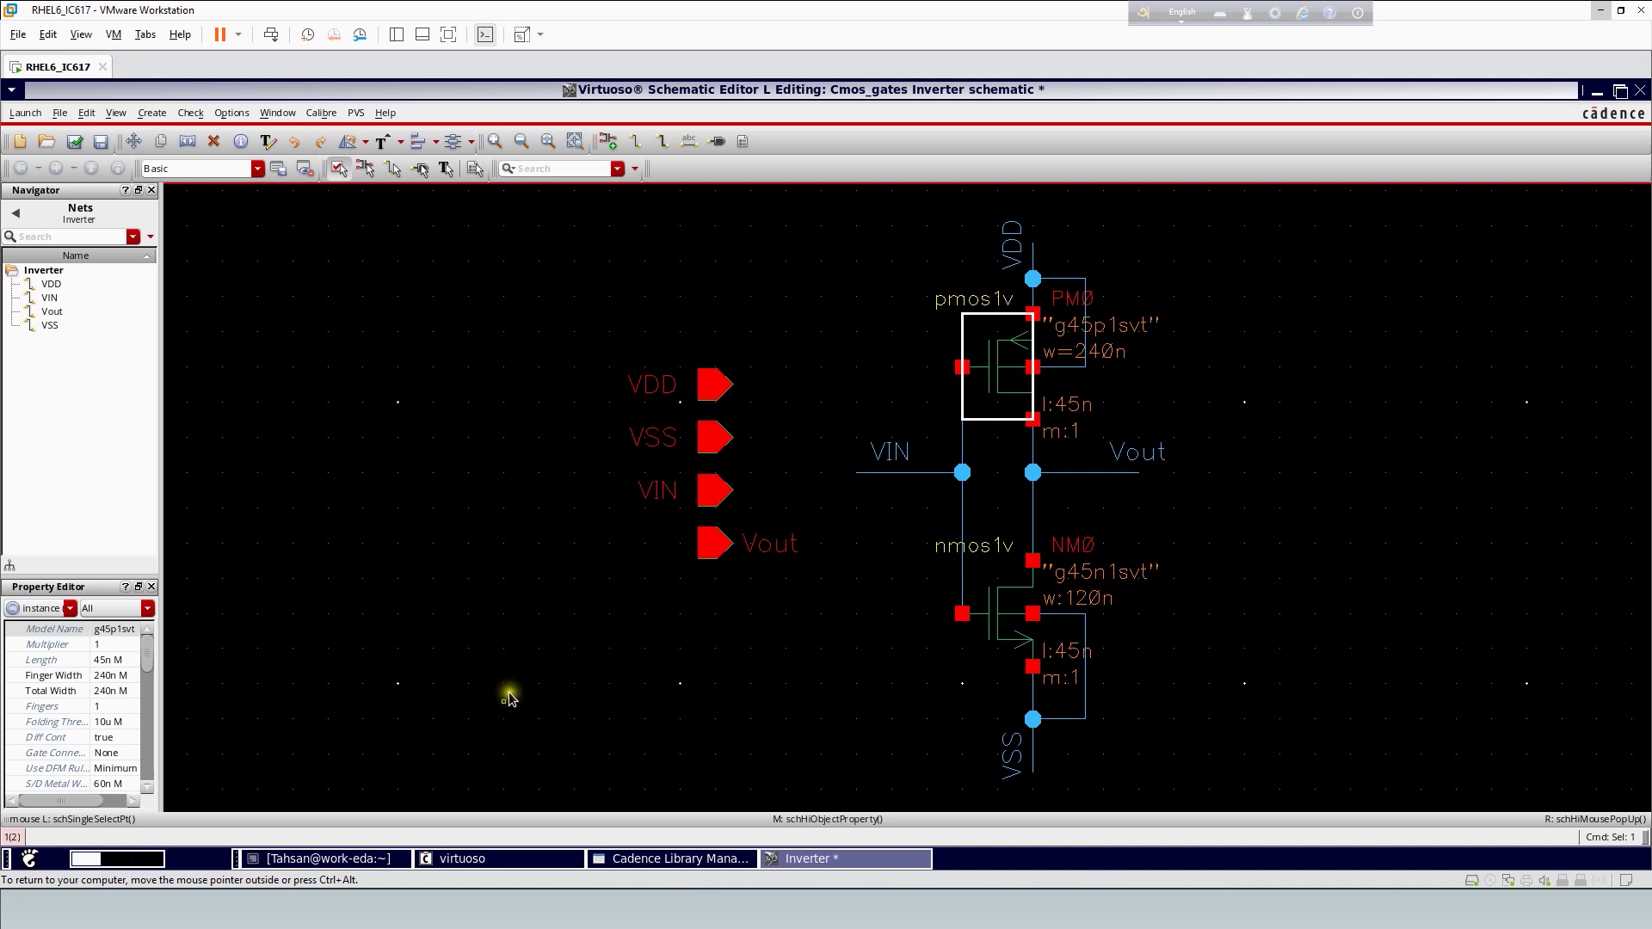
{"action": "left_click", "coordinate": [1312, 408]}
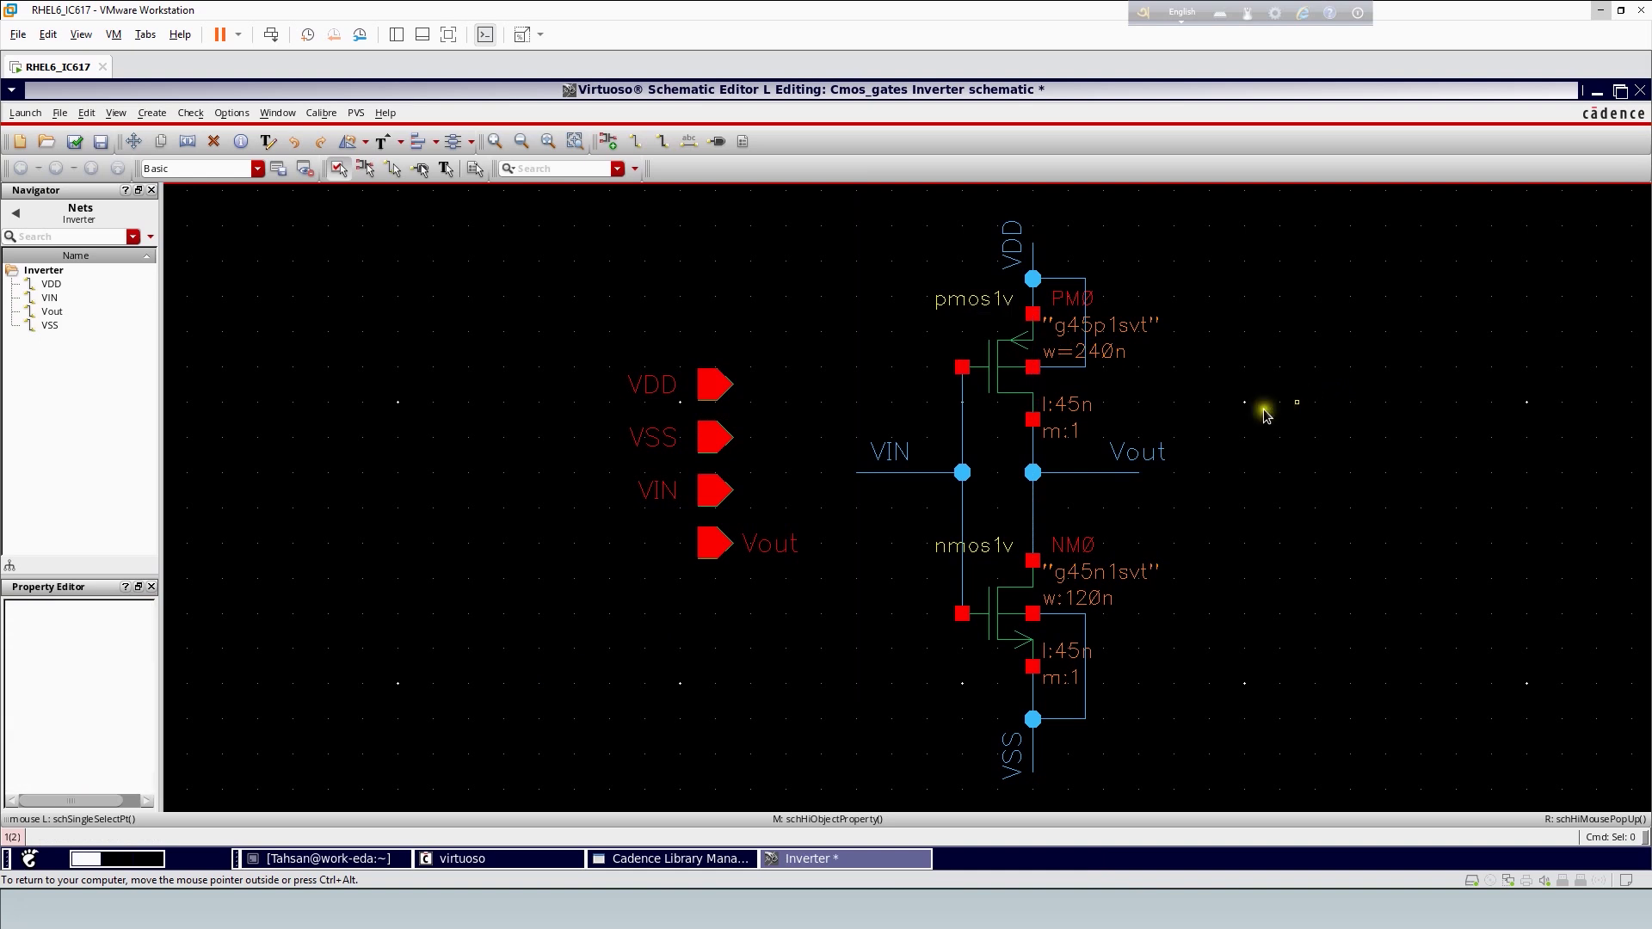
Review the properties of the pmos1v transistor, and check and save the Inverter schematic
{"action": "double_click", "coordinate": [996, 376]}
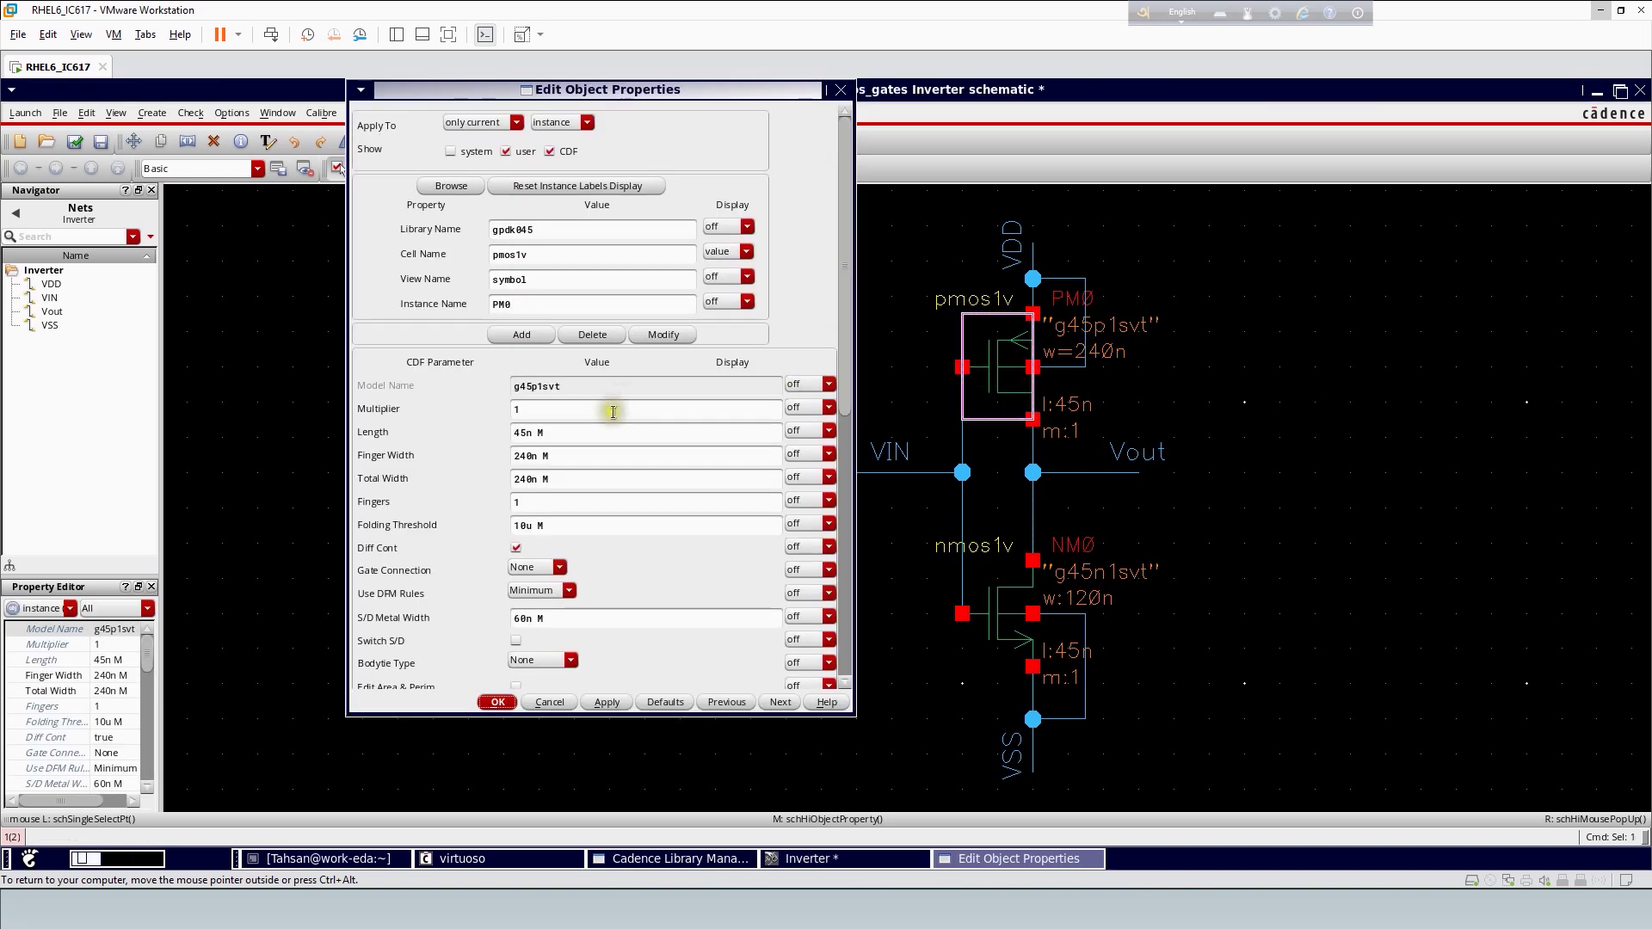
{"action": "left_click", "coordinate": [497, 702]}
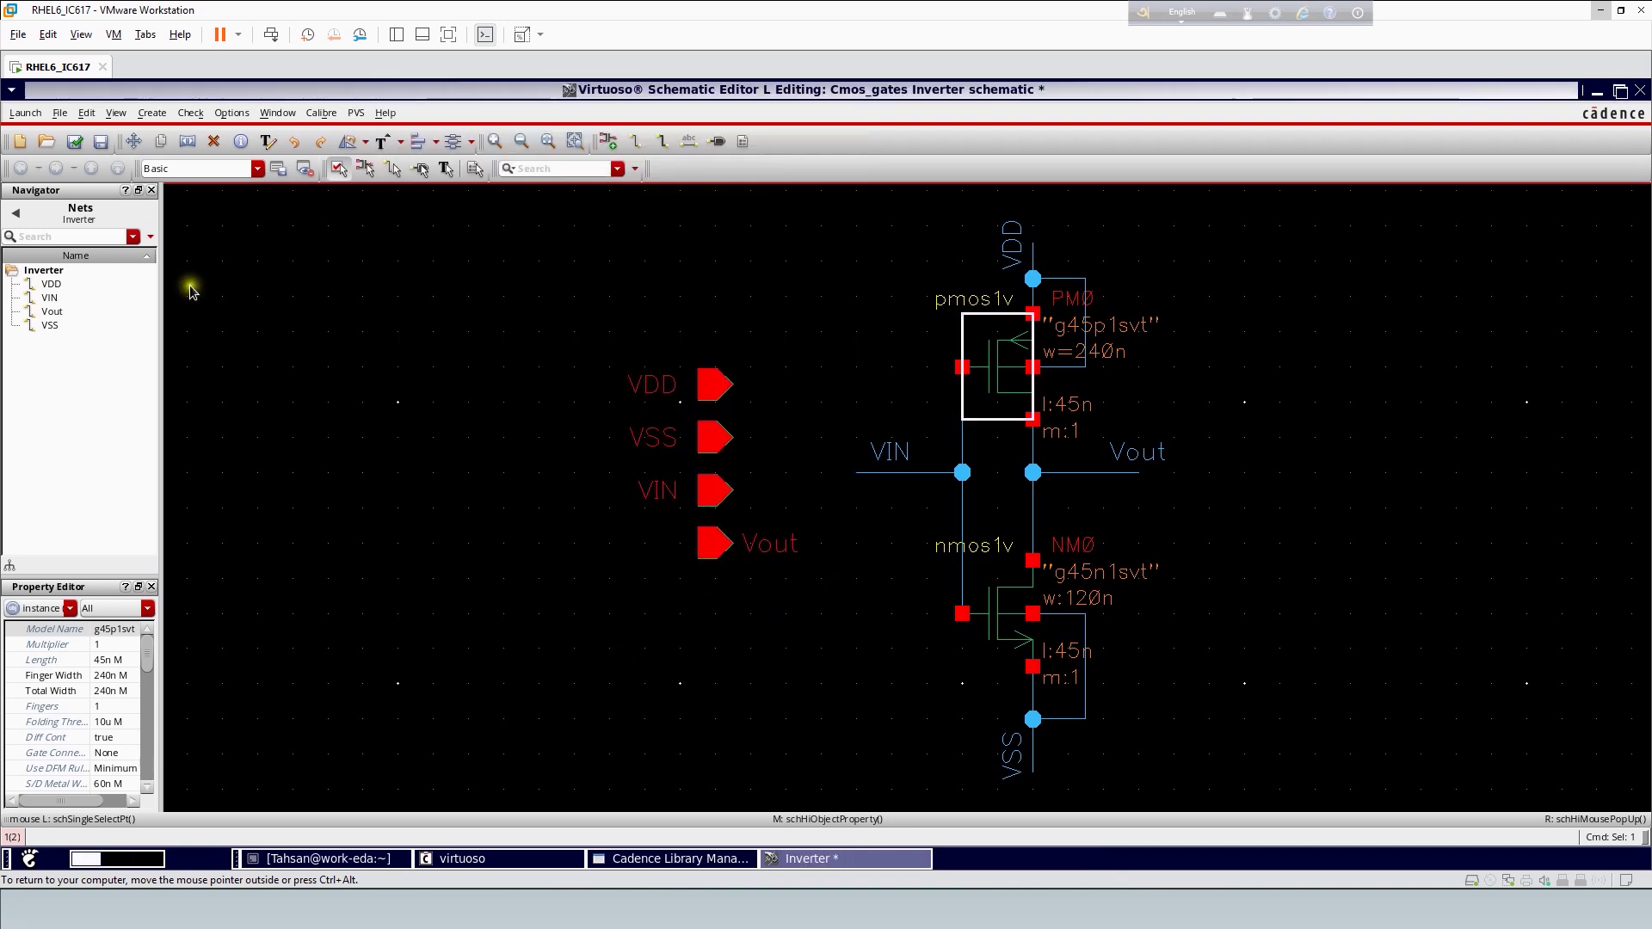
{"action": "left_click", "coordinate": [76, 141]}
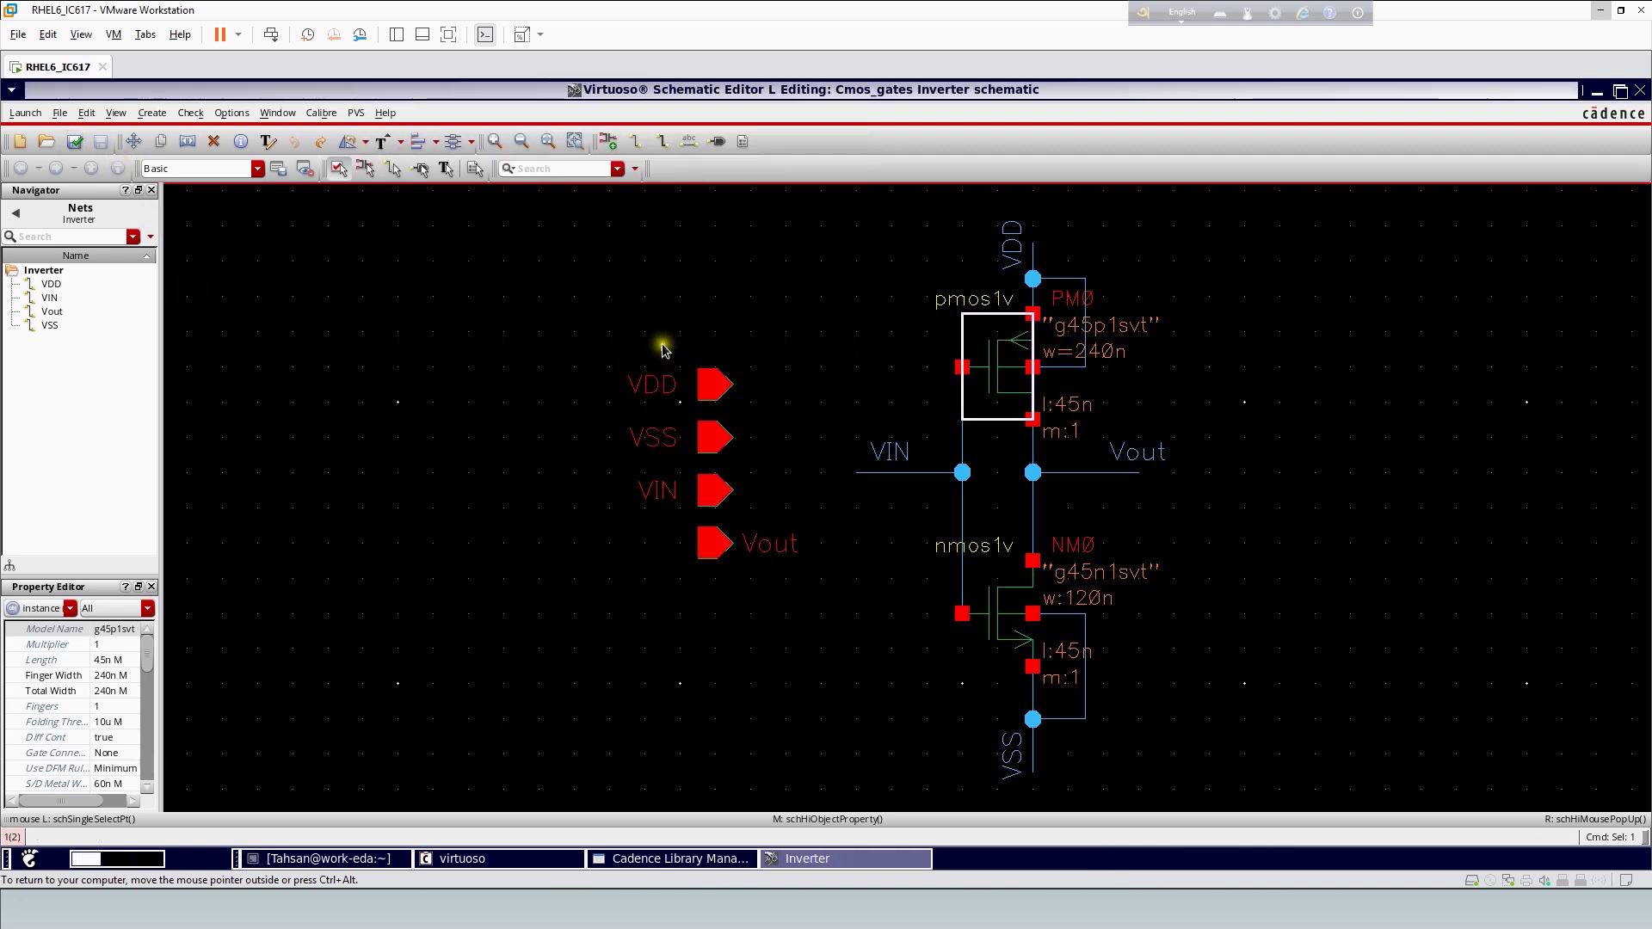
{"action": "left_click", "coordinate": [686, 316]}
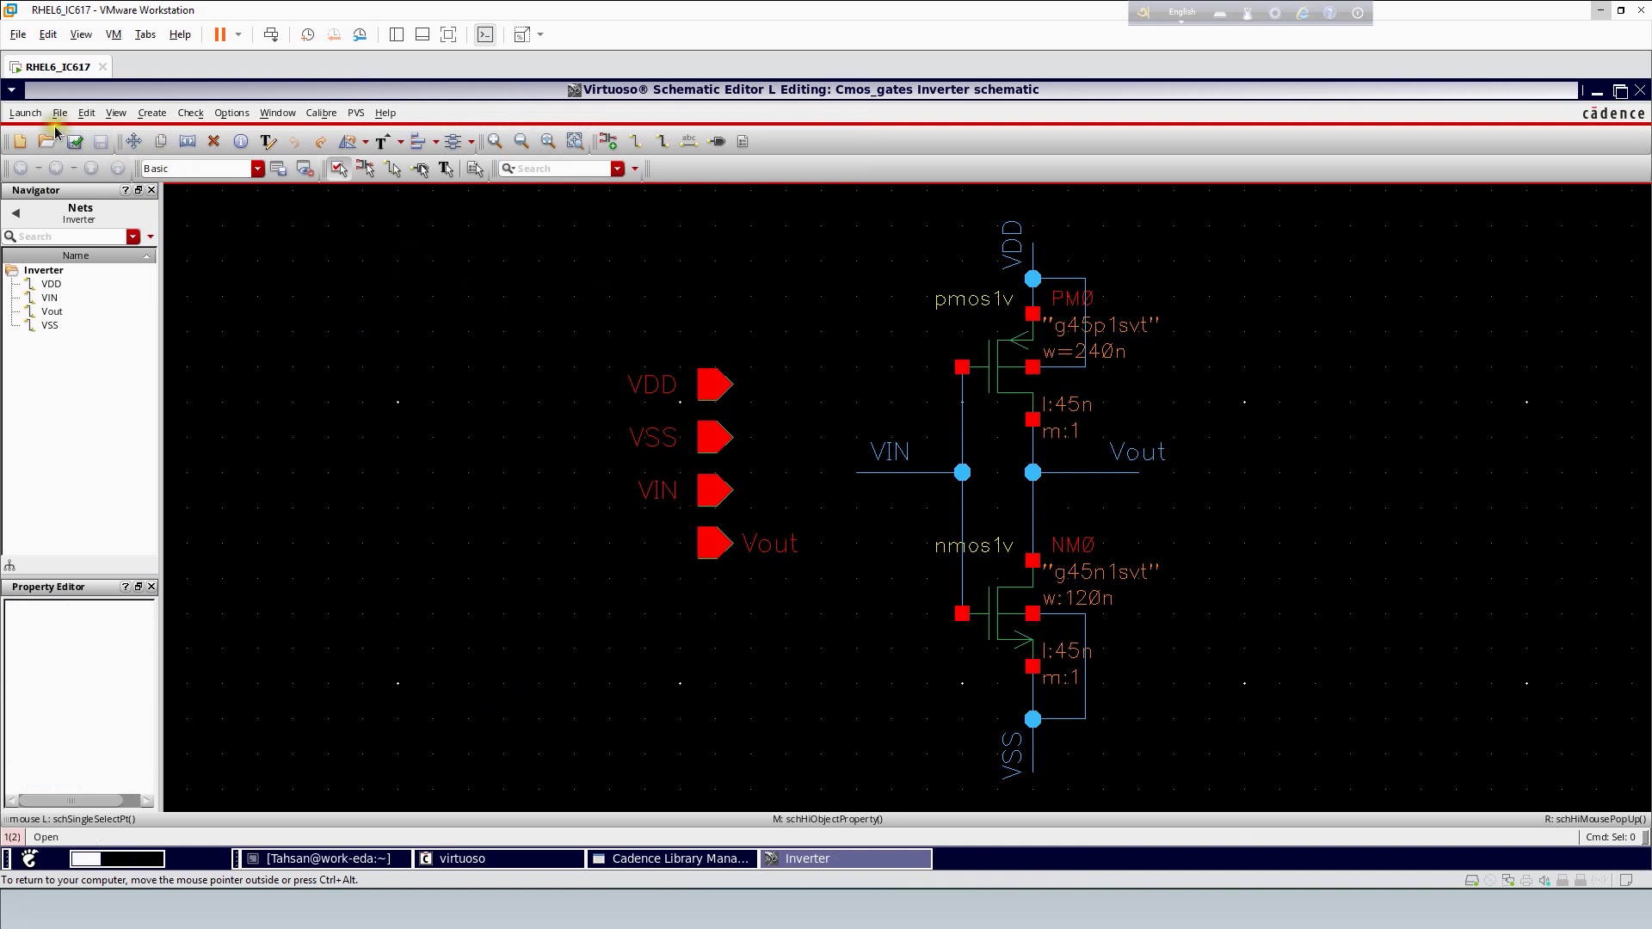
{"action": "left_click", "coordinate": [24, 113]}
{"action": "left_click", "coordinate": [42, 228]}
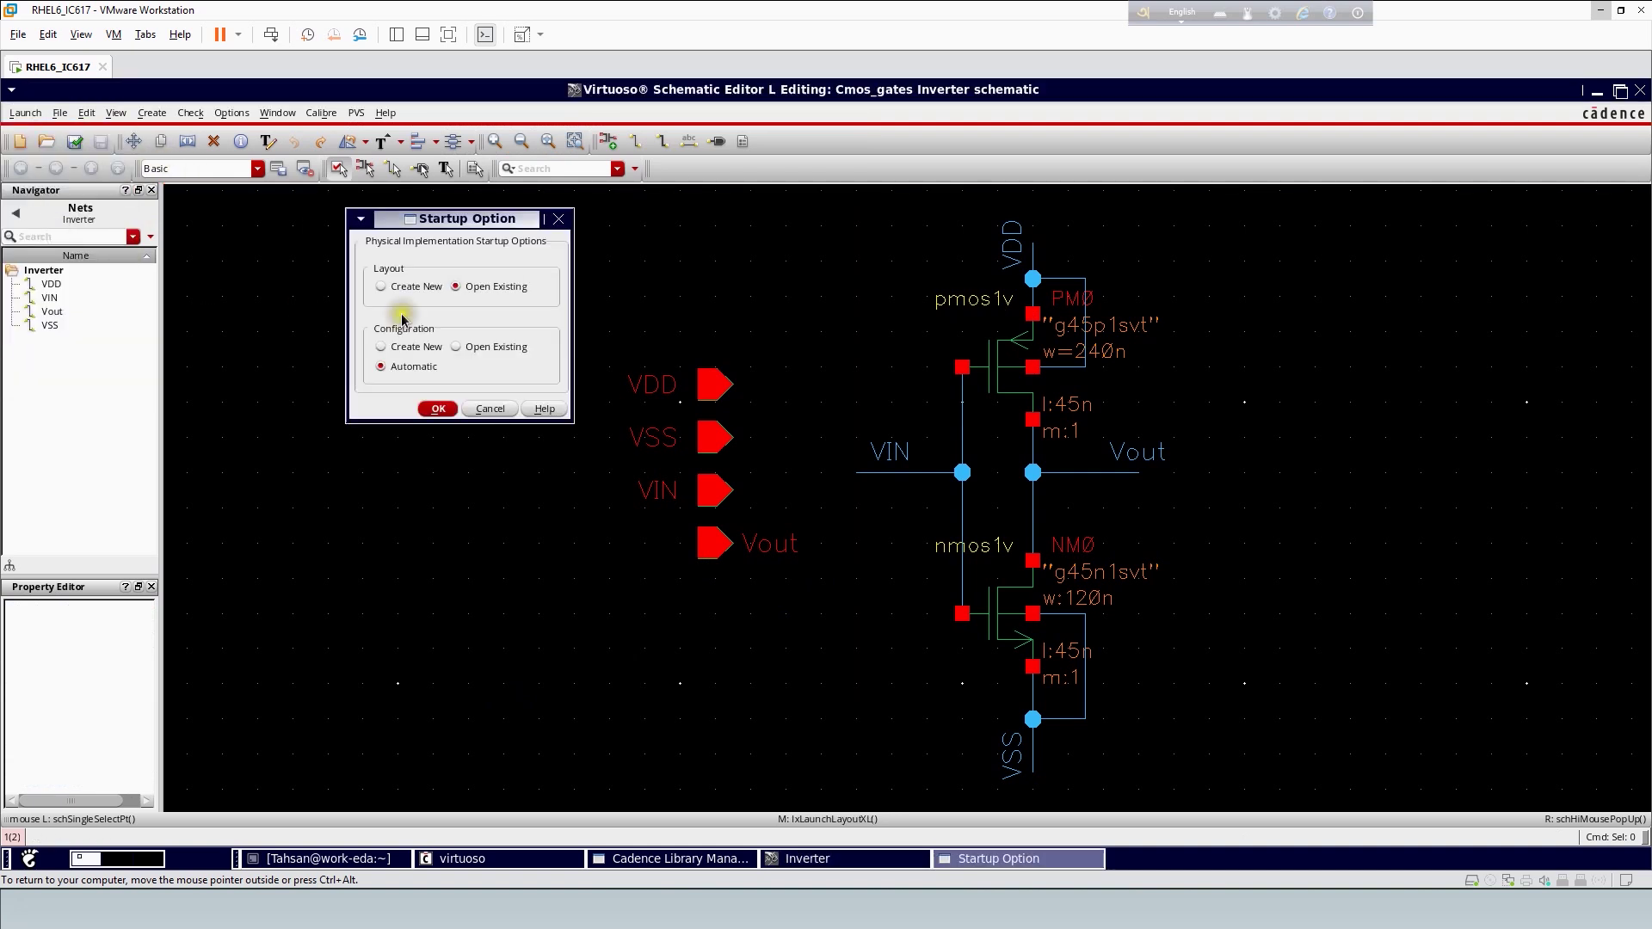
{"action": "left_click", "coordinate": [439, 410]}
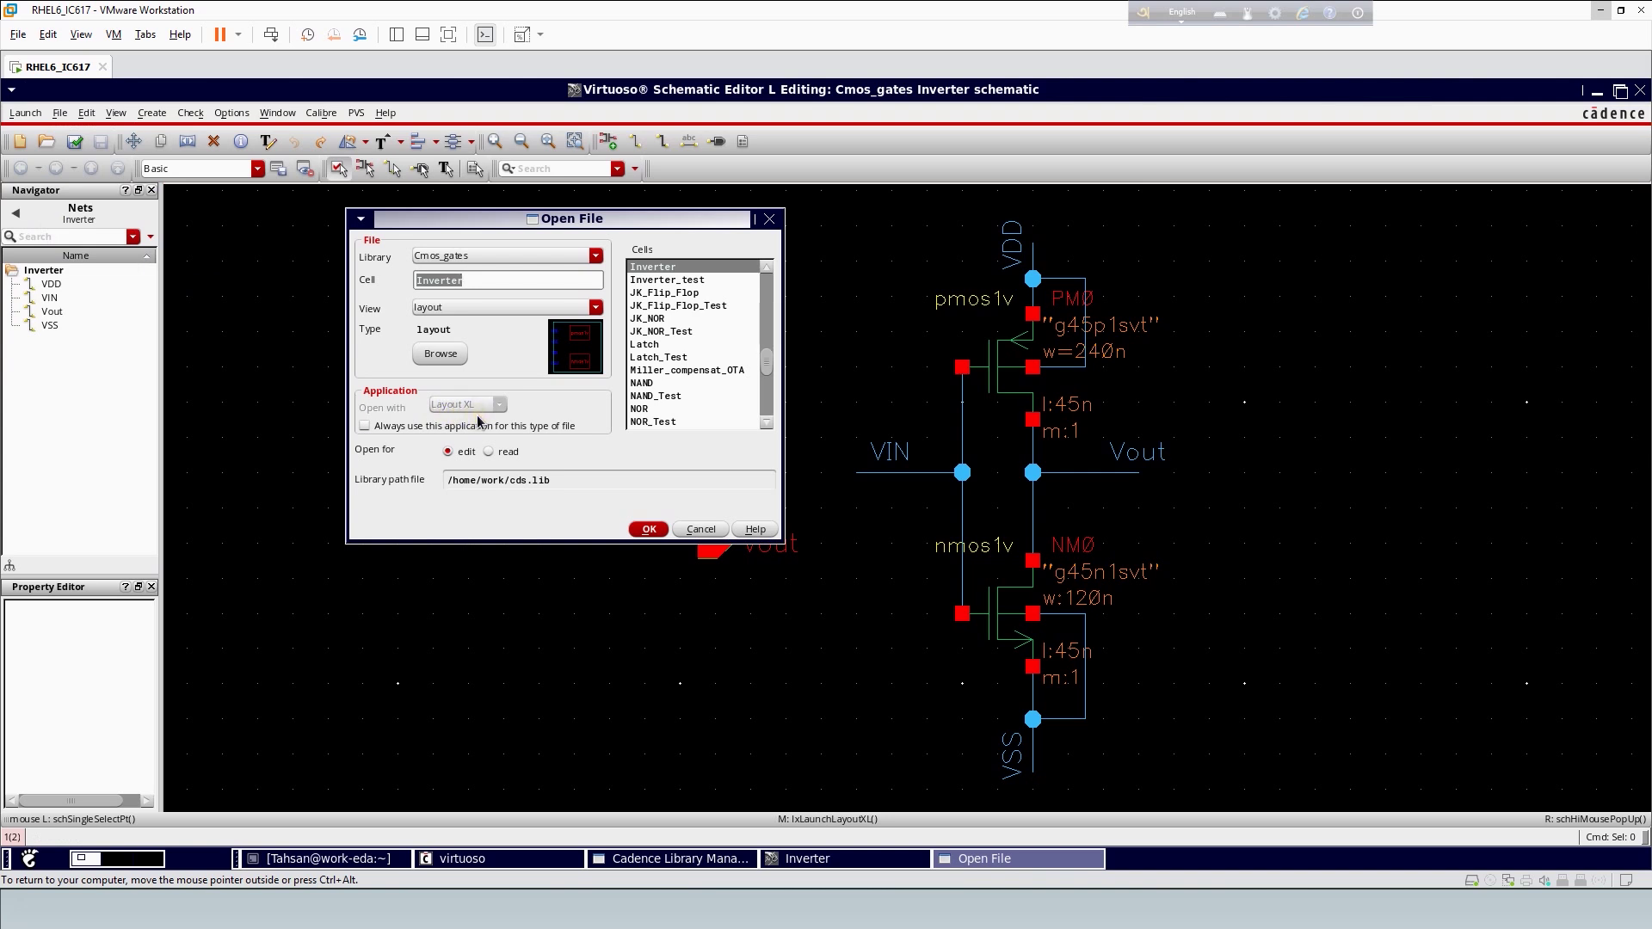
{"action": "left_click", "coordinate": [768, 221]}
Launch Layout XL with a new layout view for the Inverter cell in Cmos_gates, overwriting the existing one
{"action": "left_click", "coordinate": [25, 112]}
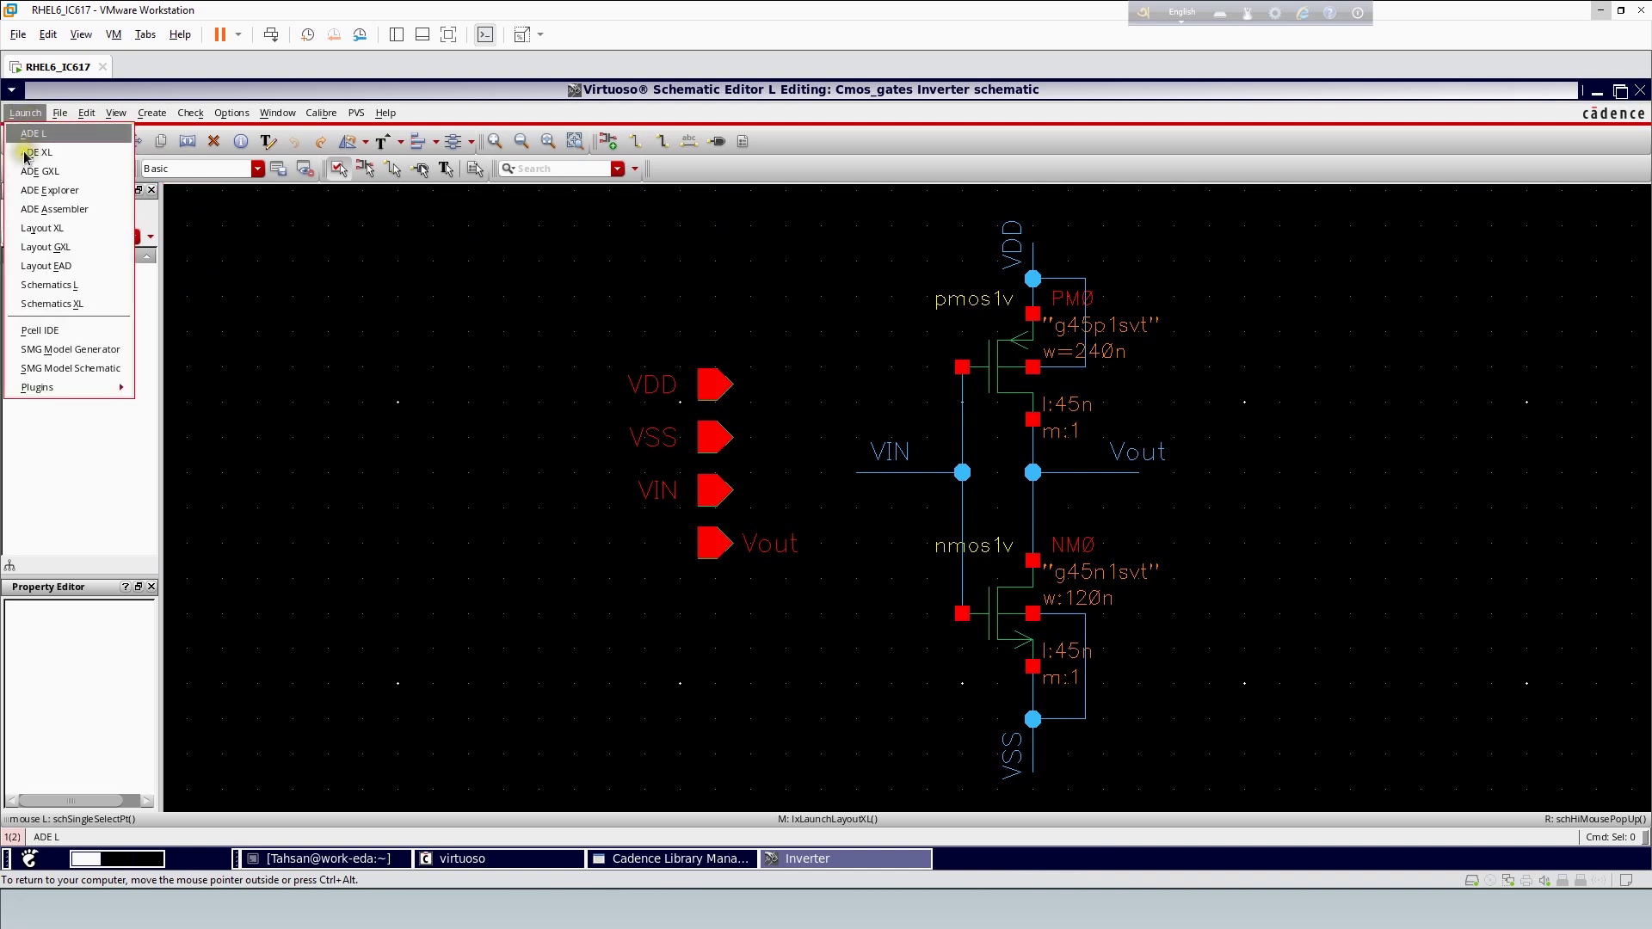
{"action": "left_click", "coordinate": [41, 228]}
{"action": "left_click", "coordinate": [426, 410]}
{"action": "left_click", "coordinate": [474, 488]}
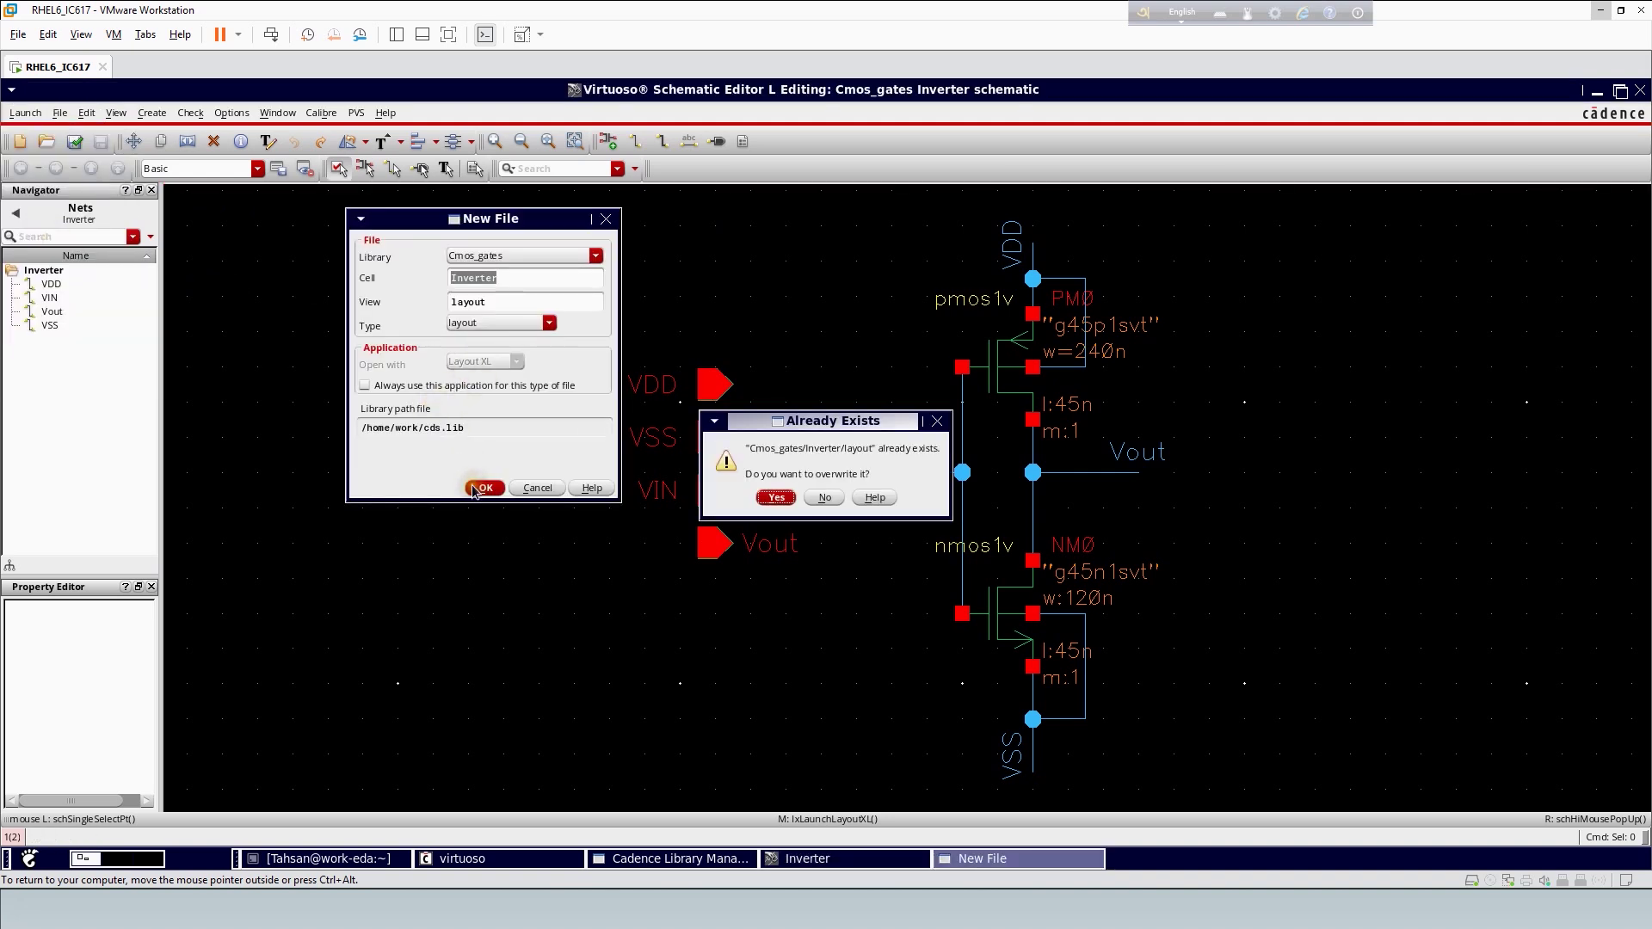
{"action": "left_click", "coordinate": [777, 499]}
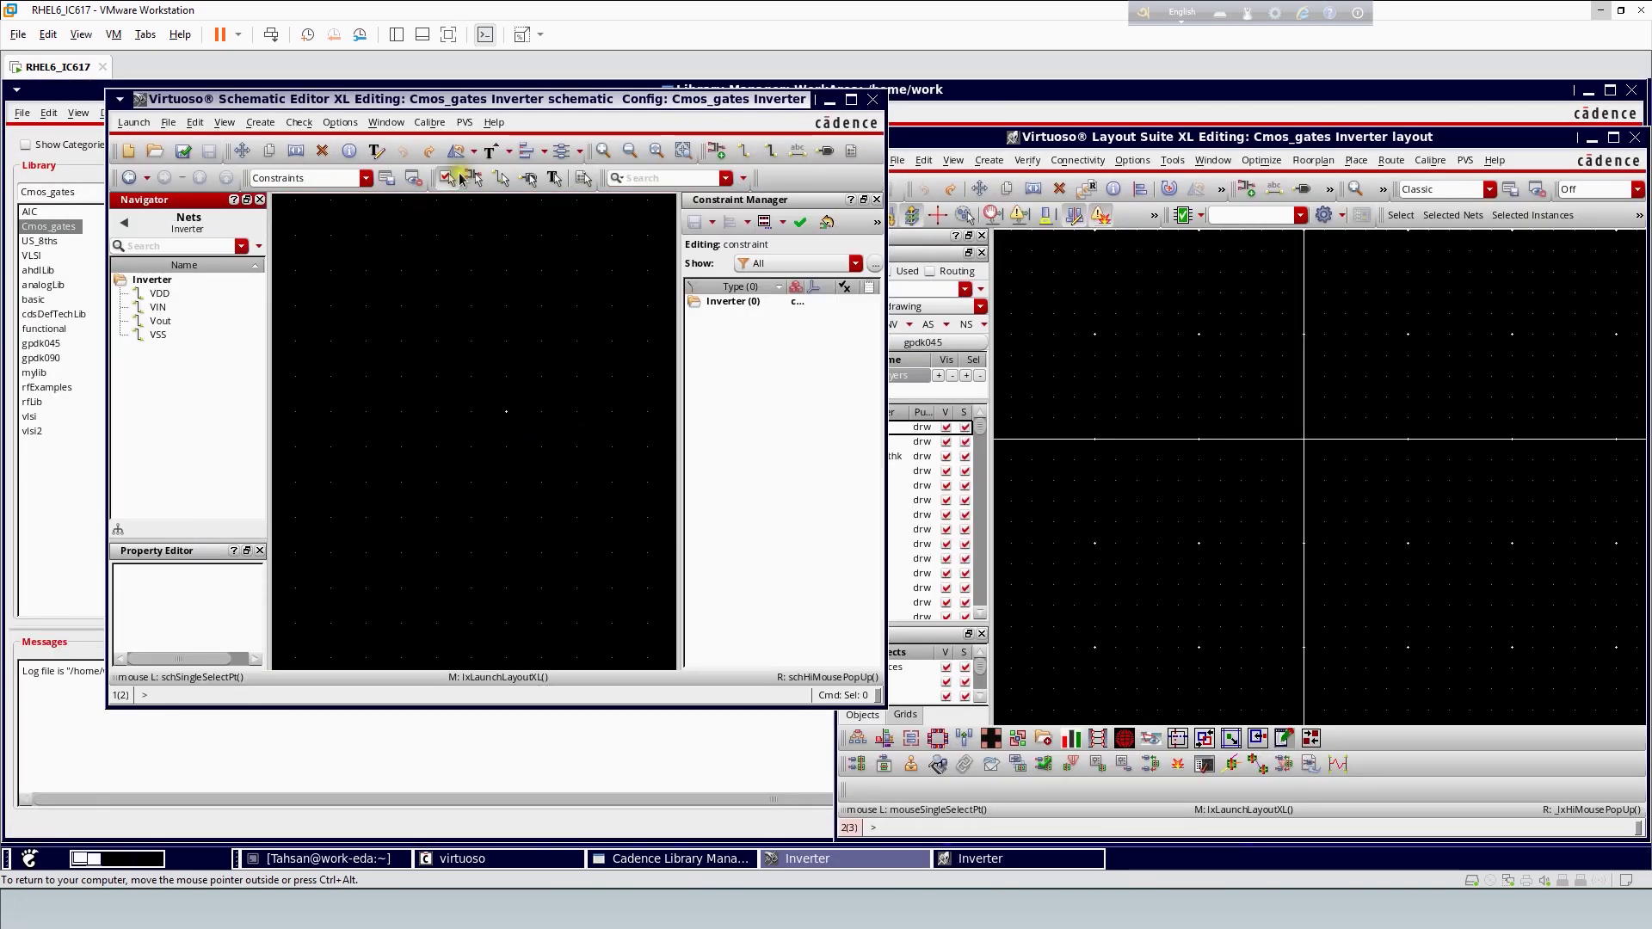
Place and resize the schematic window beside the layout window and fit the inverter circuit in it
{"action": "left_click_drag", "start_coordinate": [527, 100], "coordinate": [479, 139]}
{"action": "left_click_drag", "start_coordinate": [51, 745], "coordinate": [7, 839]}
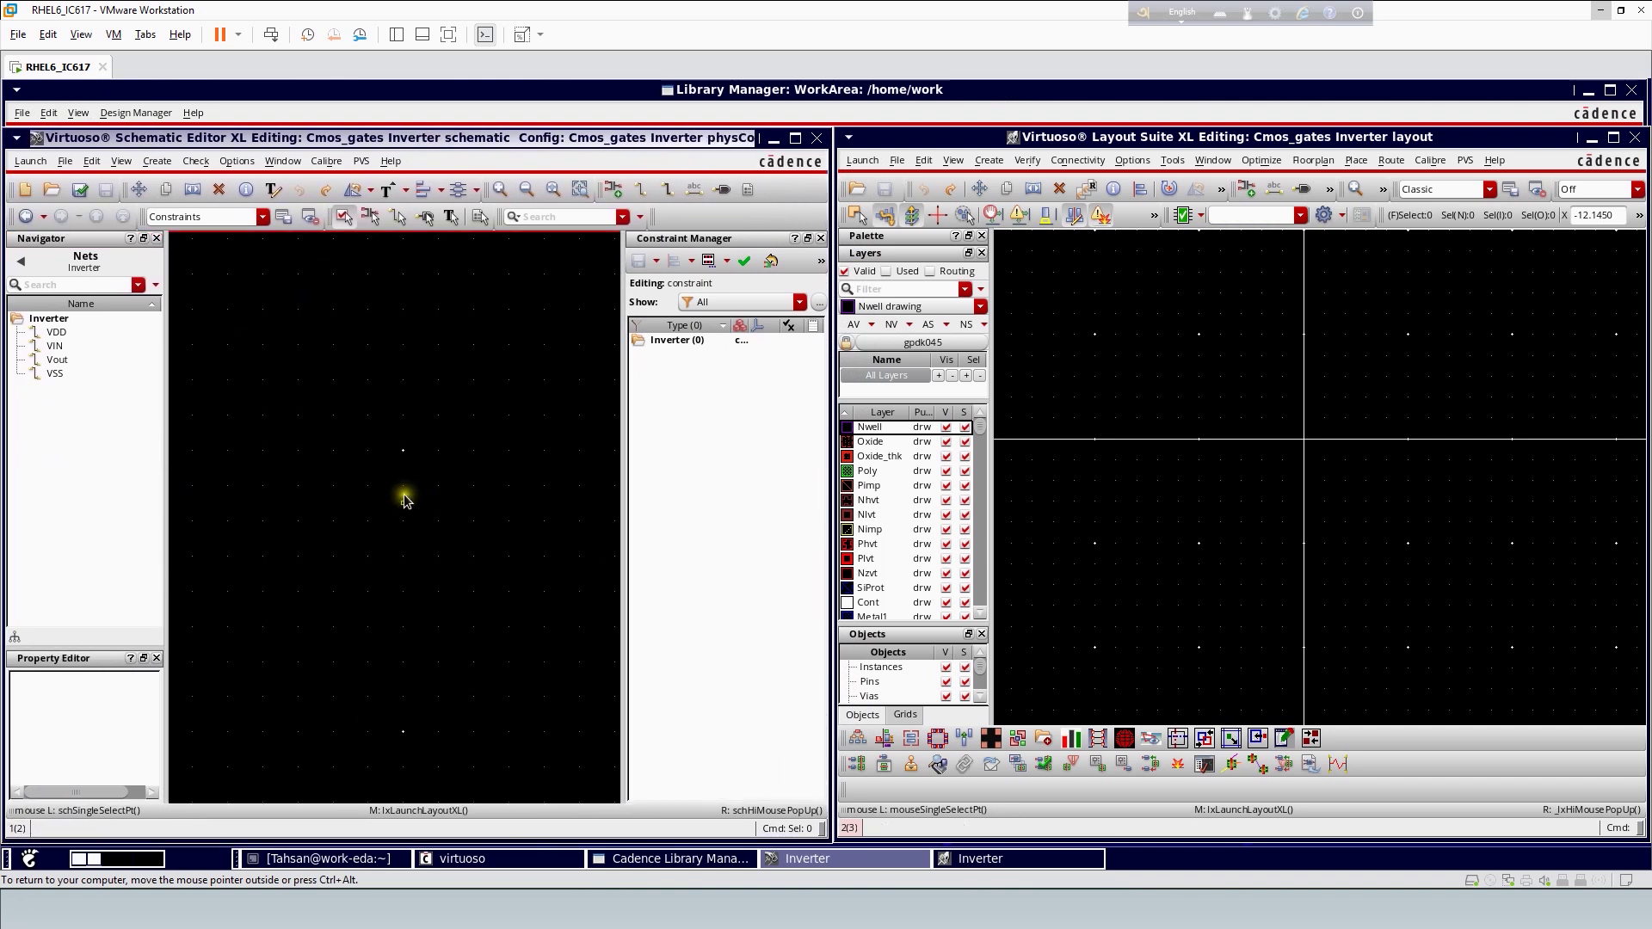
{"action": "key", "text": "f"}
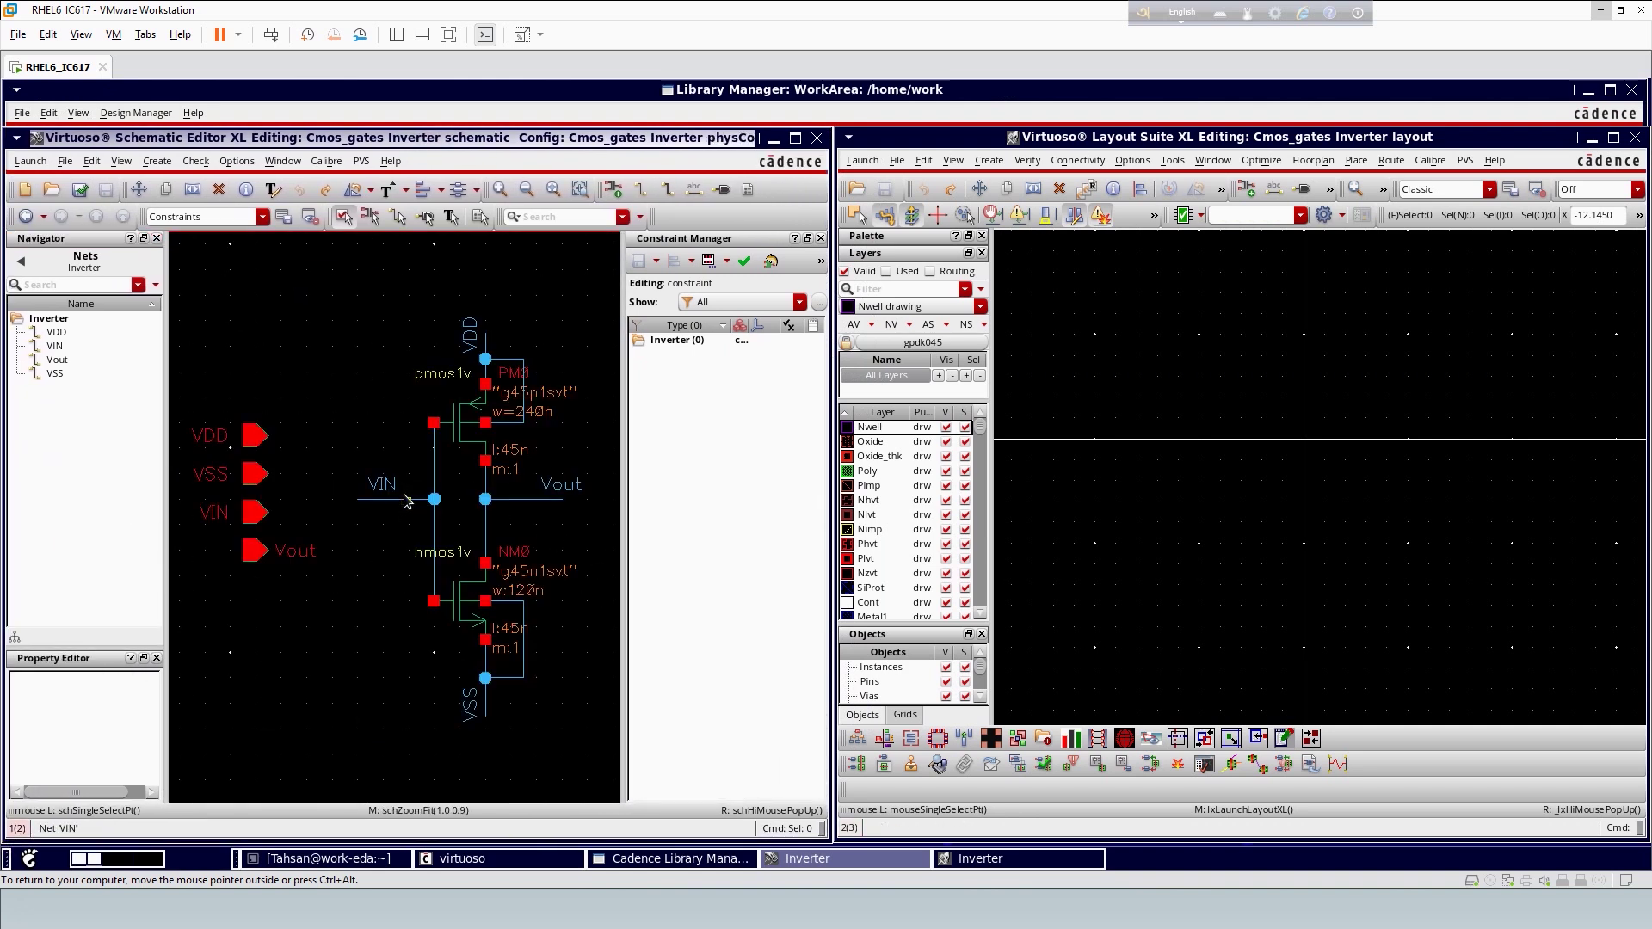
Open the Generate Layout settings for generating all elements from the source schematic
{"action": "left_click", "coordinate": [1151, 353]}
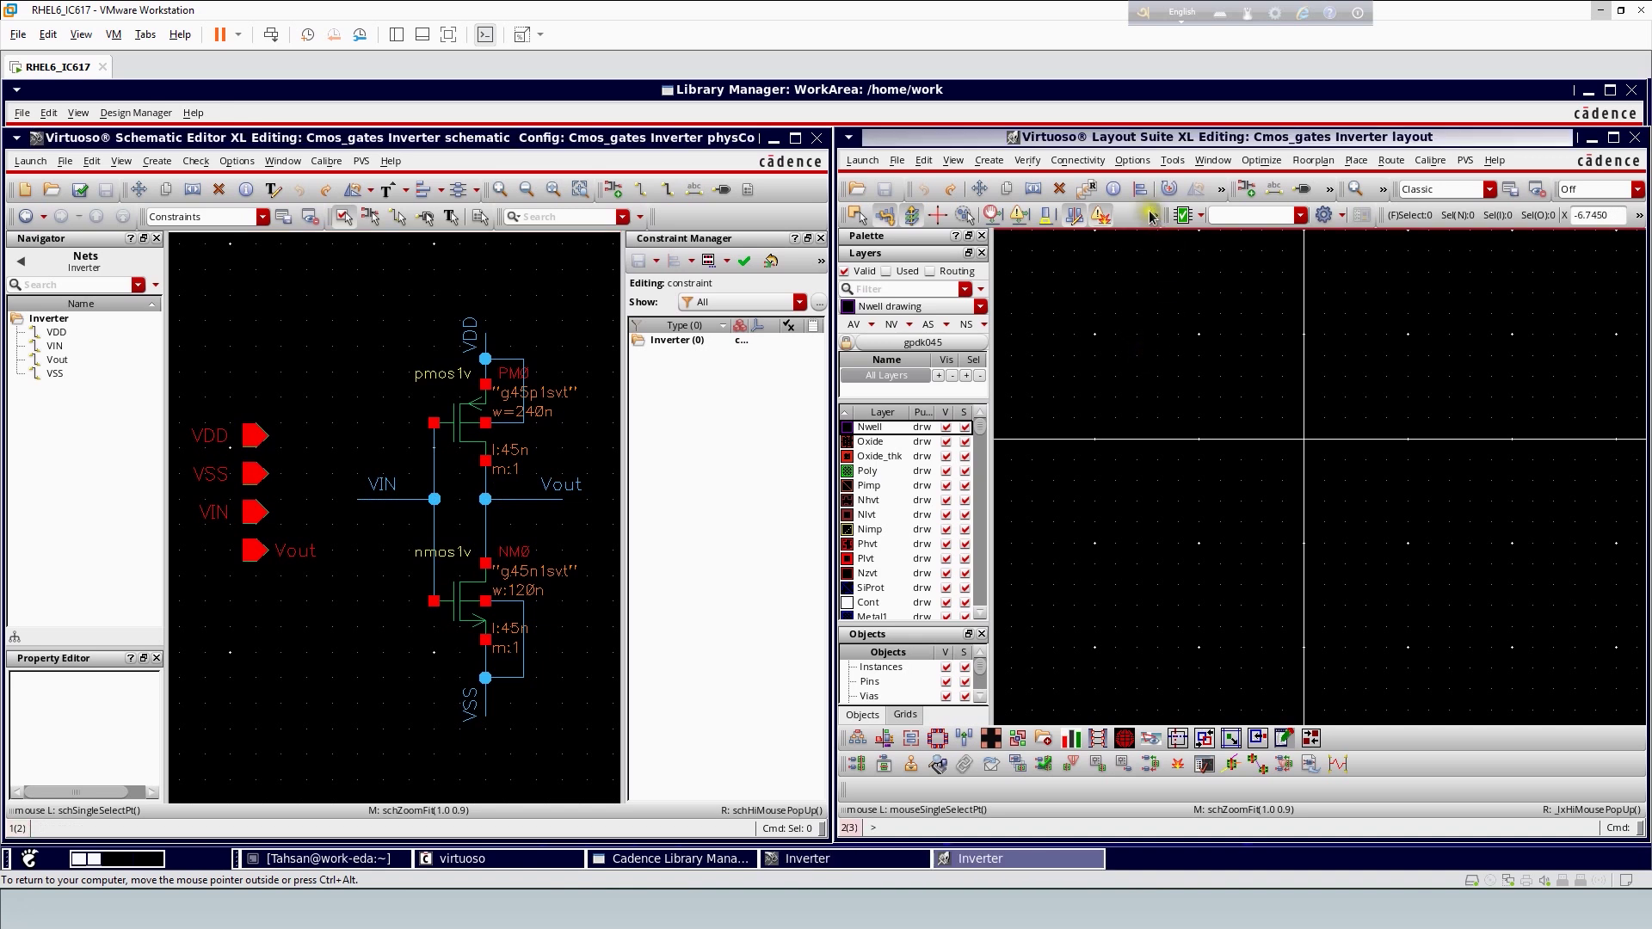
{"action": "left_click", "coordinate": [1079, 161]}
{"action": "mouse_move", "coordinate": [1157, 321]}
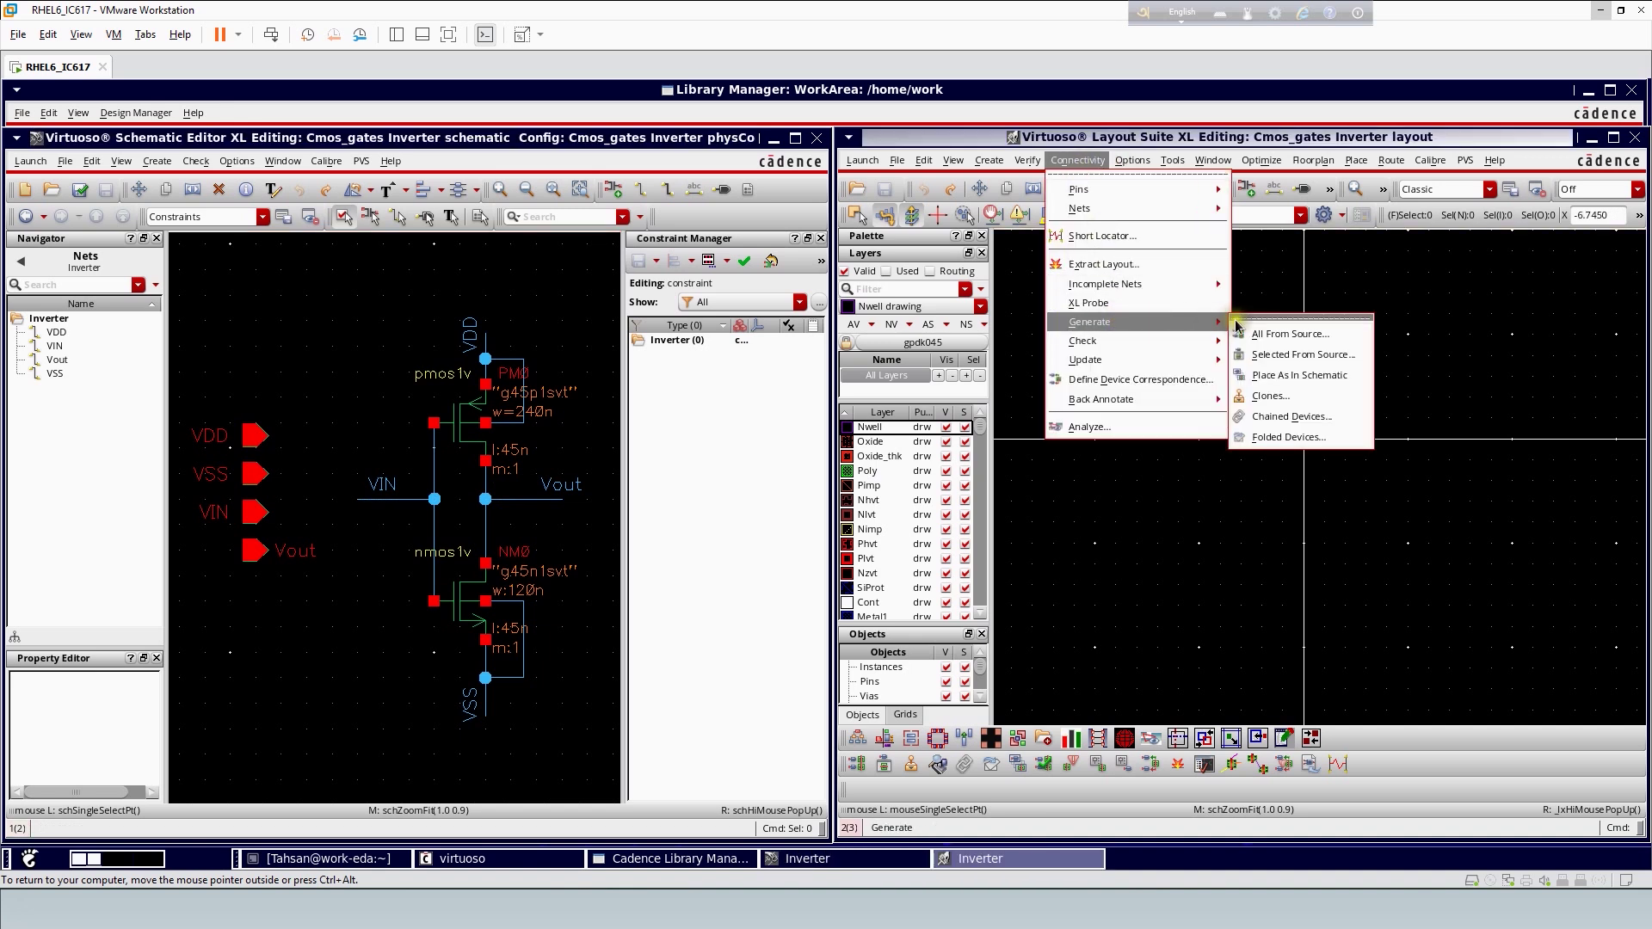
{"action": "left_click", "coordinate": [1253, 333]}
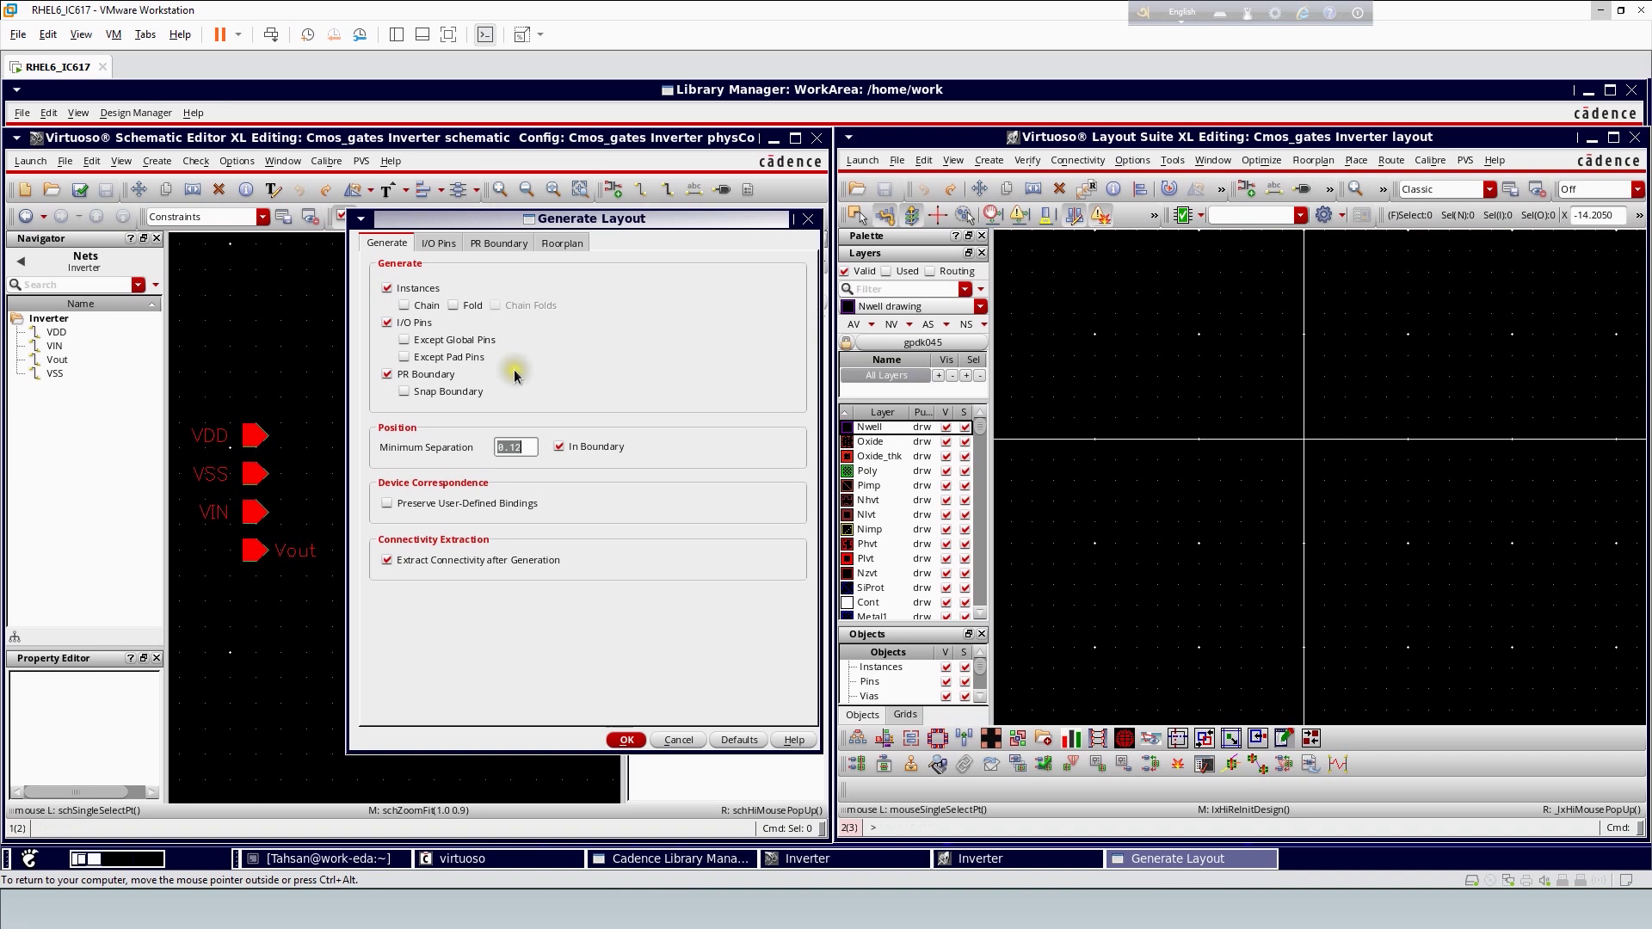
Enable pin label creation with height 0.06, layer name same as pin and layer purpose label, and generate the layout
{"action": "left_click", "coordinate": [436, 243]}
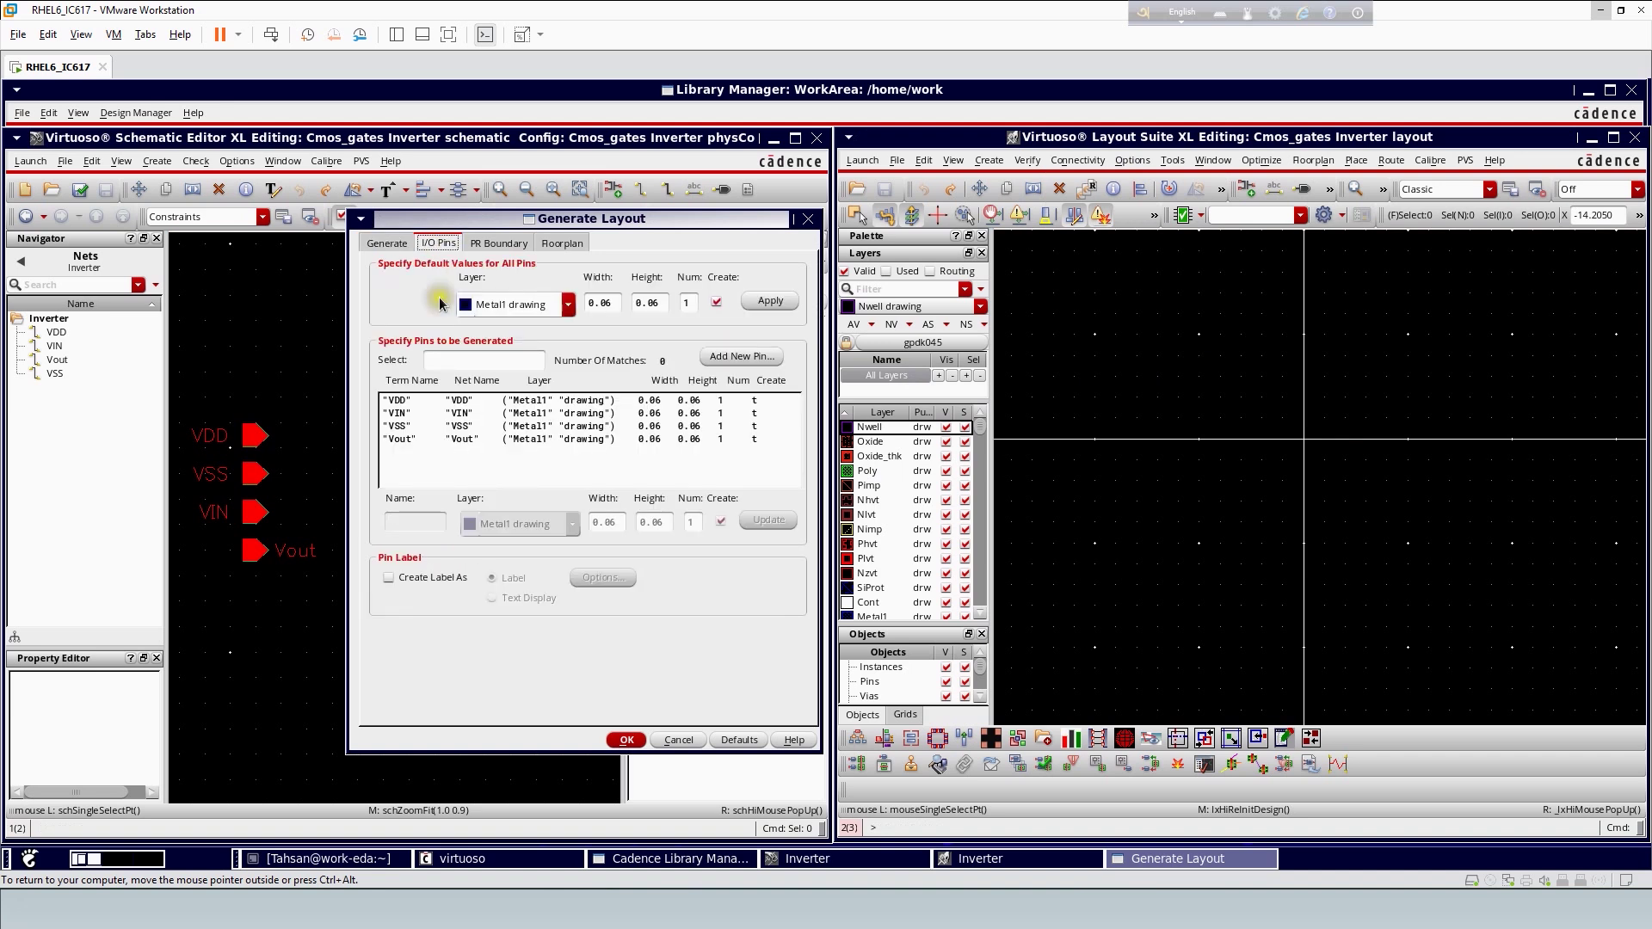
{"action": "left_click", "coordinate": [428, 580]}
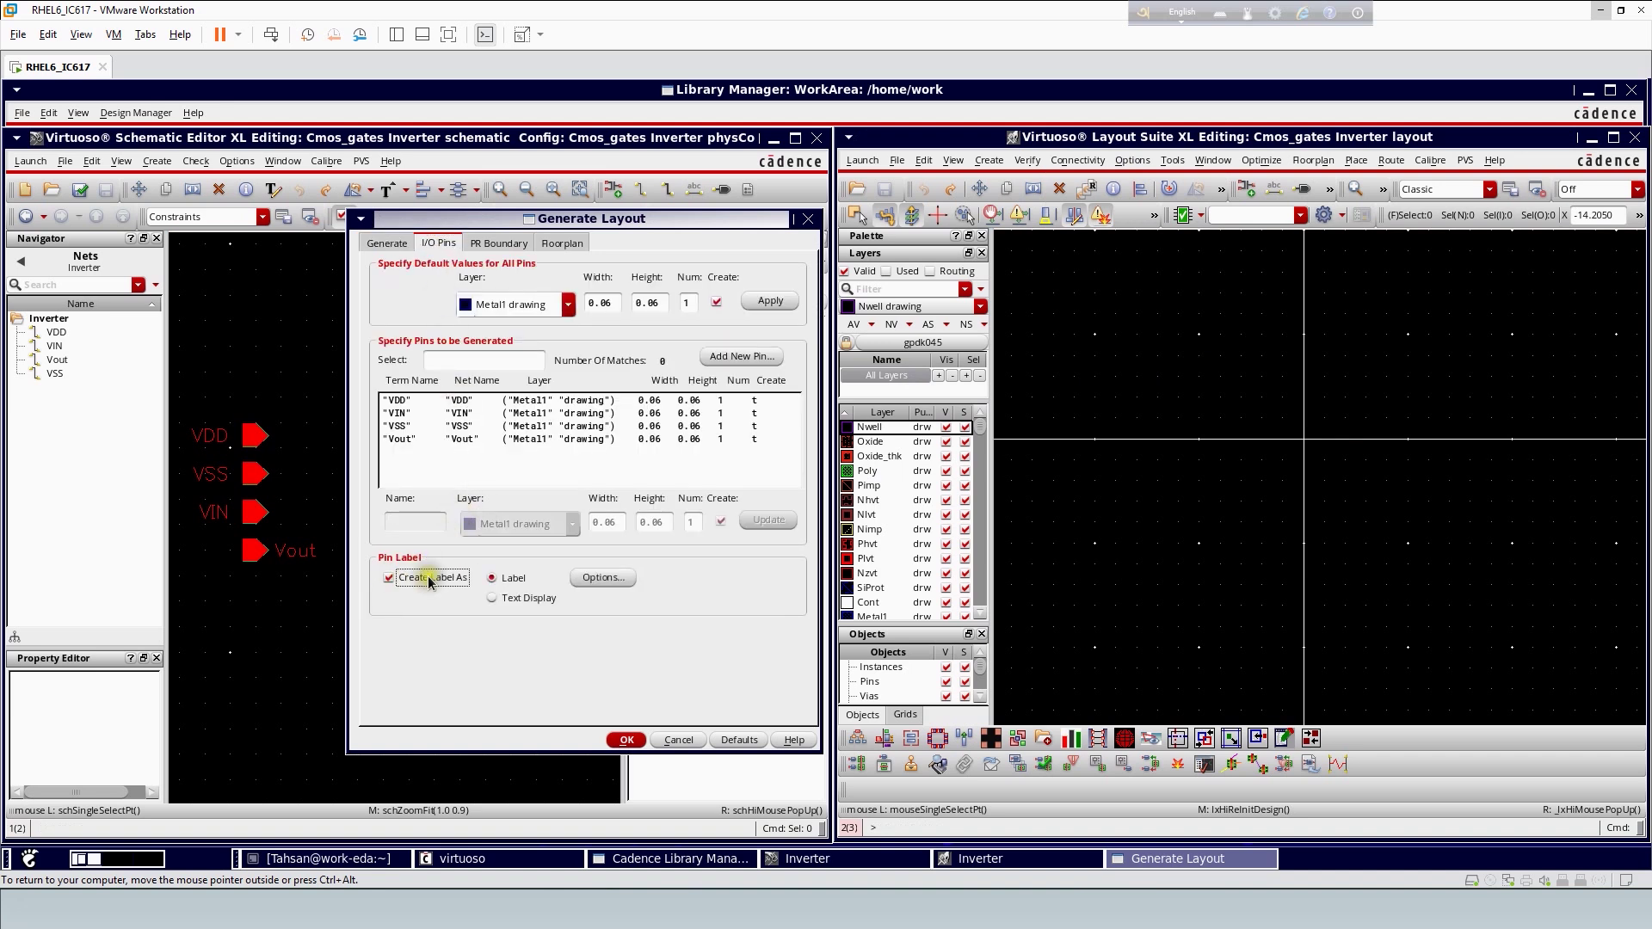
{"action": "left_click", "coordinate": [590, 577]}
{"action": "double_click", "coordinate": [442, 248]}
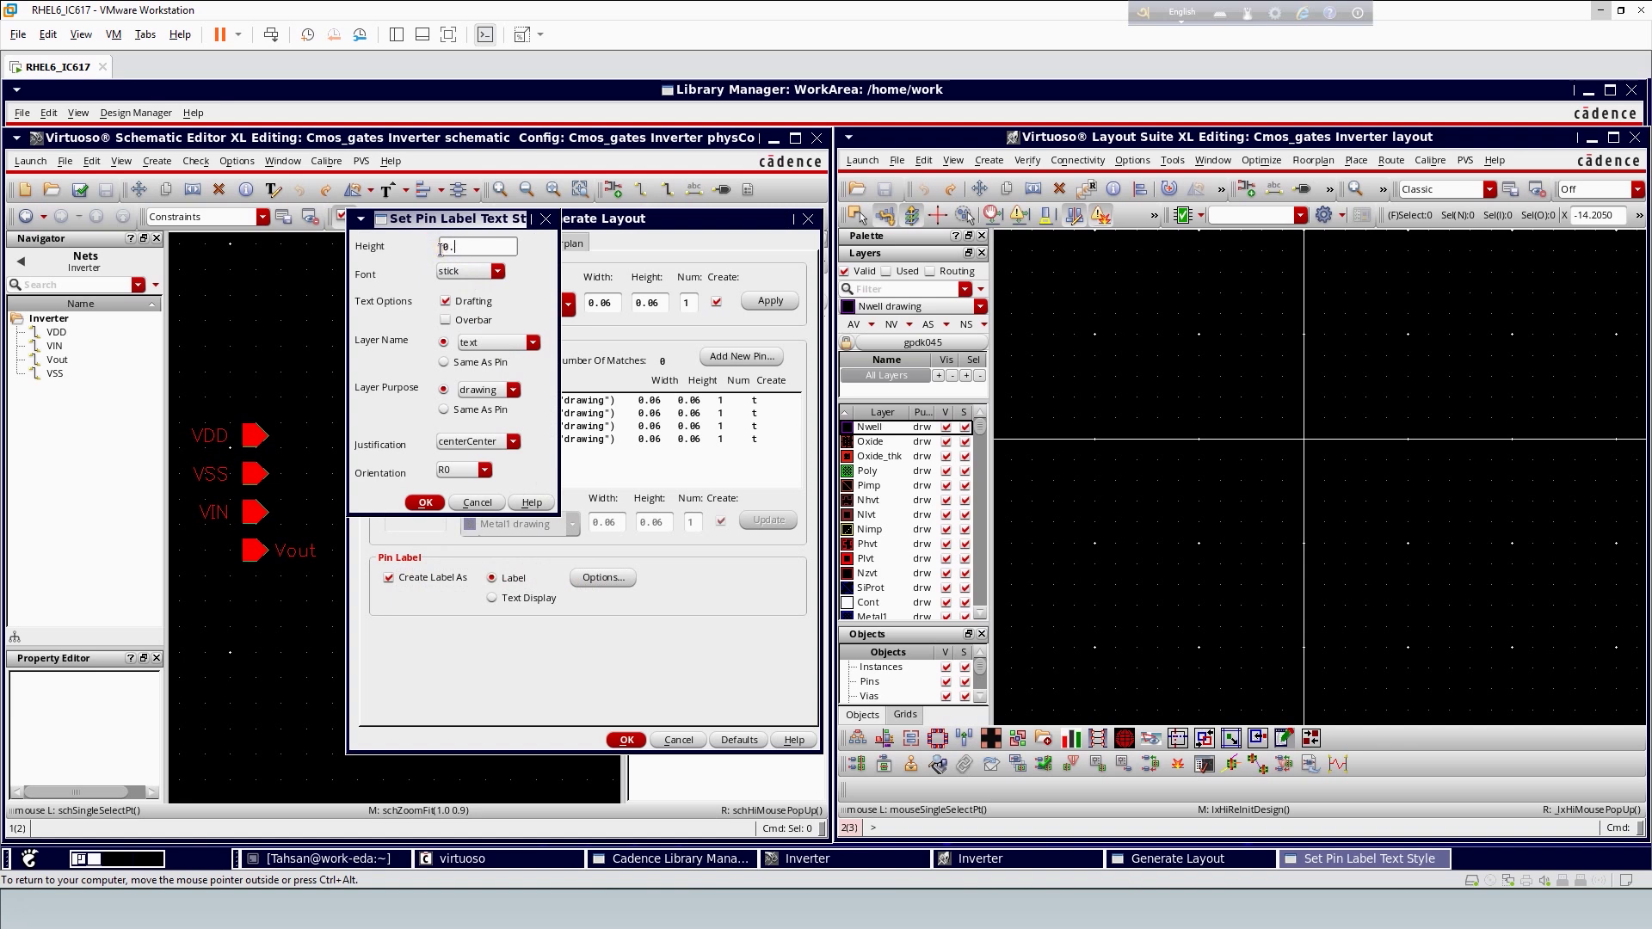
{"action": "left_click", "coordinate": [444, 362]}
{"action": "left_click", "coordinate": [491, 390]}
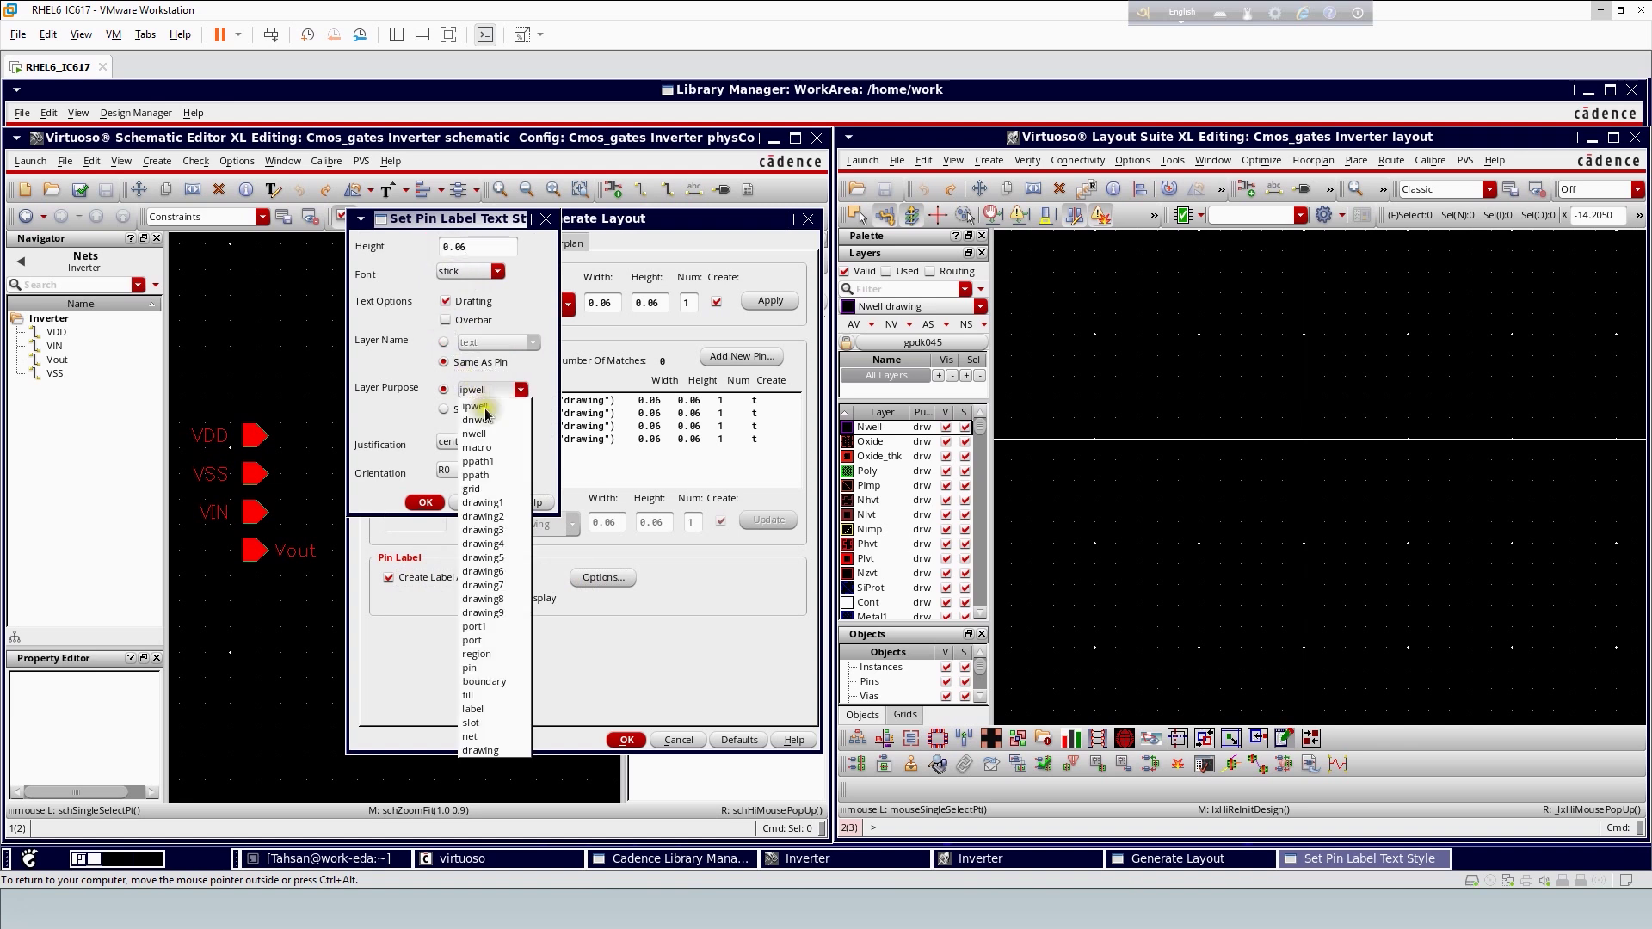
{"action": "left_click", "coordinate": [484, 708]}
{"action": "left_click", "coordinate": [426, 503]}
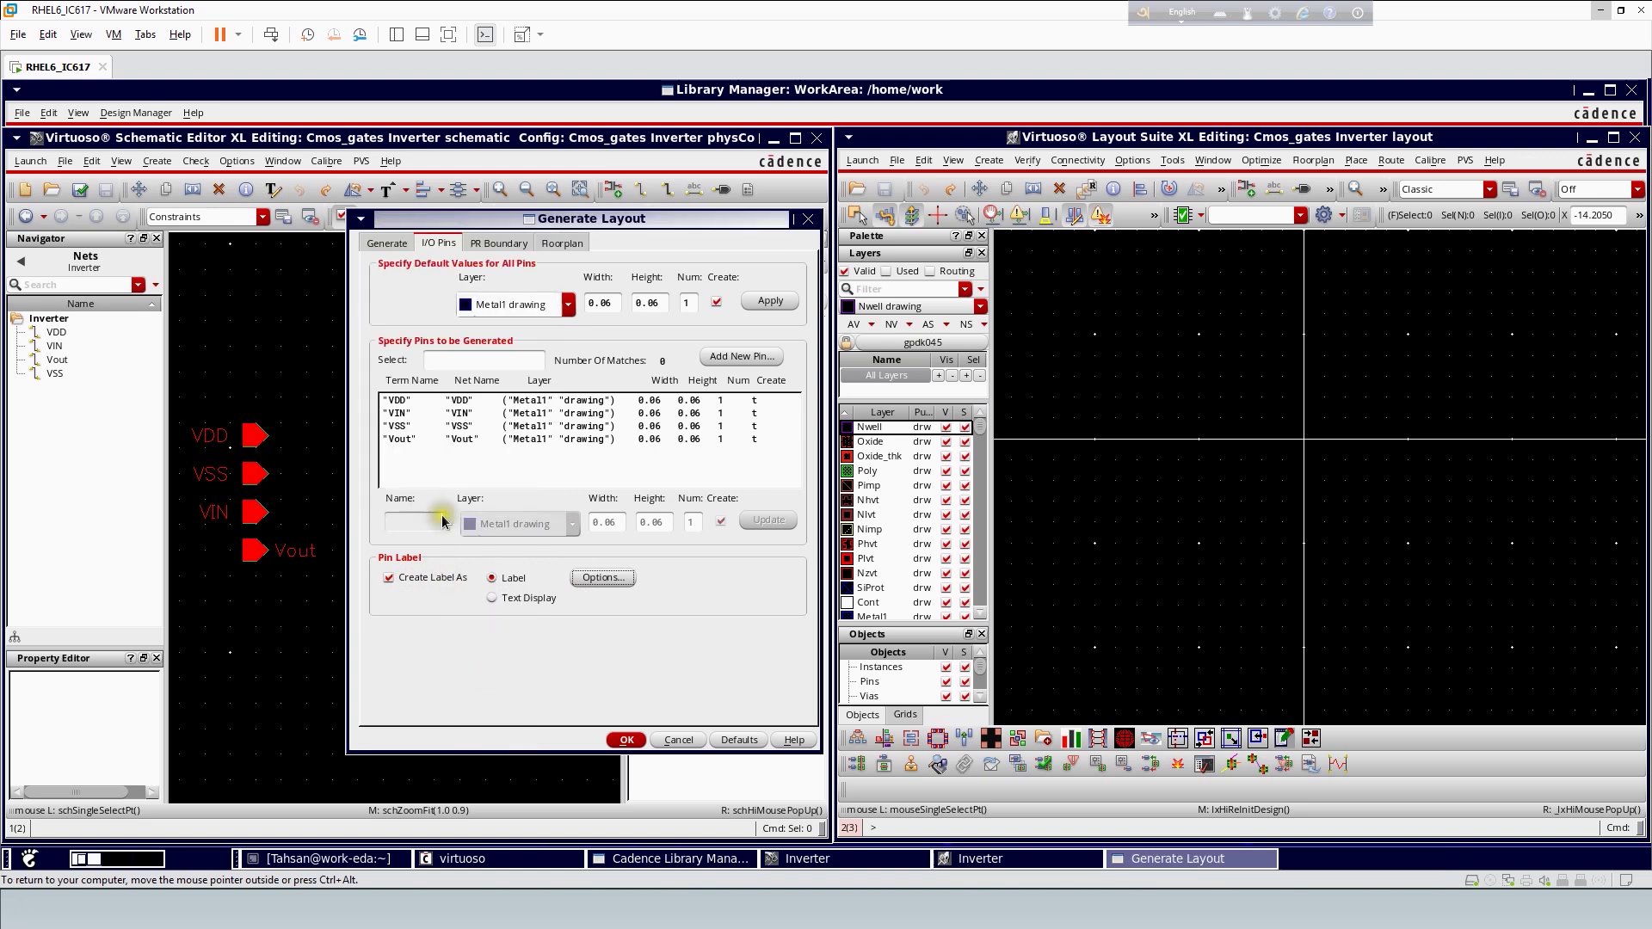
{"action": "left_click", "coordinate": [625, 742]}
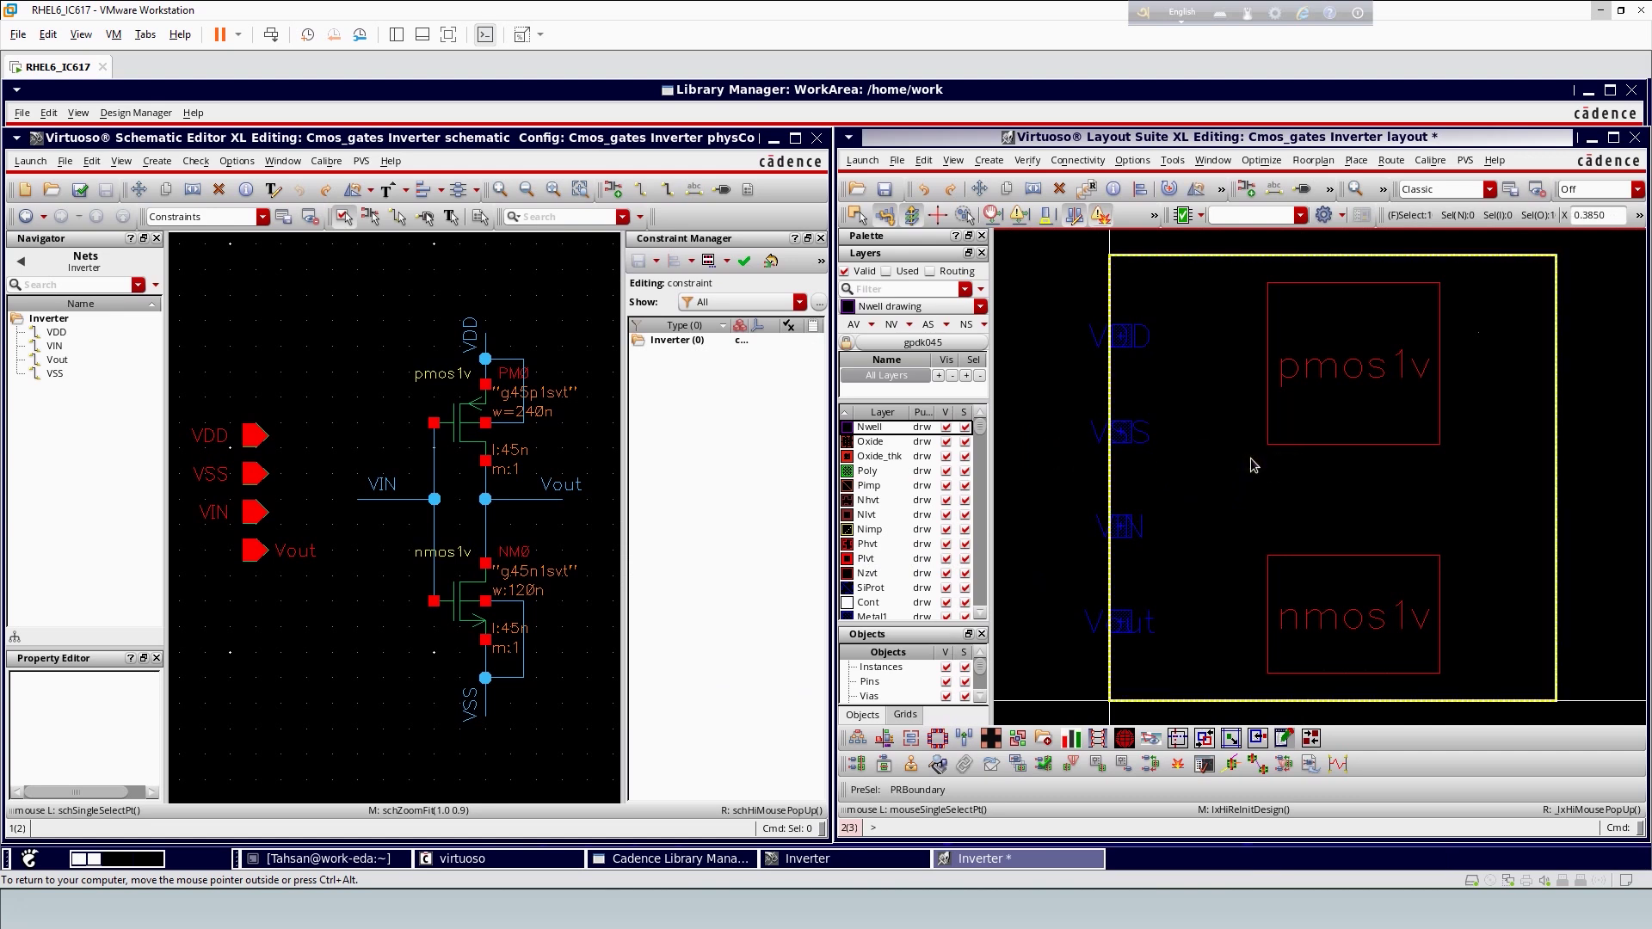
Display the generated transistors in full detail, select the PMOS, and maximize the layout window
{"action": "key", "text": "shift+f"}
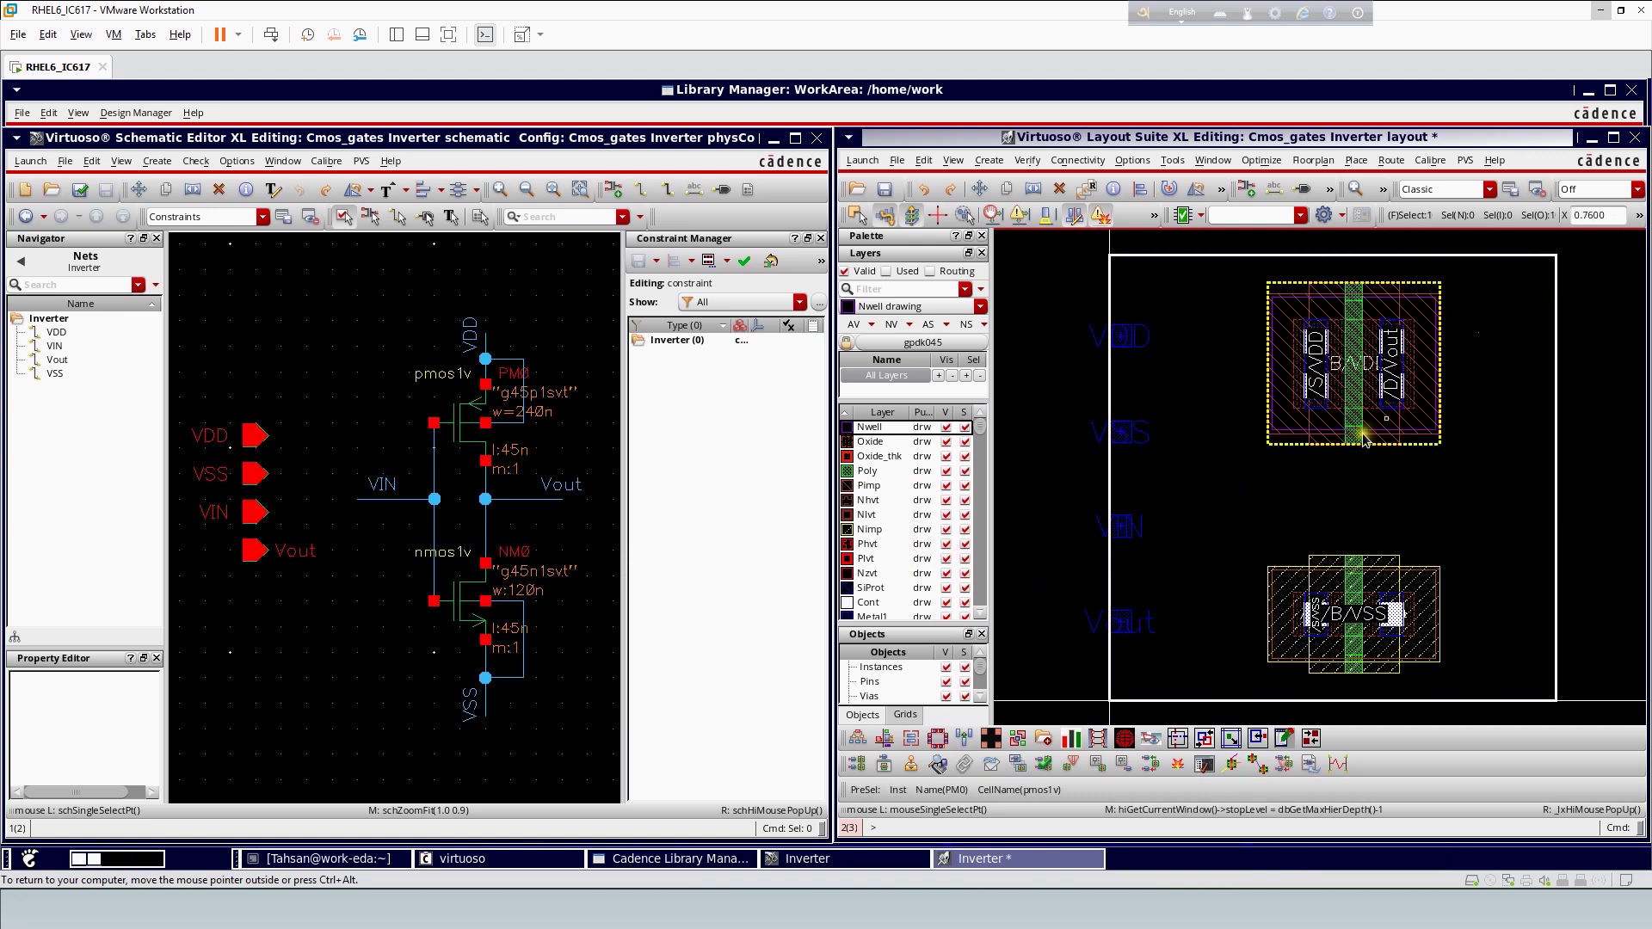
{"action": "left_click", "coordinate": [1338, 389]}
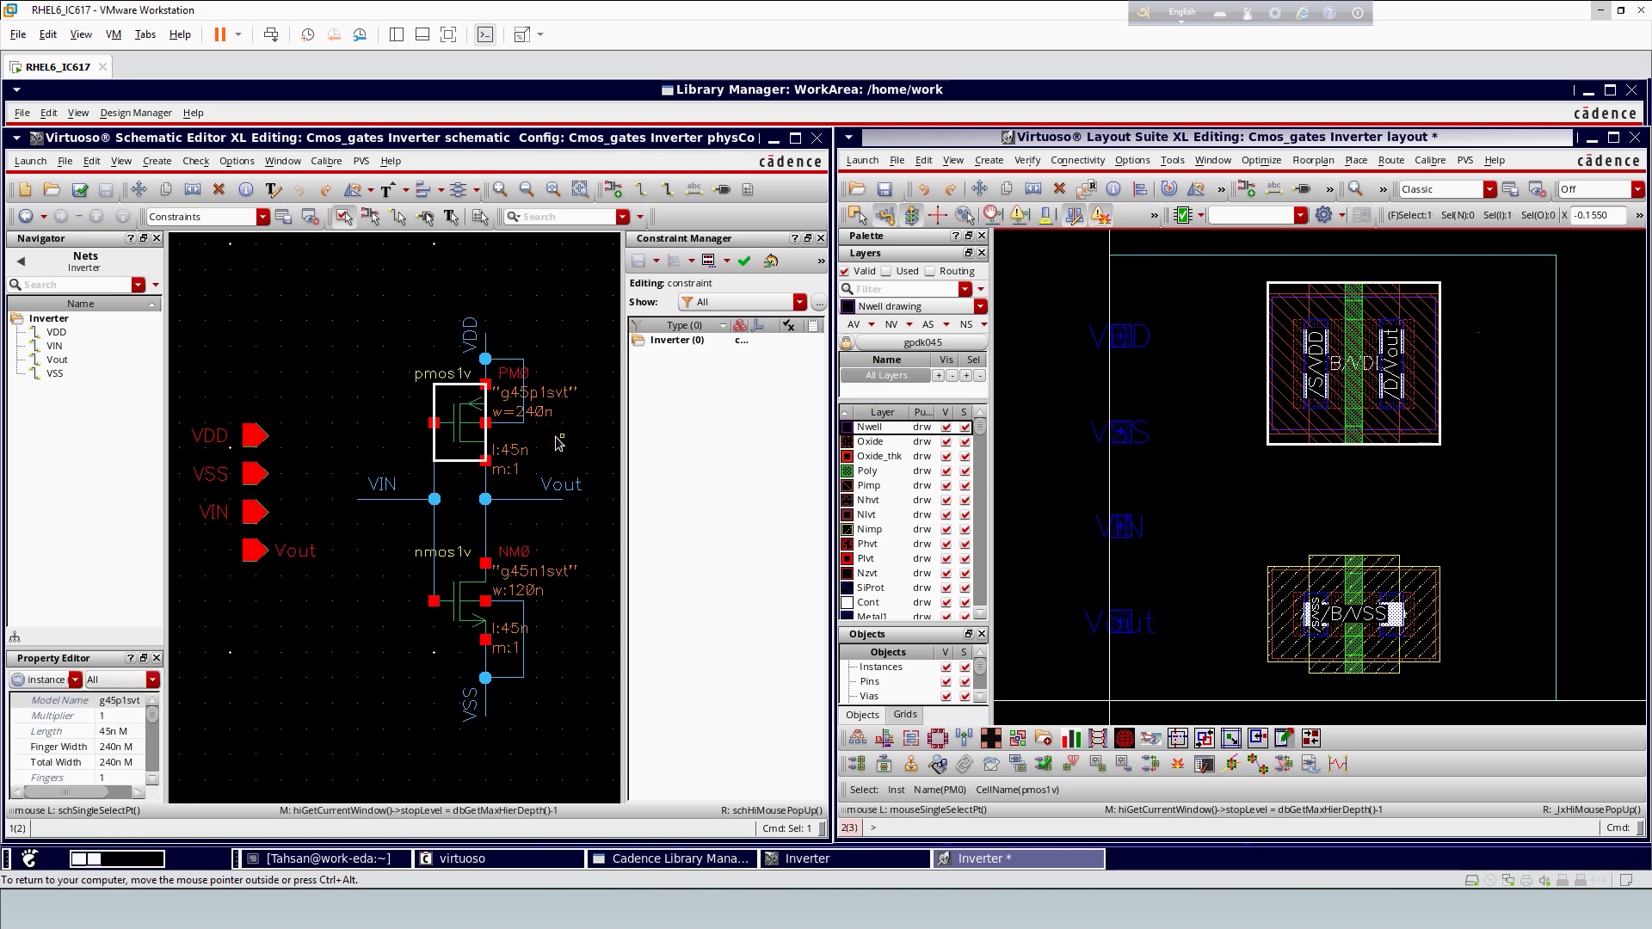
{"action": "left_click", "coordinate": [1614, 138]}
{"action": "left_click", "coordinate": [904, 422]}
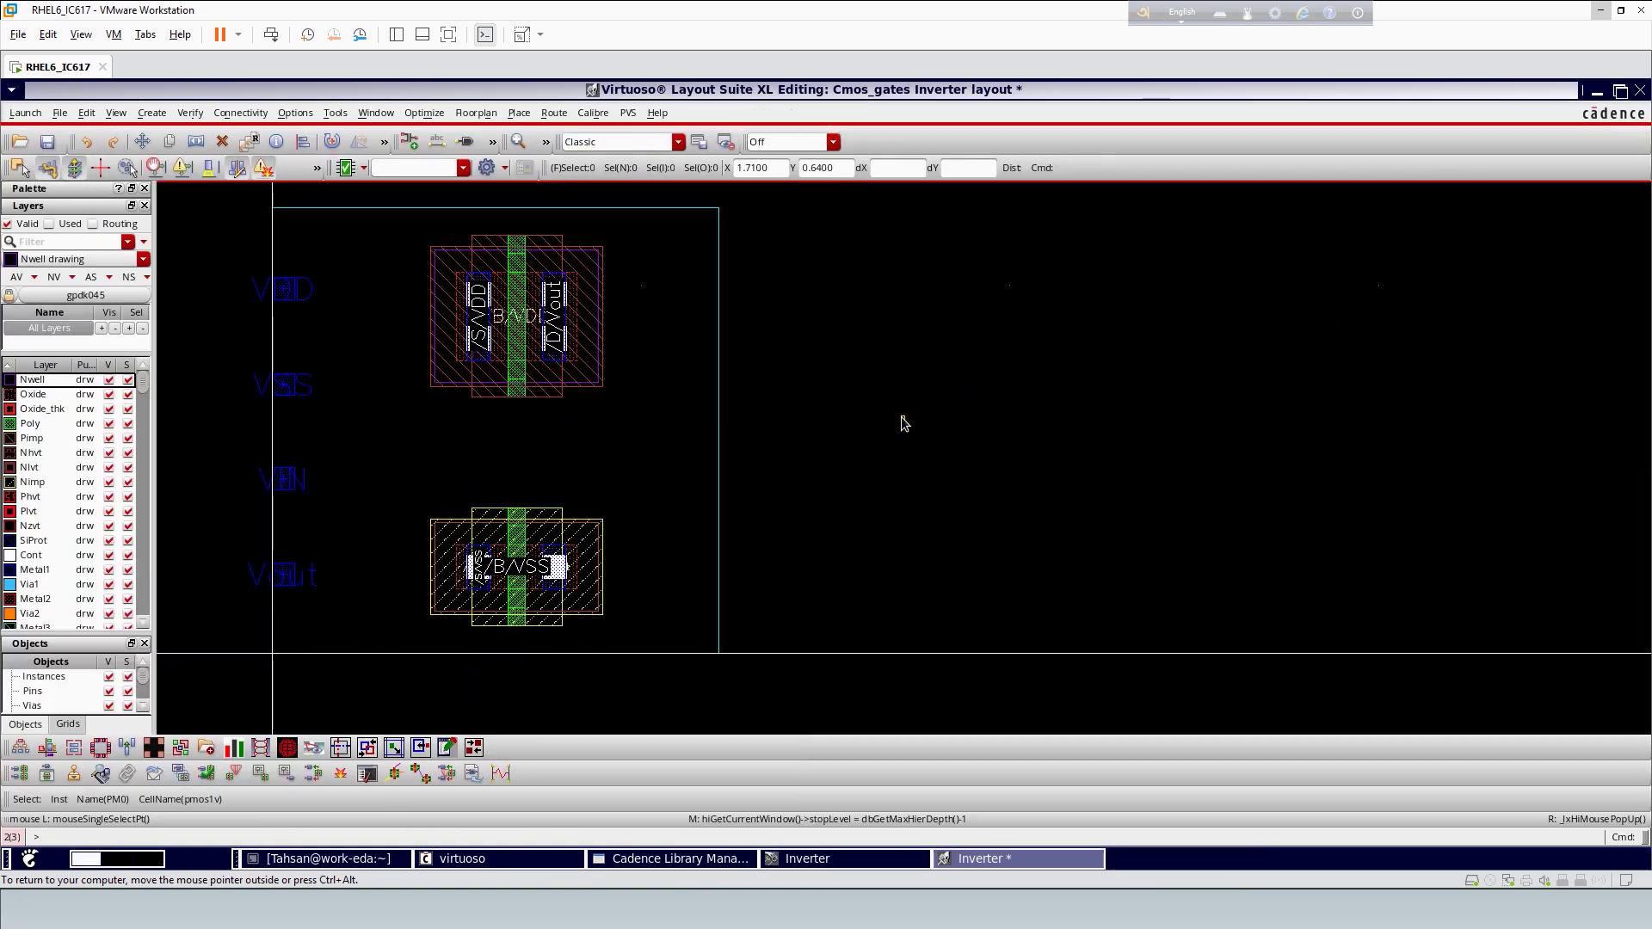
Try to edit the PMOS transistor in place in the layout
{"action": "scroll", "coordinate": [903, 422], "scroll_direction": "up", "scroll_amount": 1, "text": "ctrl"}
{"action": "left_click", "coordinate": [941, 388]}
{"action": "key", "text": "x"}
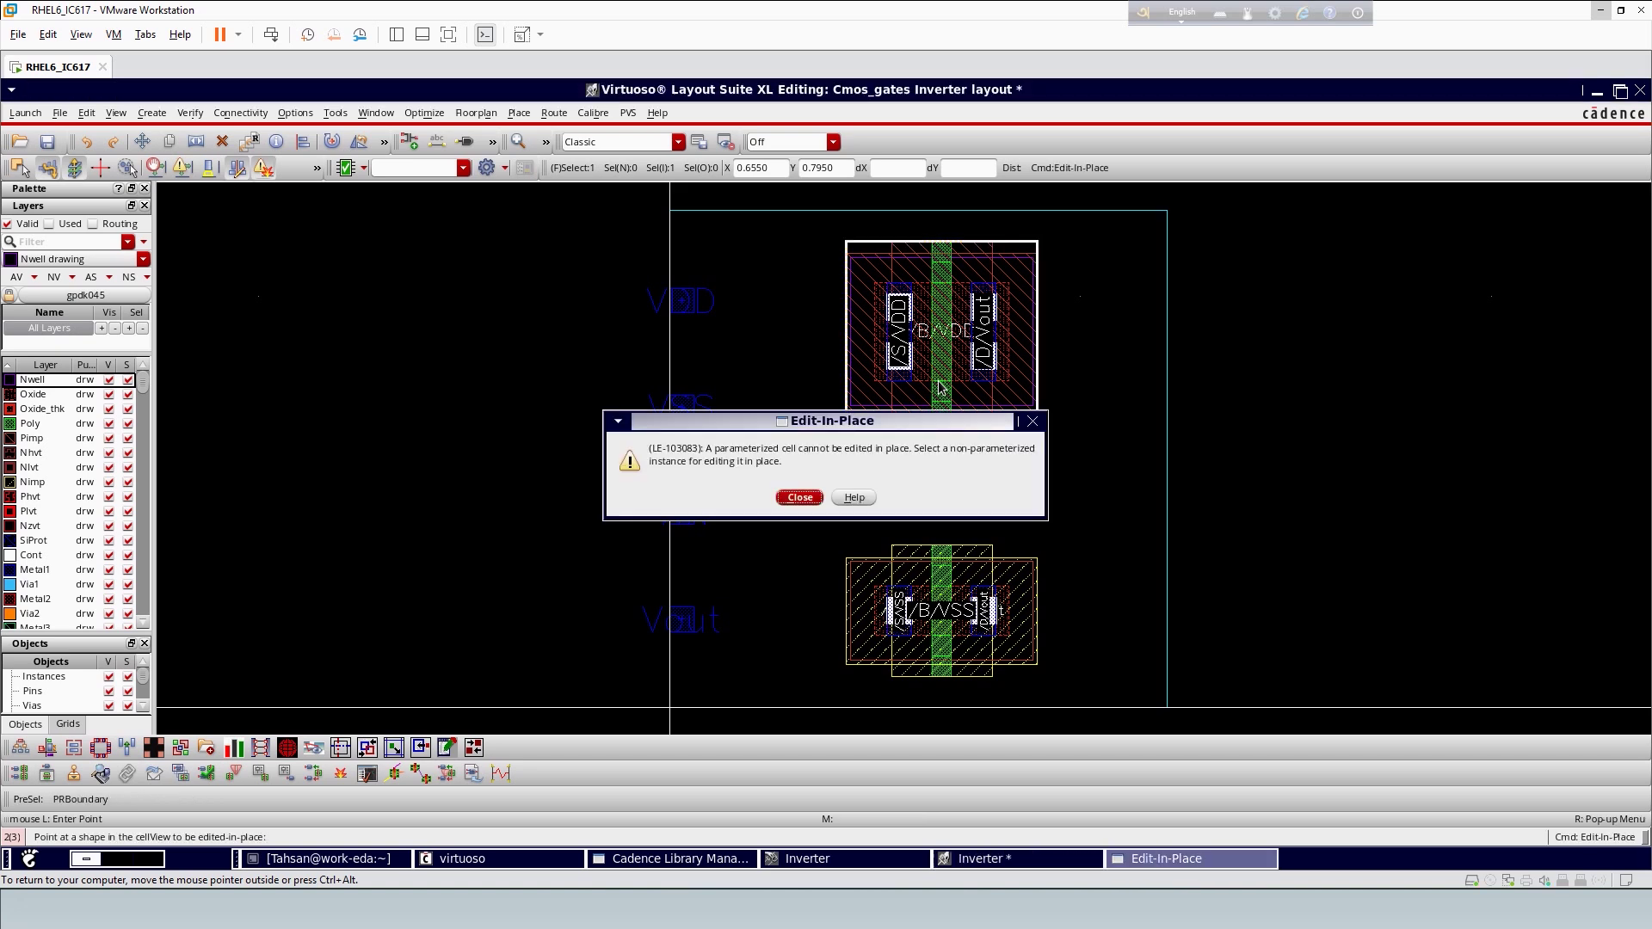
{"action": "left_click", "coordinate": [1032, 422]}
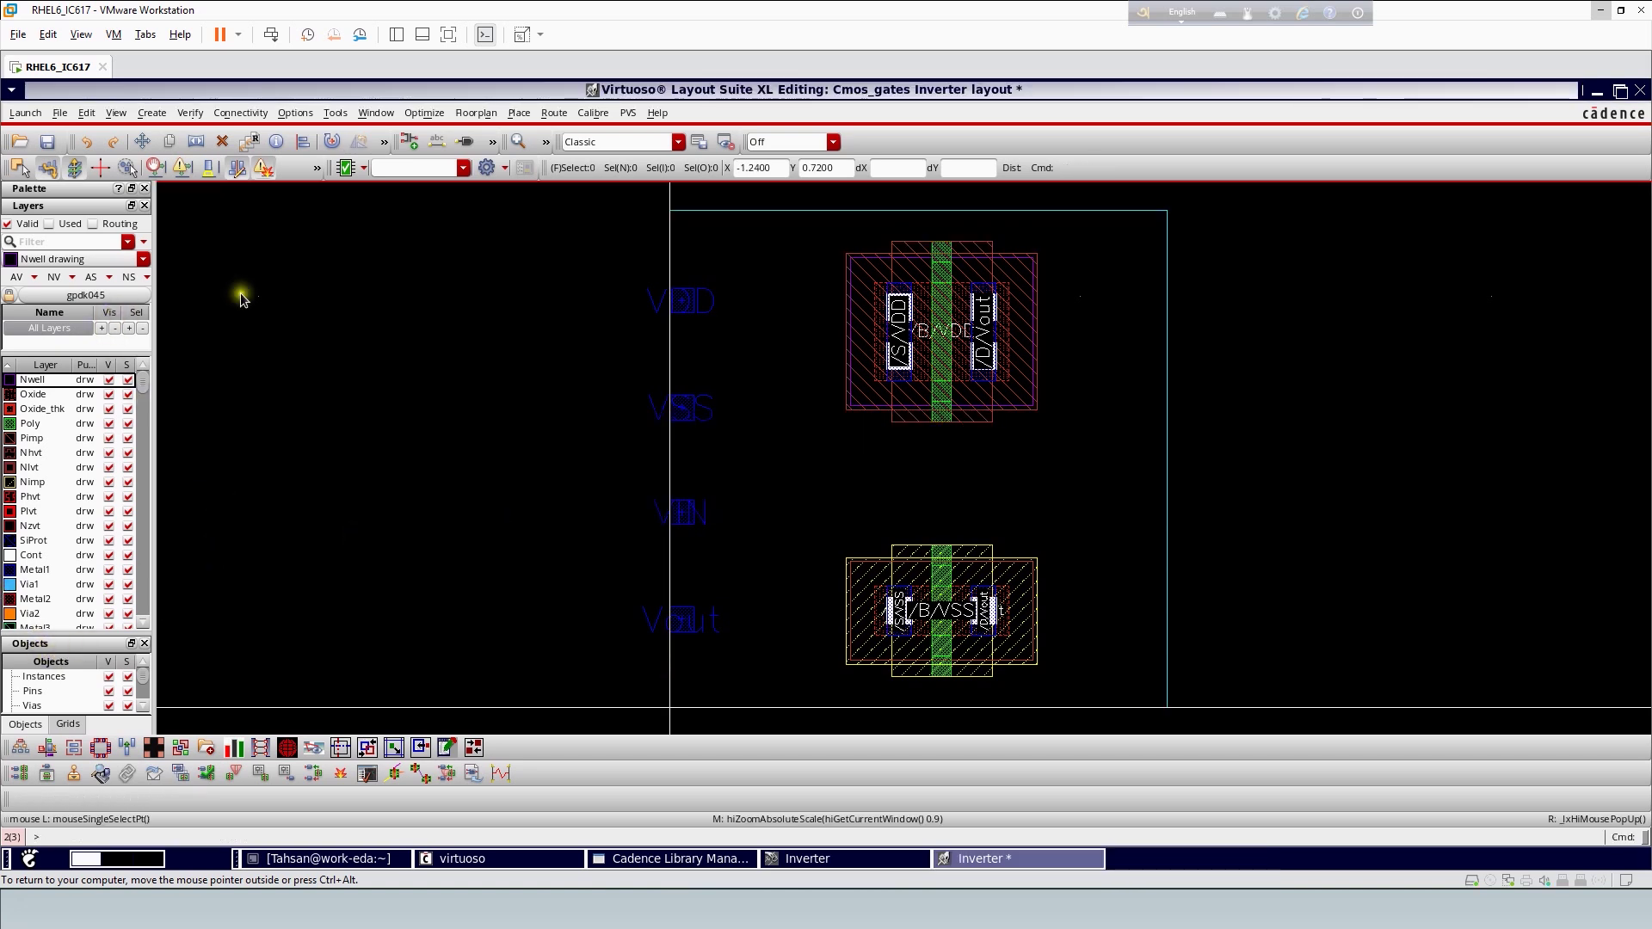
Review the length and width parameters of the PMOS instance in its properties
{"action": "left_click", "coordinate": [941, 292]}
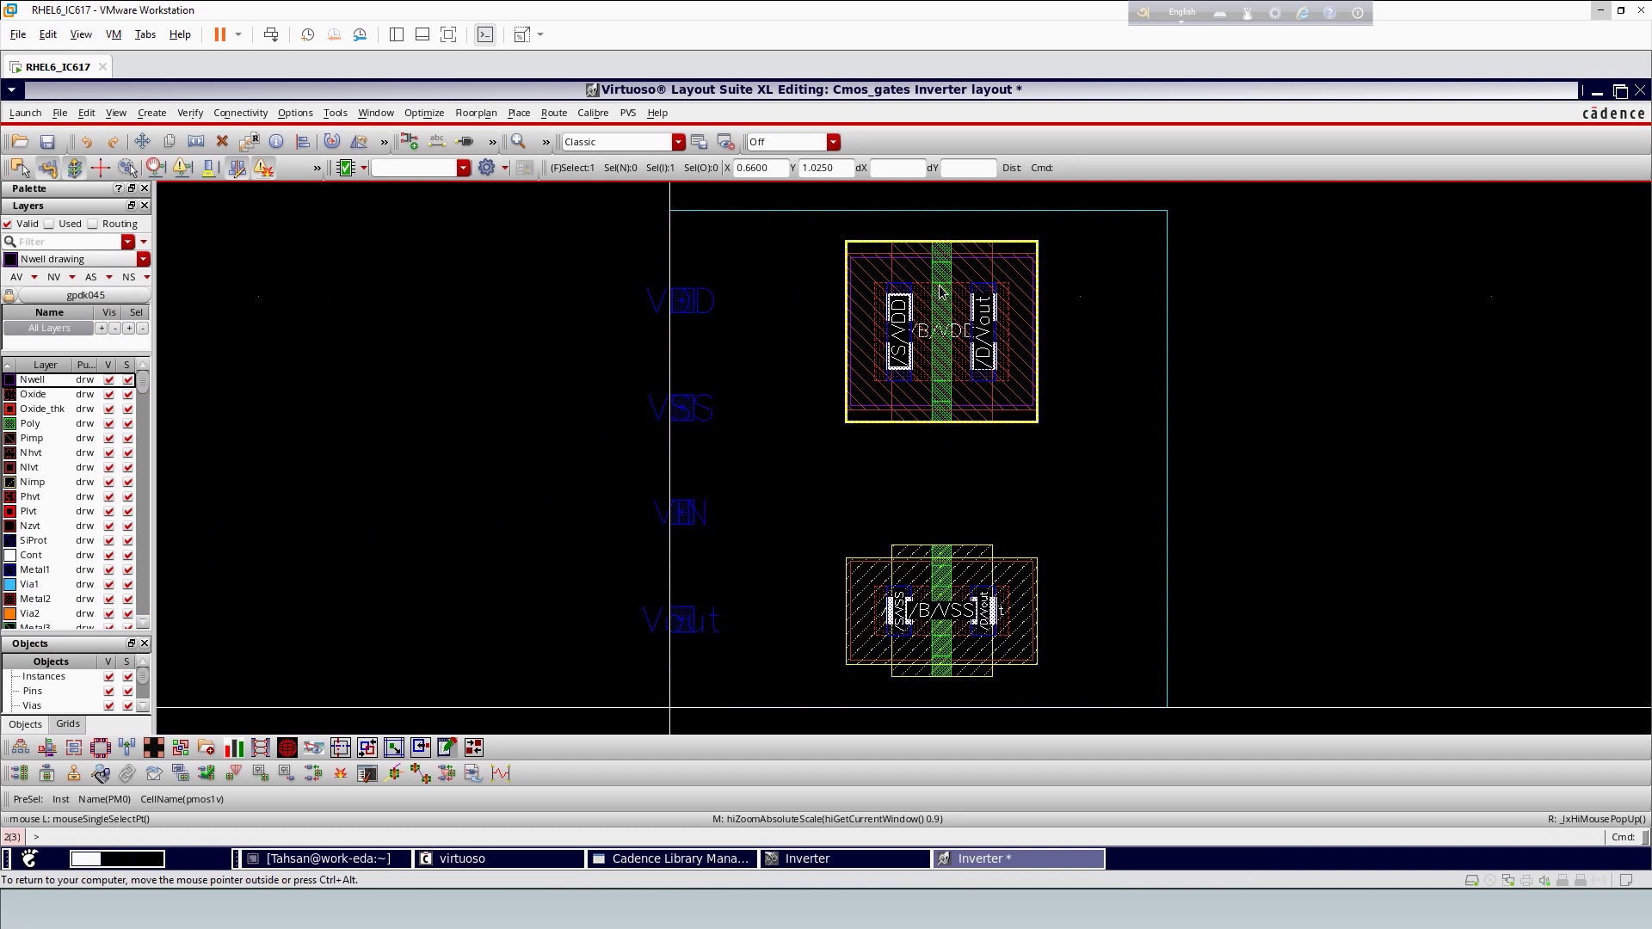
{"action": "key", "text": "q"}
{"action": "left_click", "coordinate": [324, 148]}
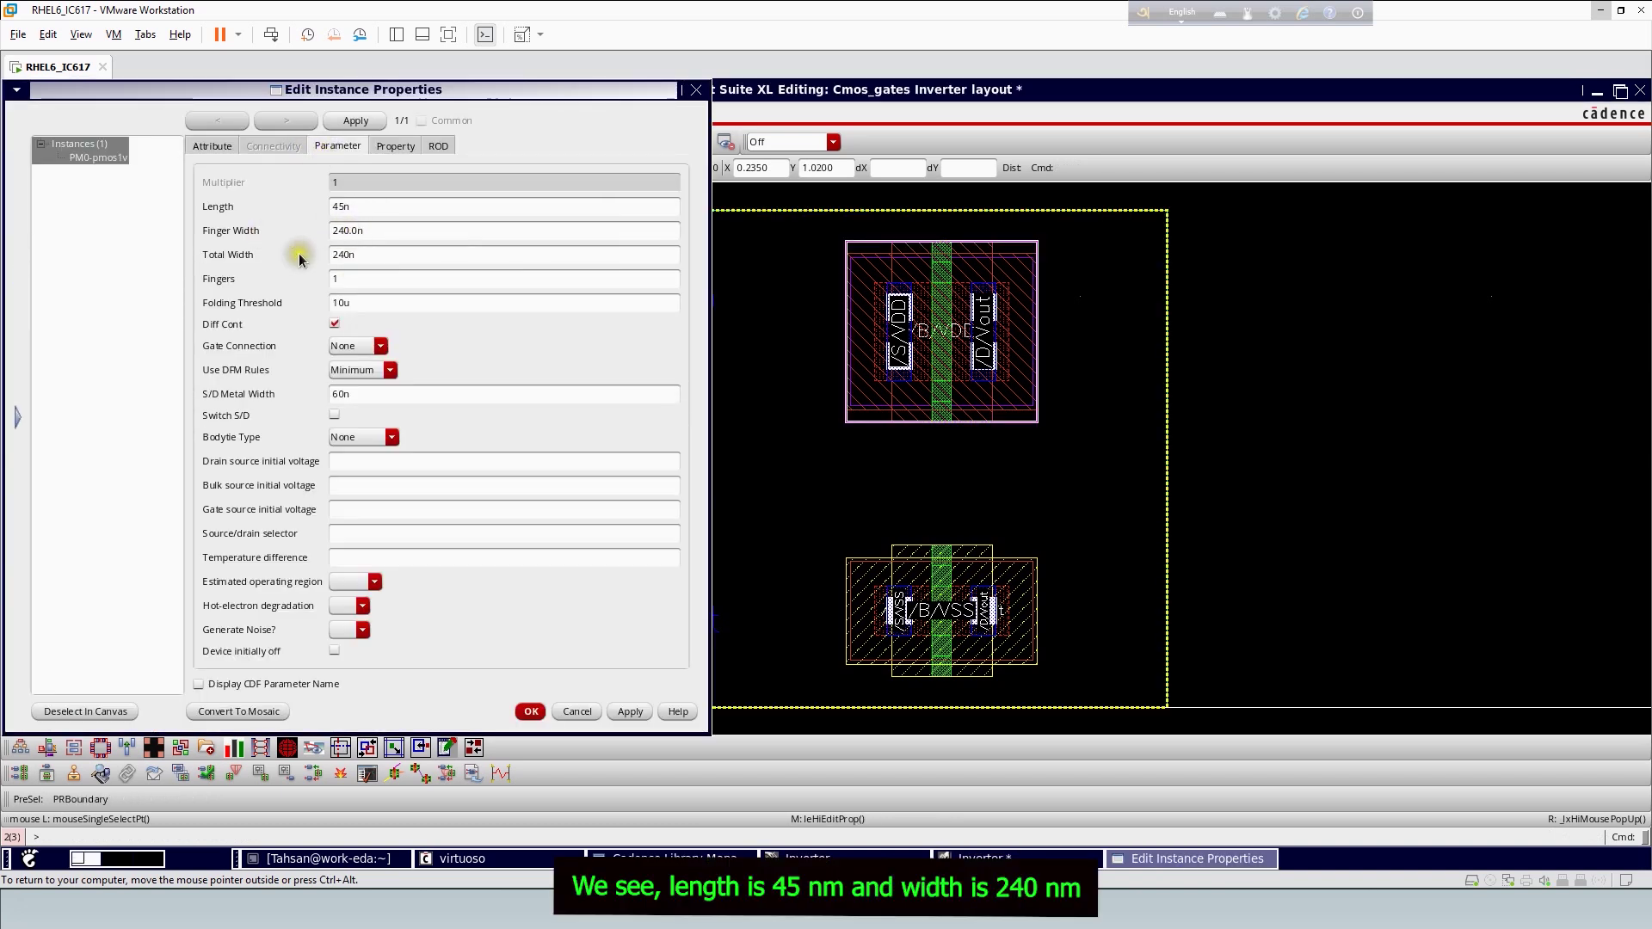
{"action": "double_click", "coordinate": [354, 206]}
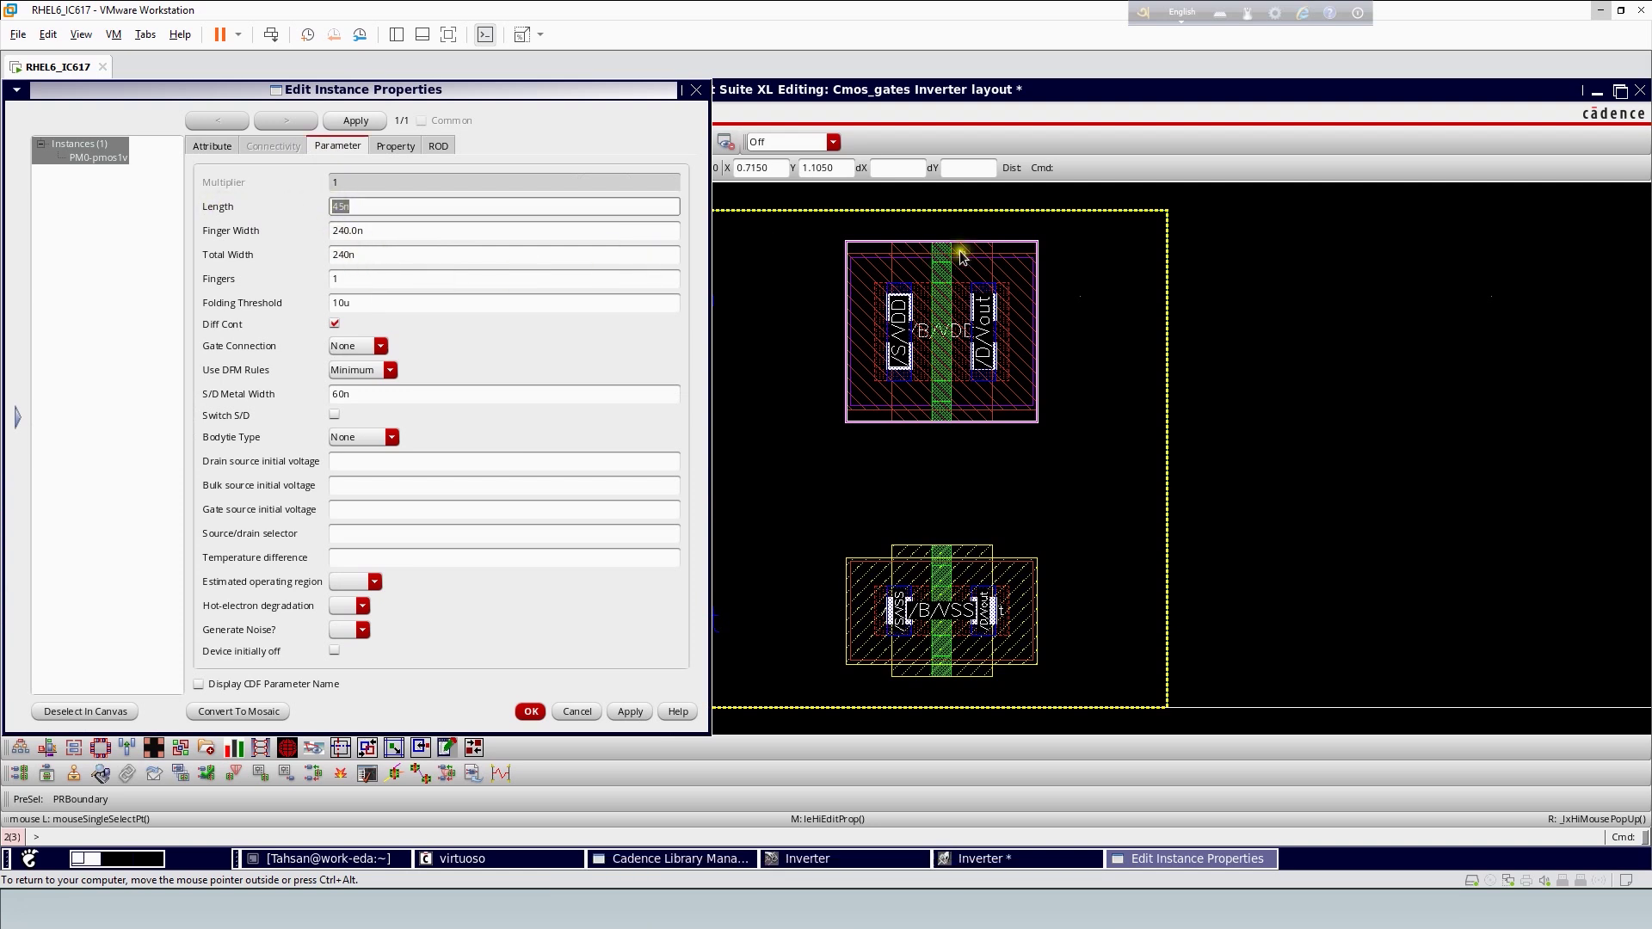
Measure the PMOS gate length across the poly strip with the ruler
{"action": "key", "text": "z"}
{"action": "left_click", "coordinate": [916, 229]}
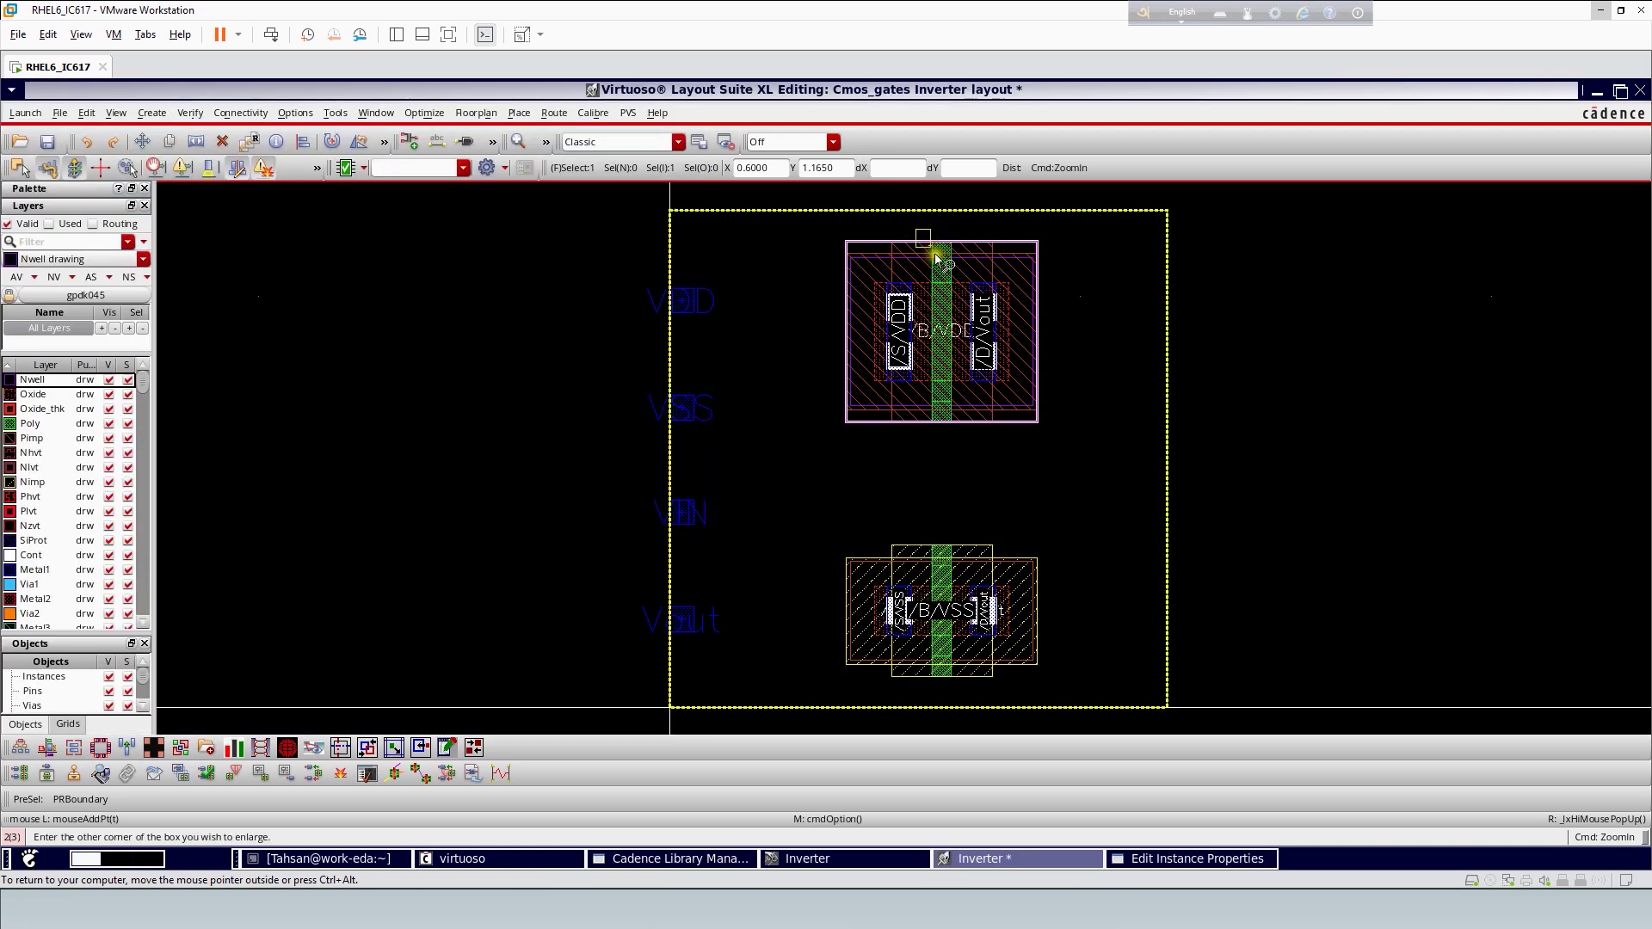
{"action": "left_click", "coordinate": [954, 314]}
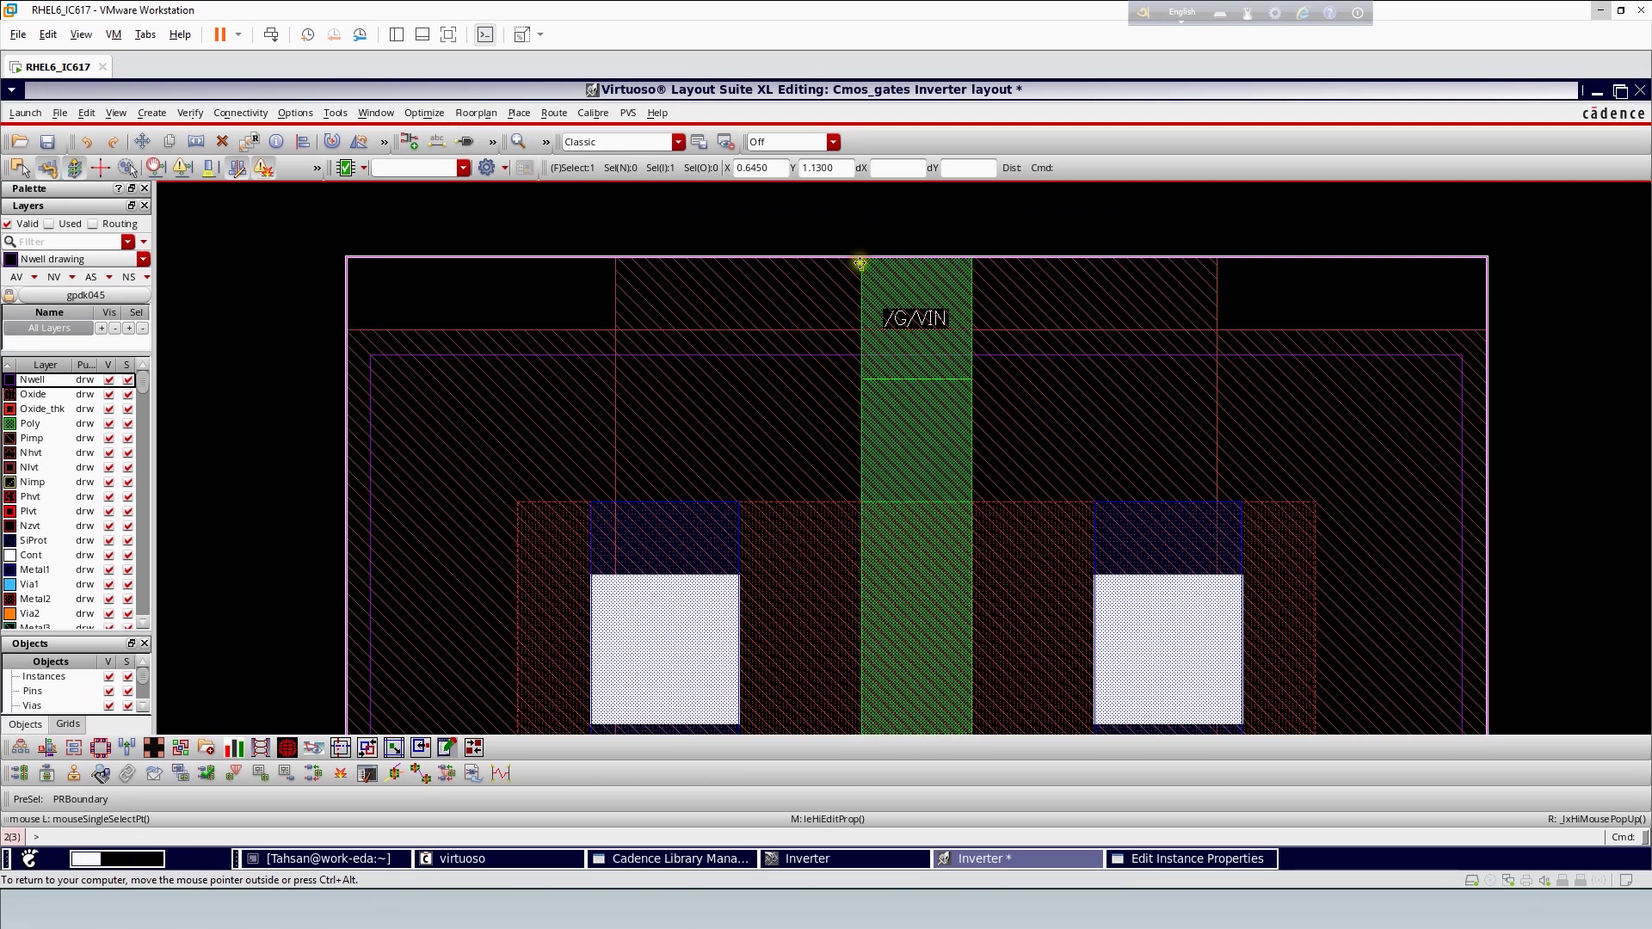
{"action": "key", "text": "k"}
{"action": "left_click", "coordinate": [862, 454]}
{"action": "left_click", "coordinate": [970, 452]}
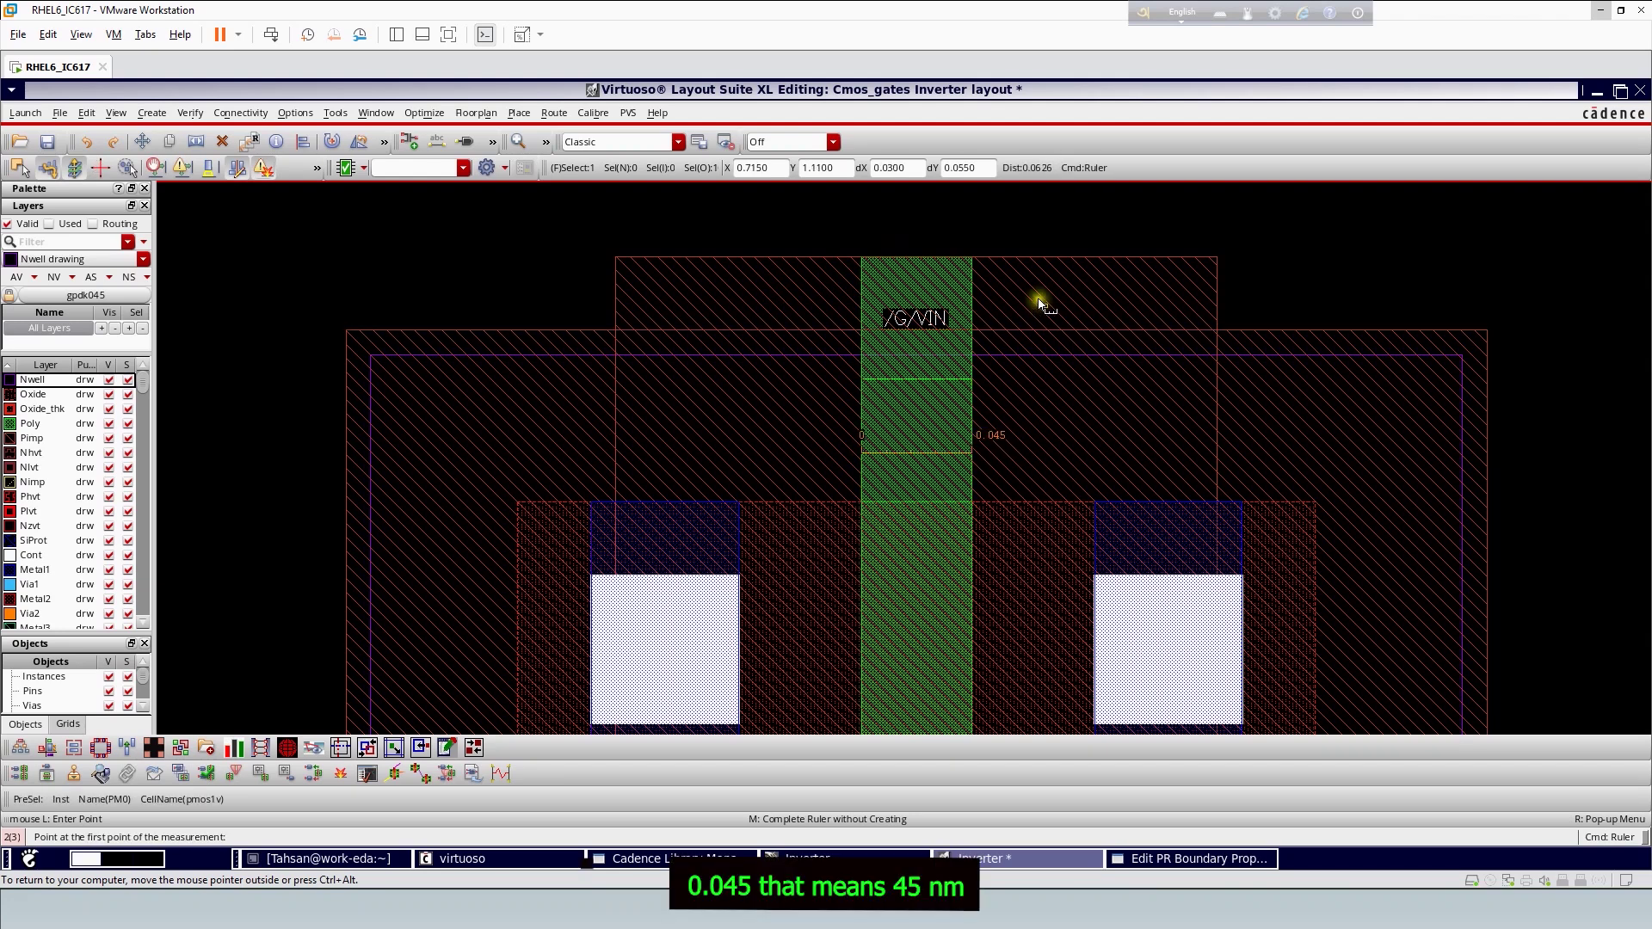
{"action": "scroll", "coordinate": [1039, 303], "scroll_direction": "down", "scroll_amount": 1}
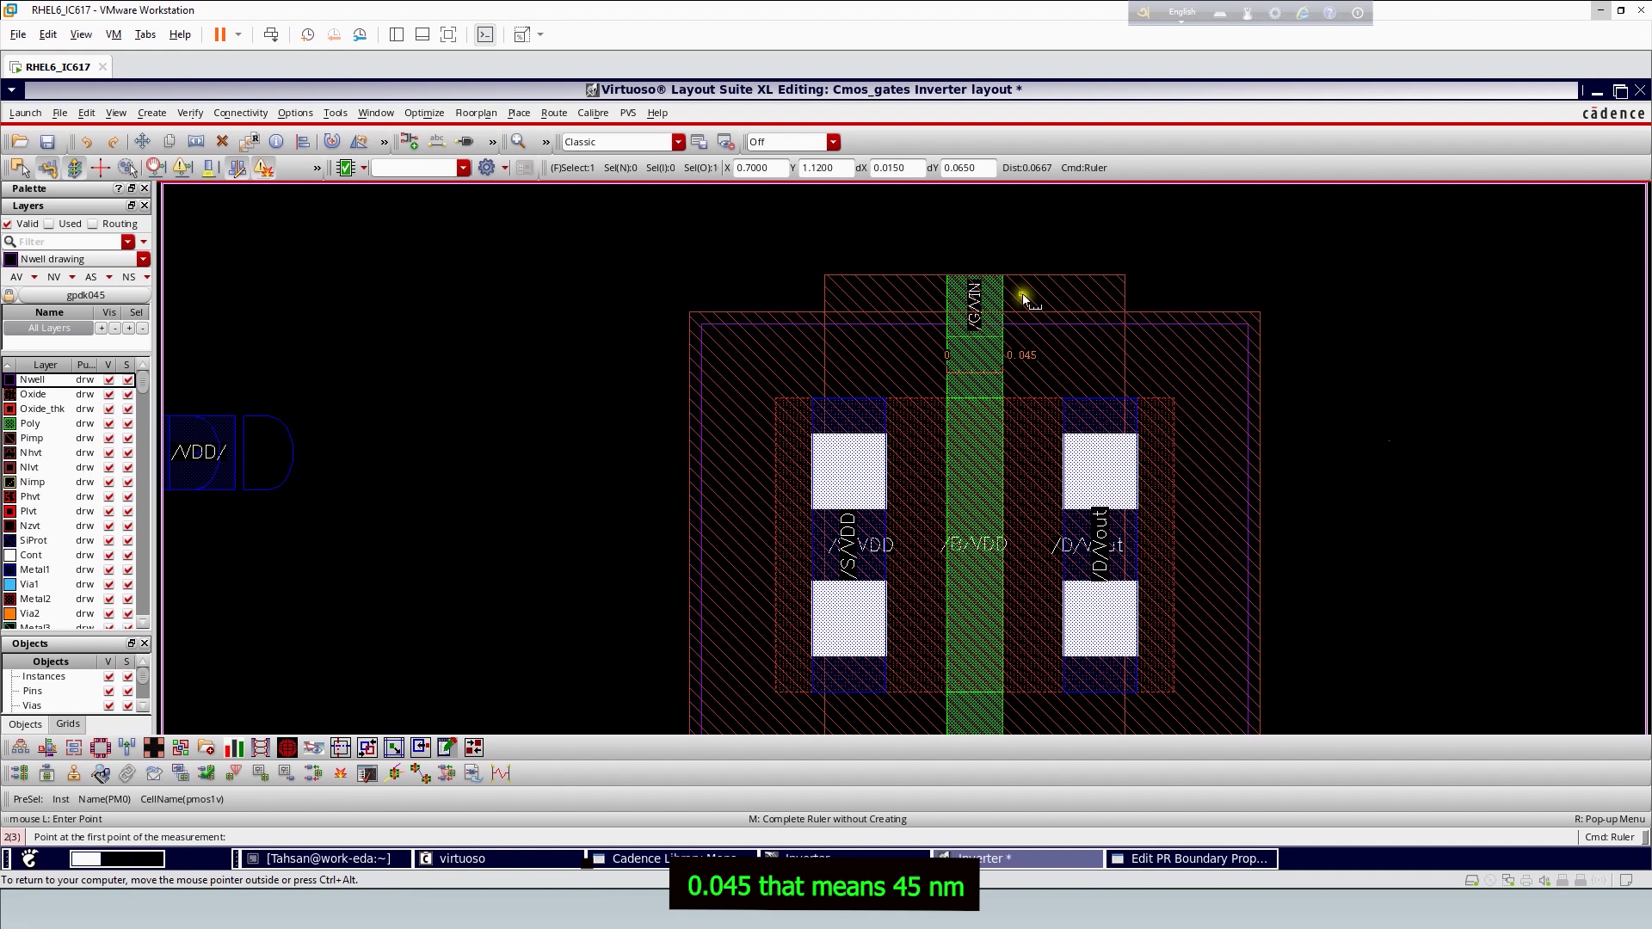
Close the PR boundary properties and check the finger width in the PMOS instance parameters
{"action": "left_click", "coordinate": [1192, 859]}
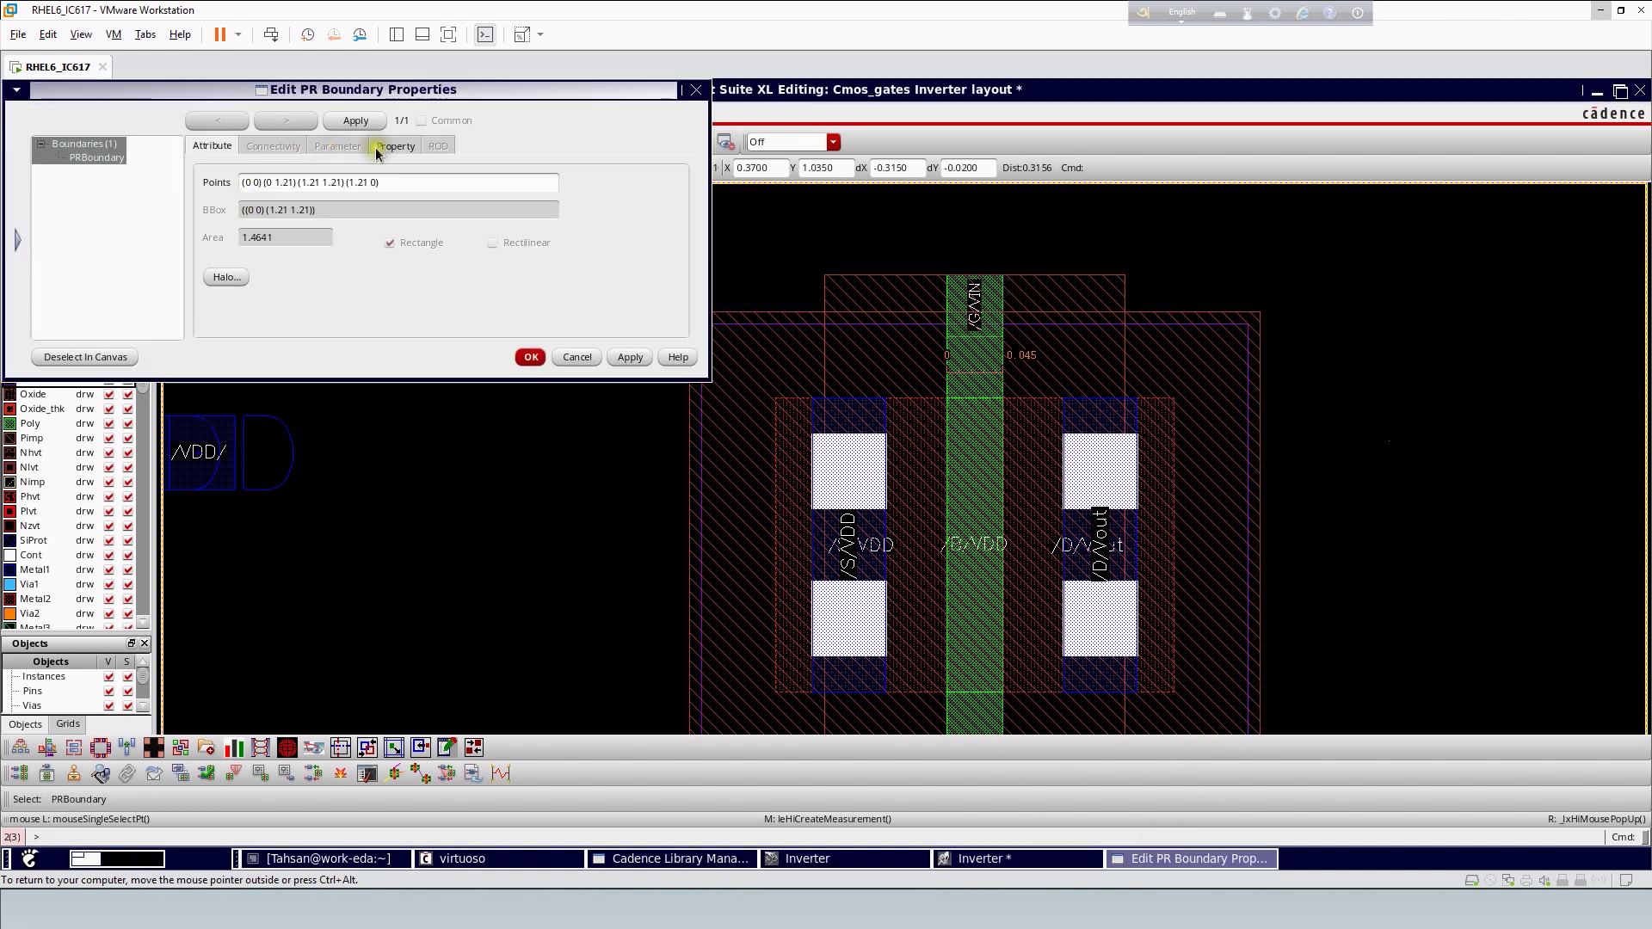
{"action": "left_click", "coordinate": [696, 89]}
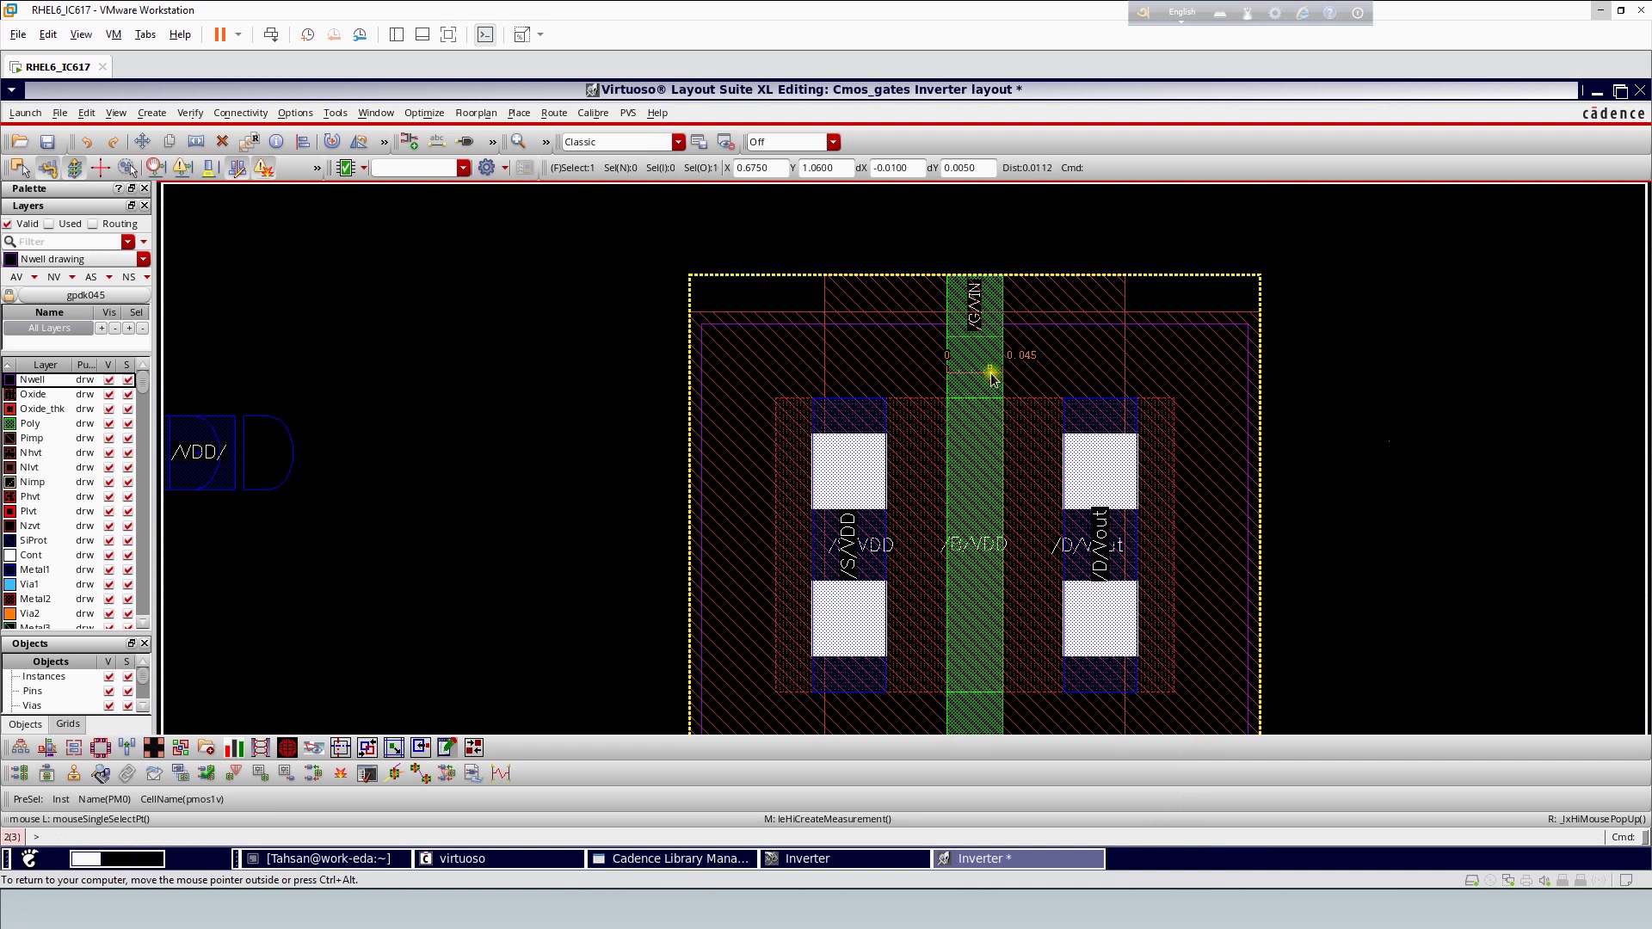
{"action": "left_click", "coordinate": [773, 366]}
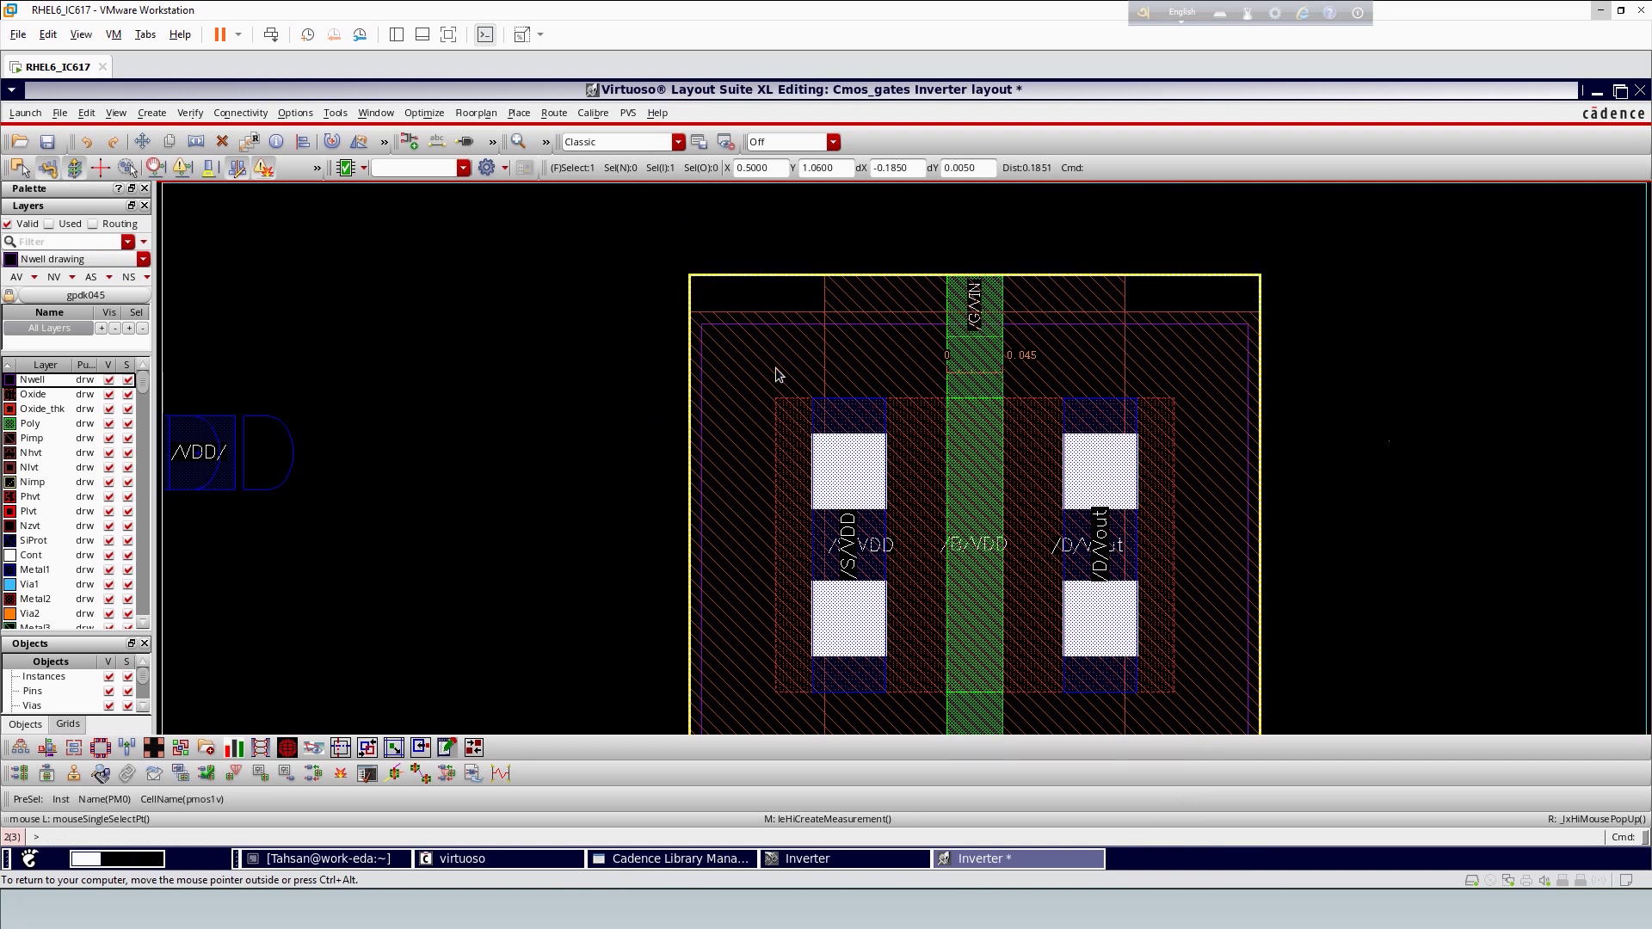
{"action": "key", "text": "q"}
{"action": "left_click", "coordinate": [337, 146]}
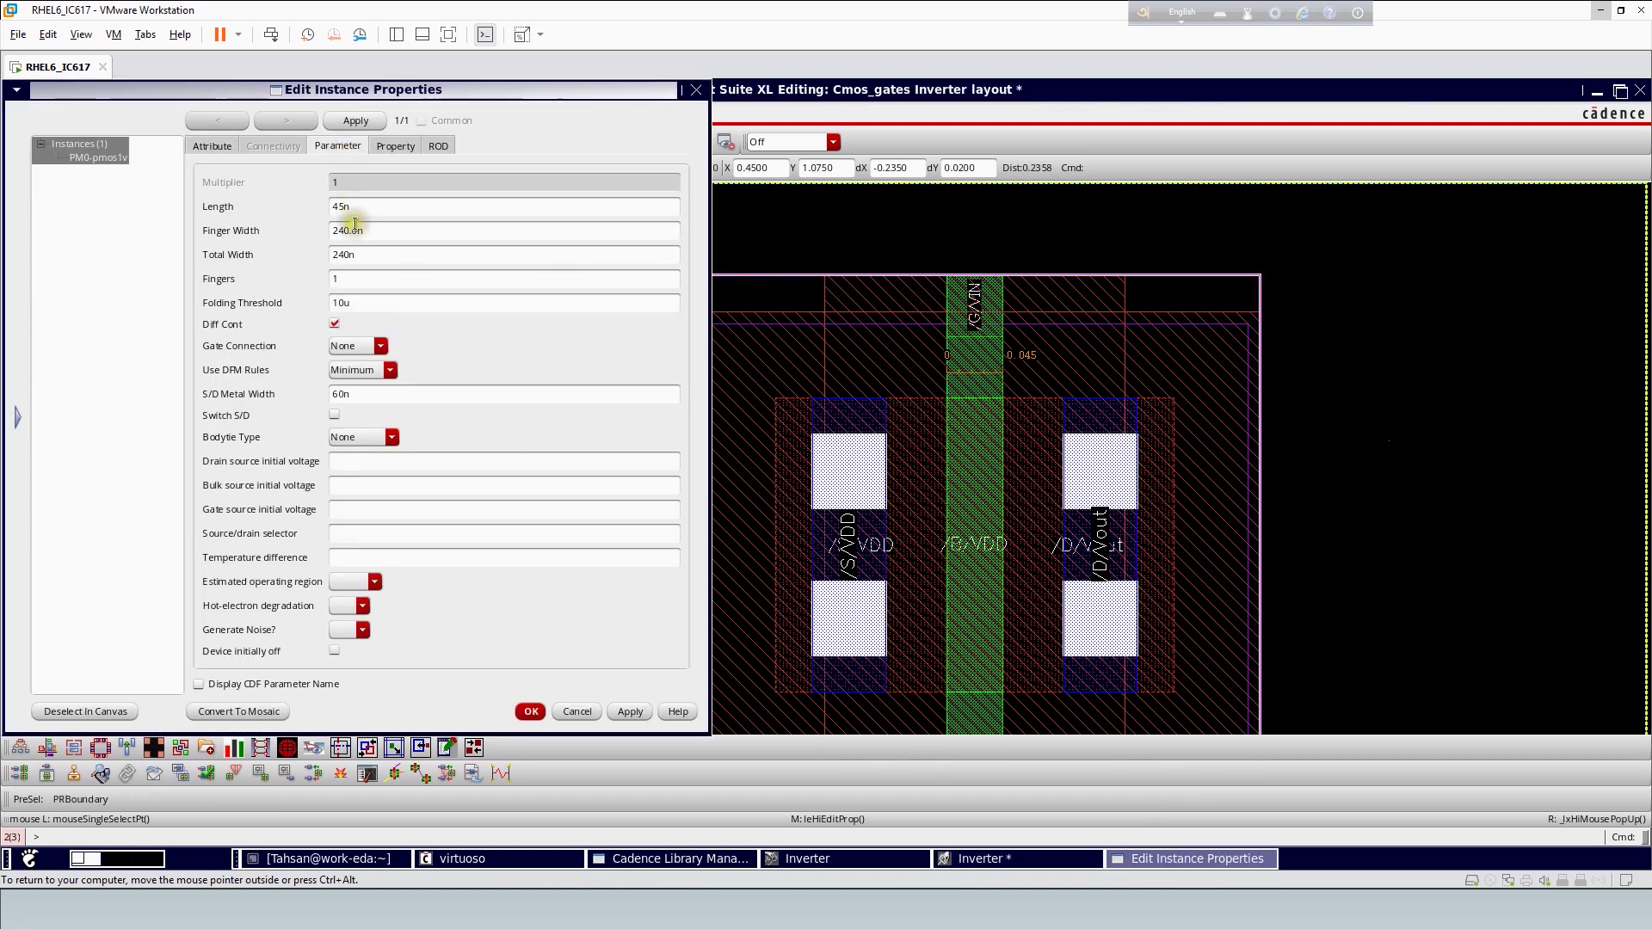
{"action": "left_click_drag", "start_coordinate": [369, 230], "coordinate": [320, 229]}
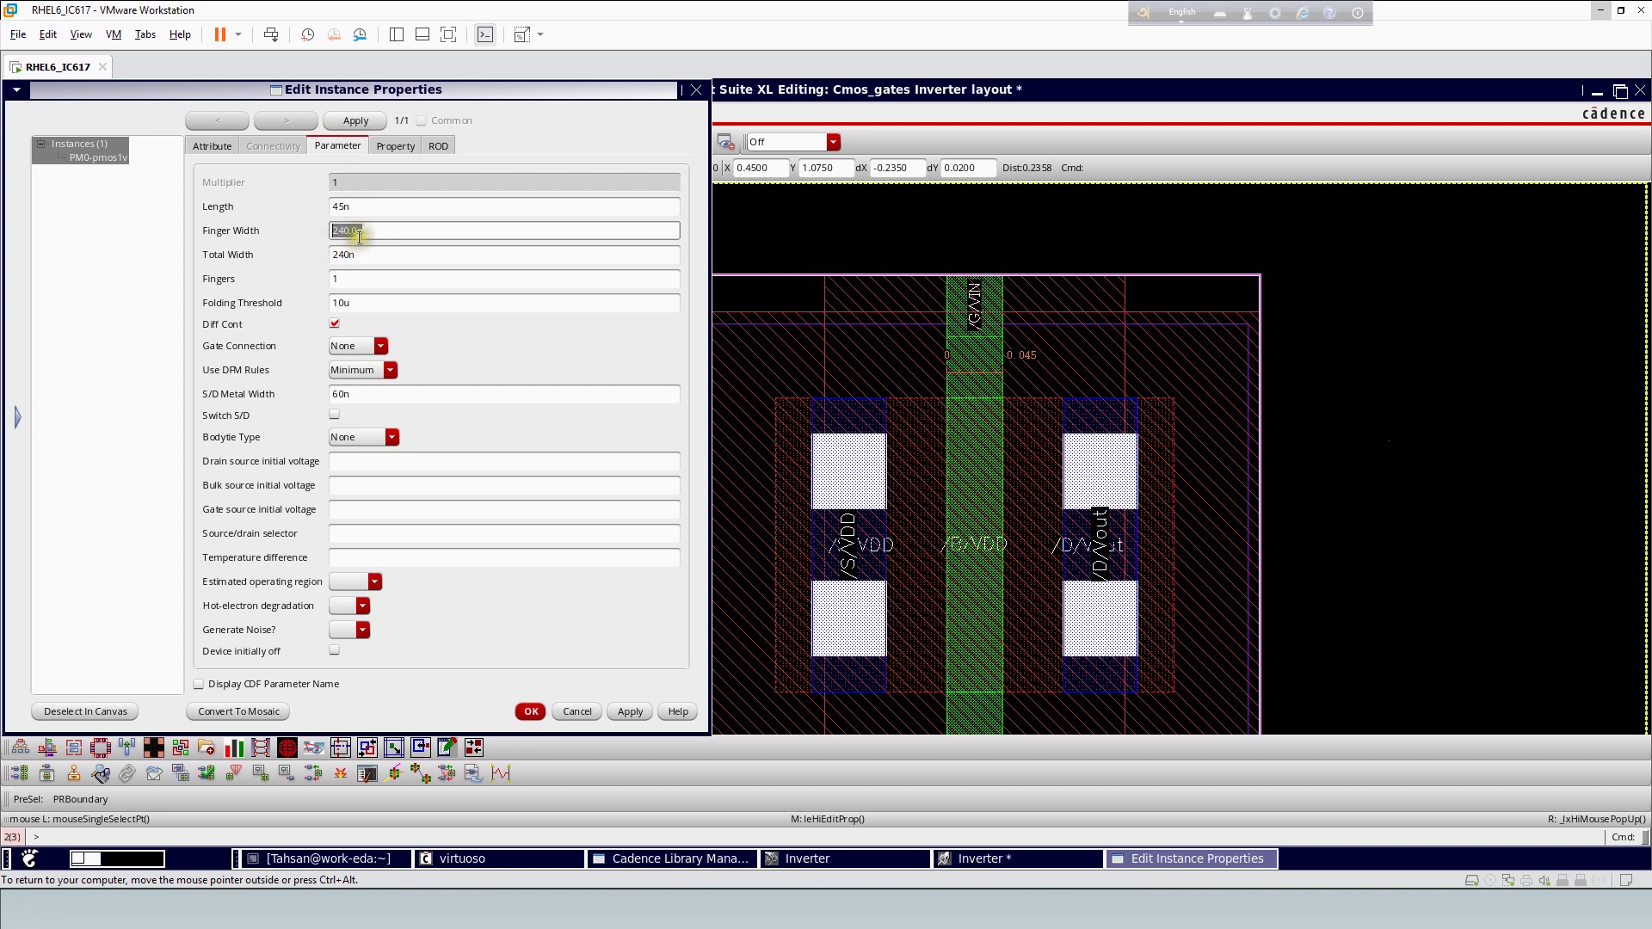
{"action": "left_click", "coordinate": [696, 93]}
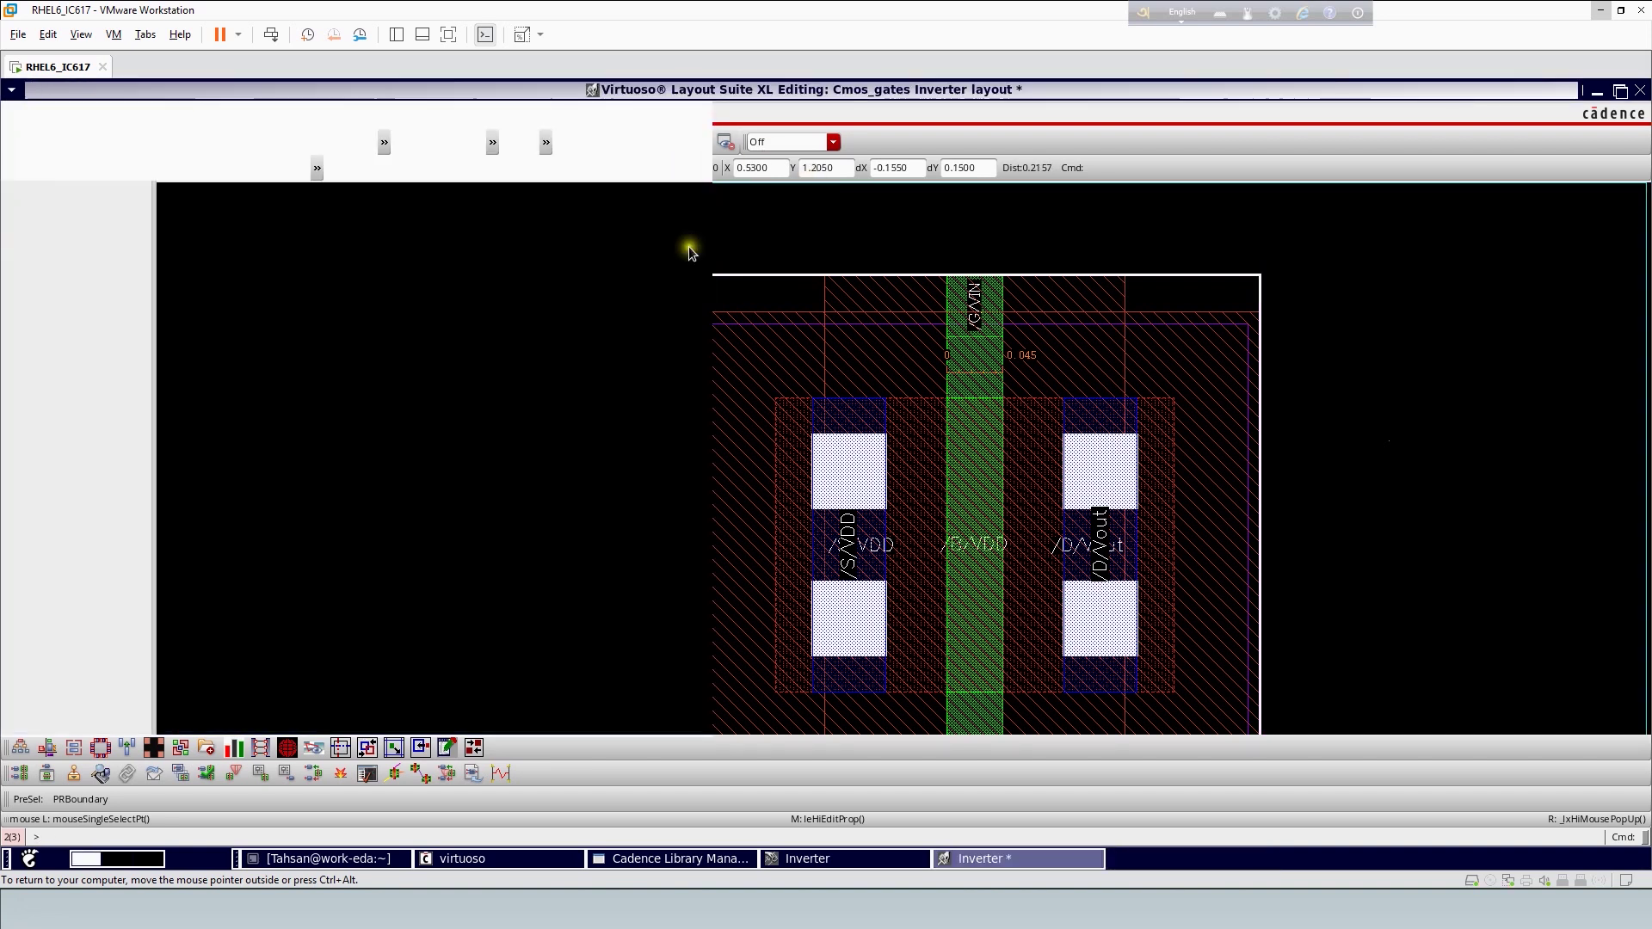
Measure the height of the PMOS active area along the gate with the ruler
{"action": "key", "text": "k"}
{"action": "left_click", "coordinate": [978, 692]}
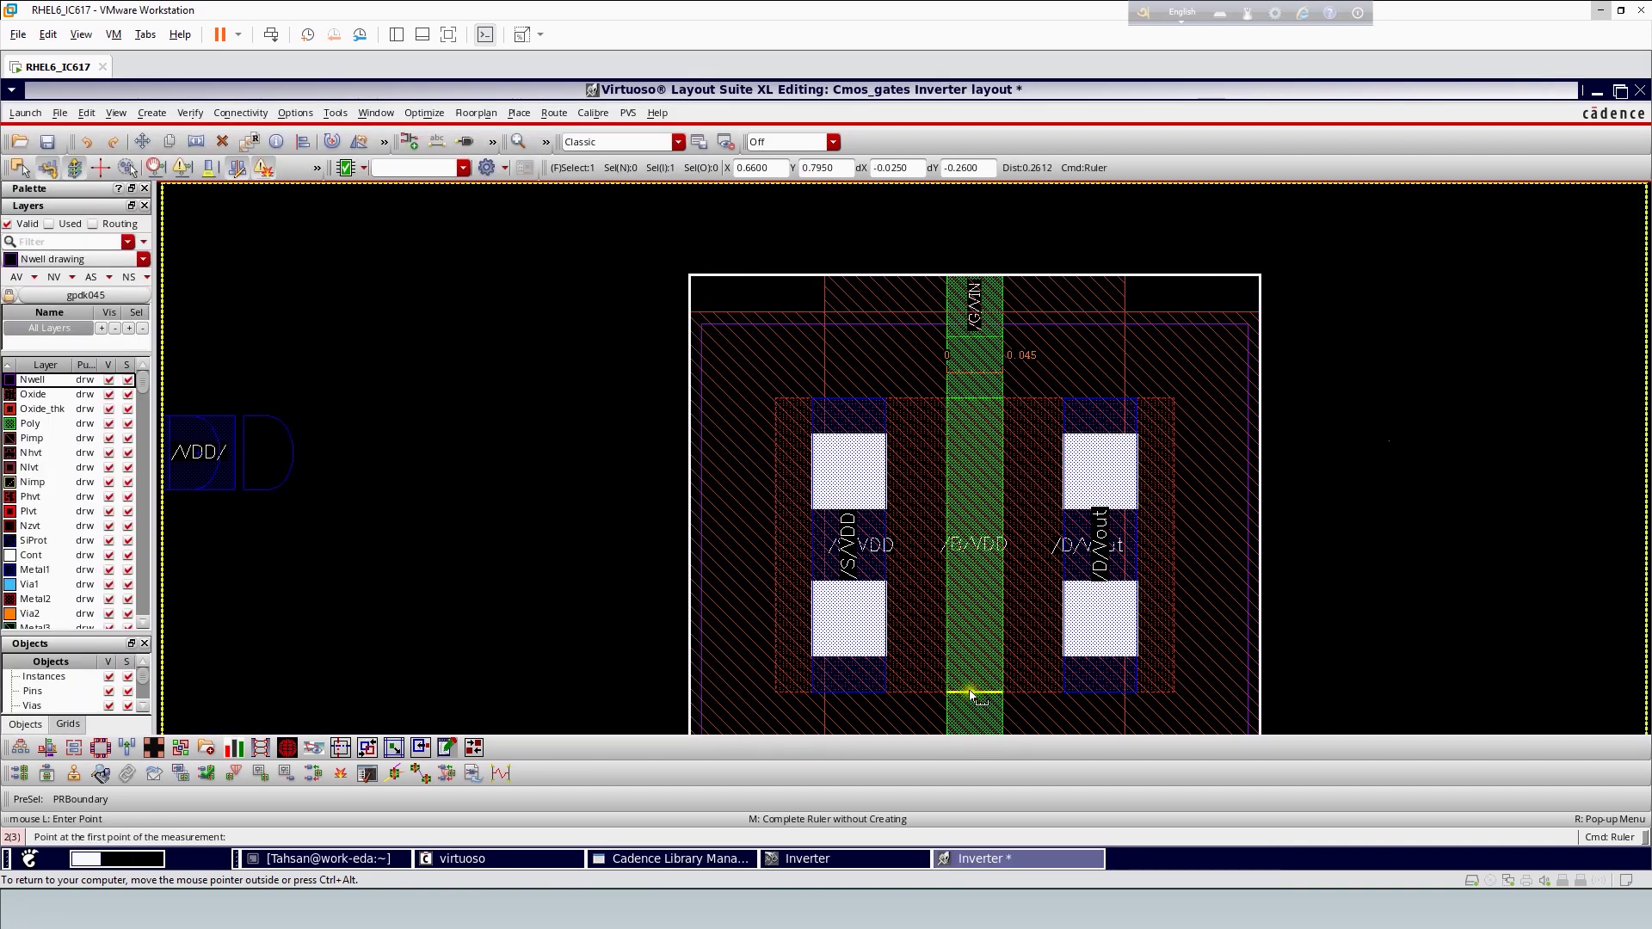
{"action": "left_click", "coordinate": [968, 398]}
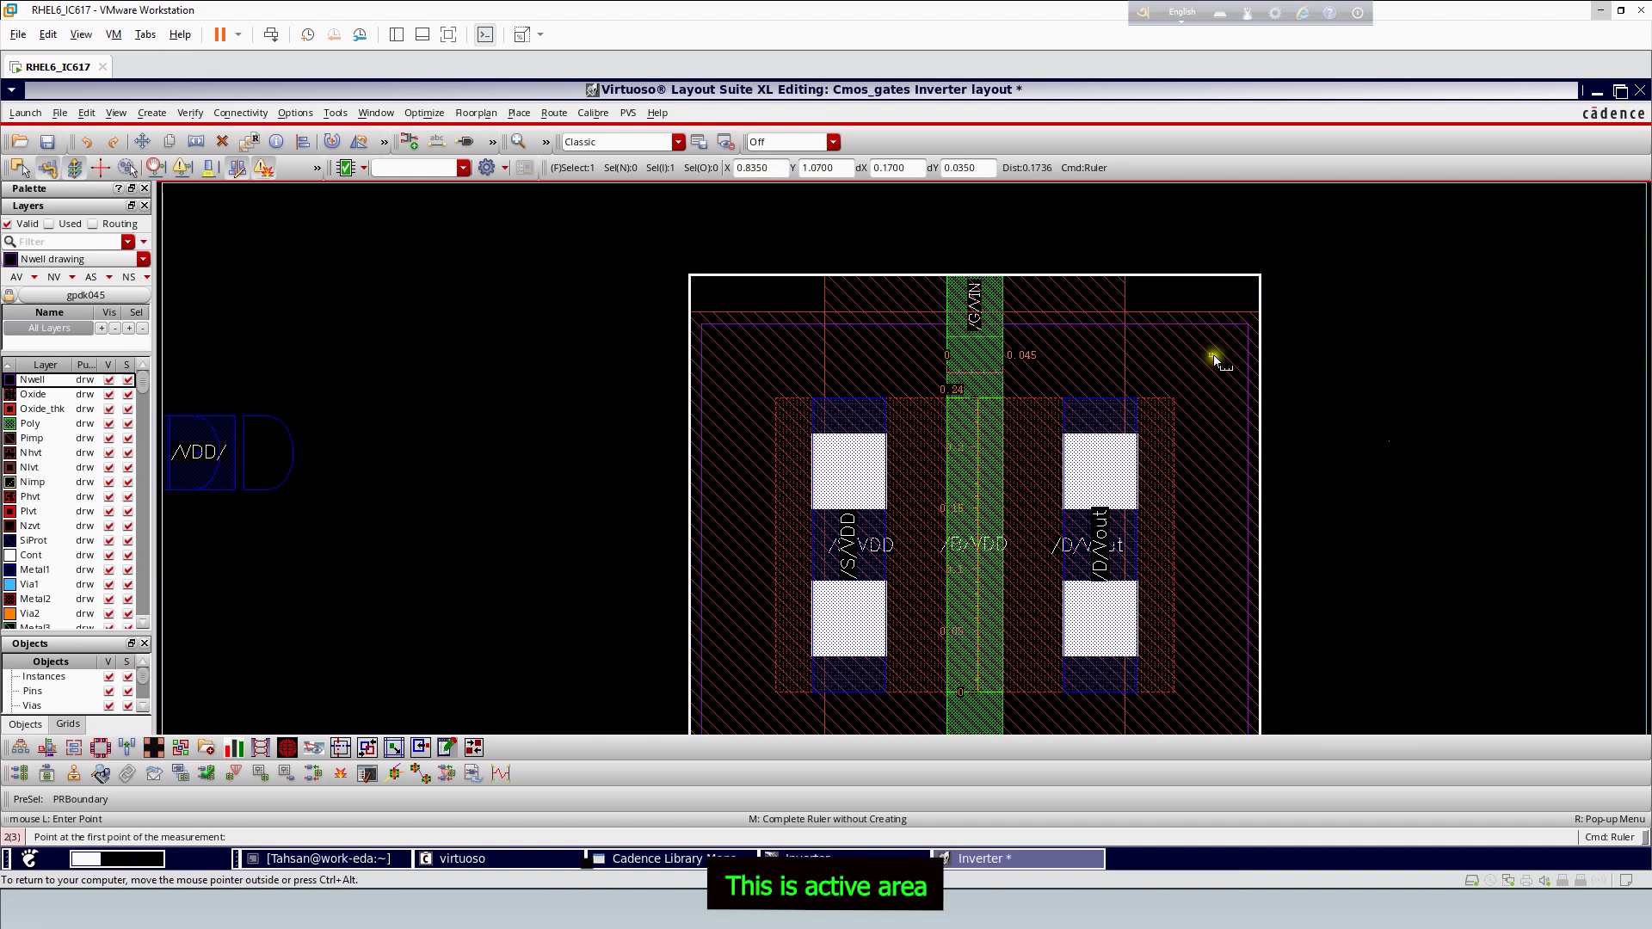
Measure the widths of the PMOS source and drain contacts with the ruler
{"action": "scroll", "coordinate": [855, 424], "scroll_direction": "up", "scroll_amount": 2, "text": "ctrl"}
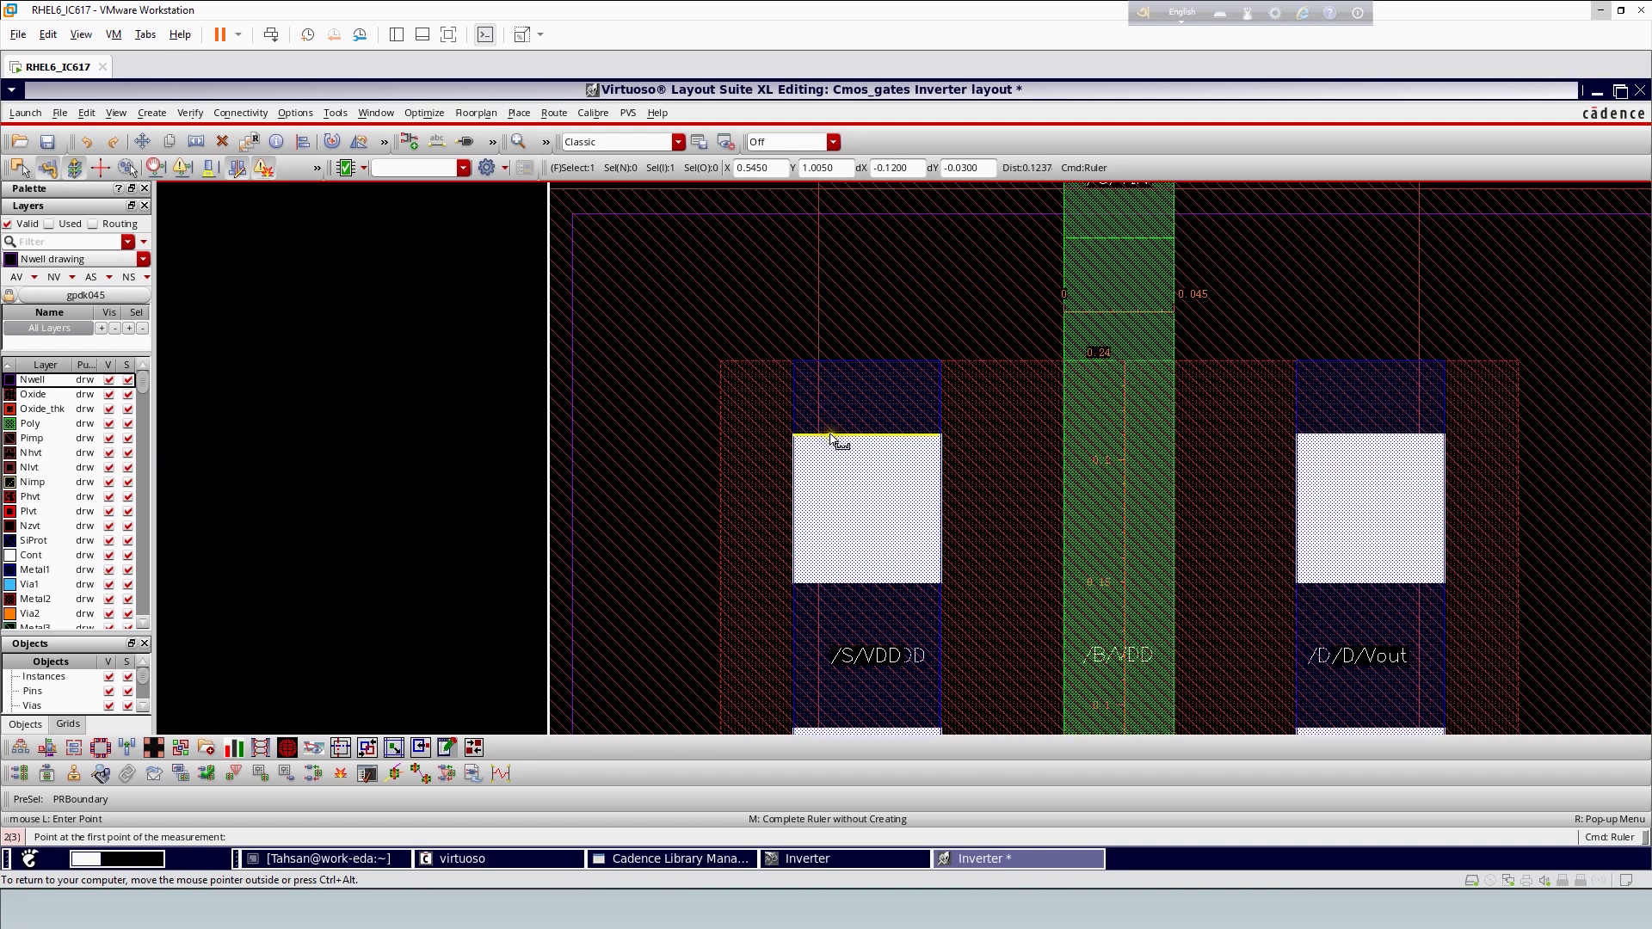
{"action": "left_click", "coordinate": [793, 387]}
{"action": "left_click", "coordinate": [940, 389]}
{"action": "left_click", "coordinate": [1297, 397]}
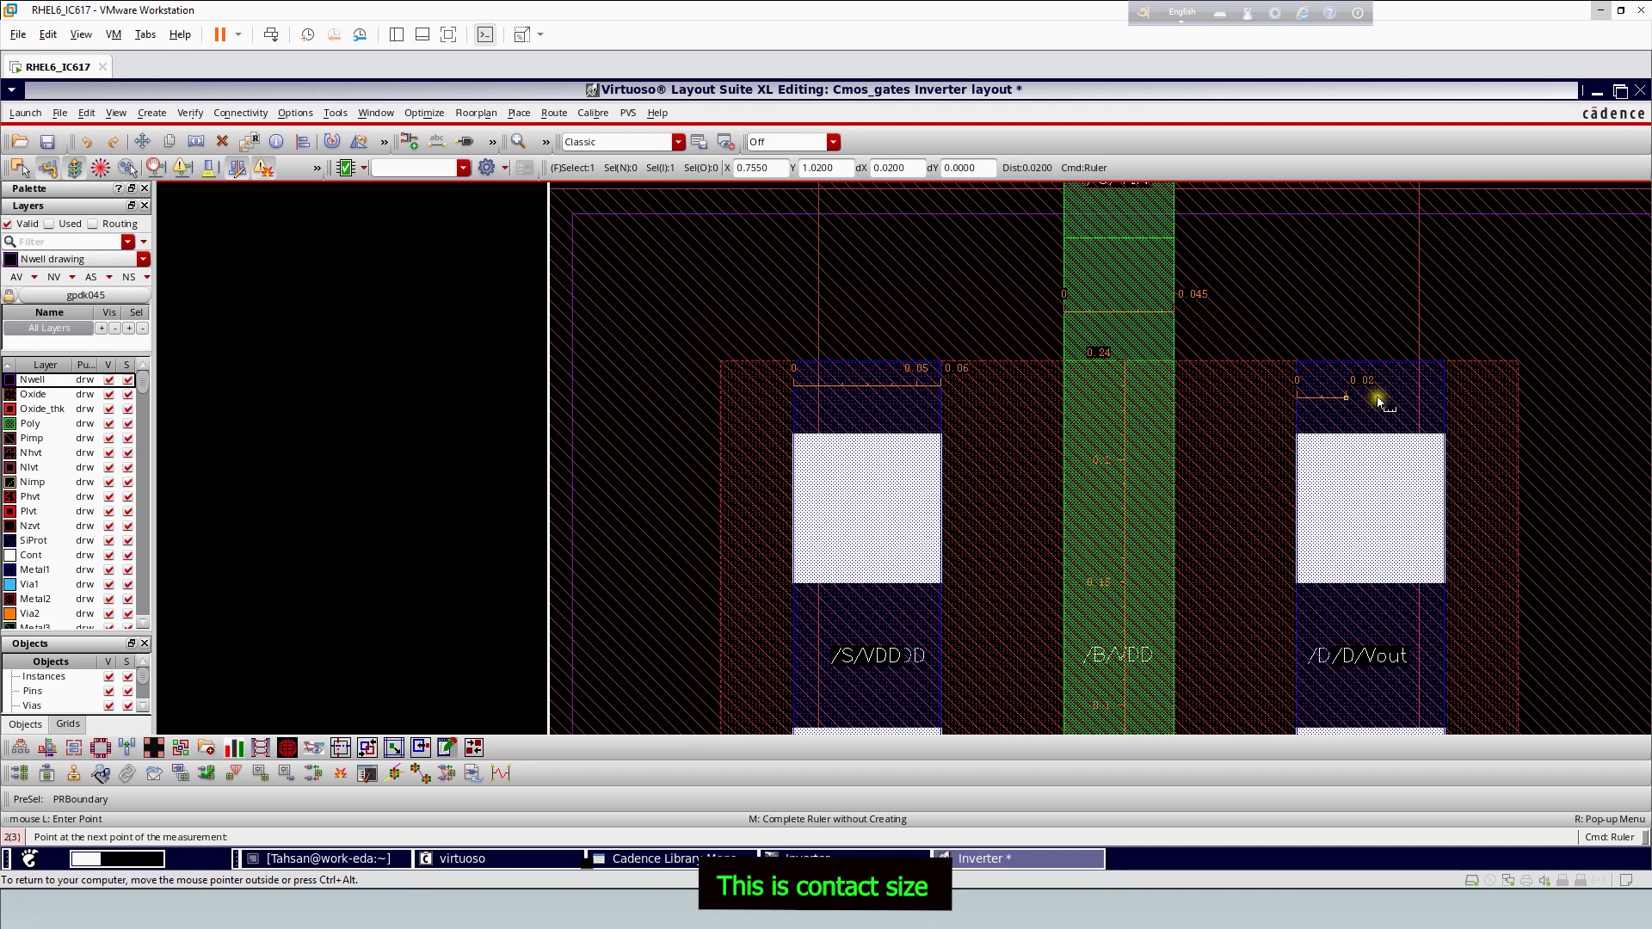
{"action": "left_click", "coordinate": [1444, 397]}
Measure the distance from the outer edges of the PMOS drain and source contacts to the active area's edges
{"action": "left_click", "coordinate": [1445, 371]}
{"action": "left_click", "coordinate": [1516, 372]}
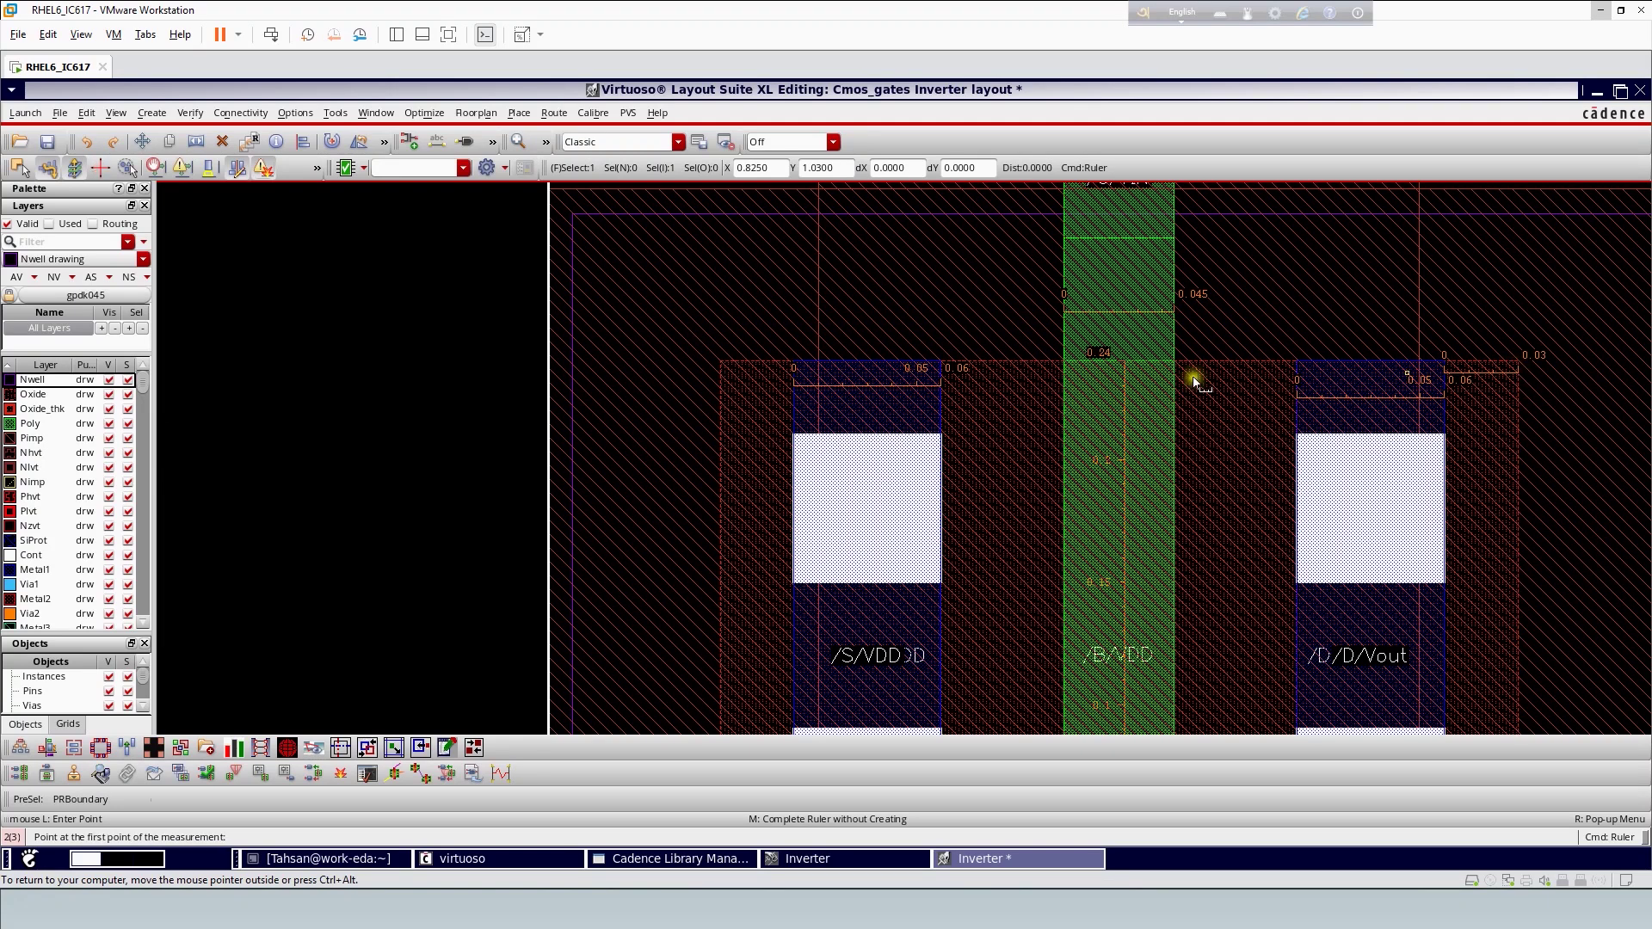
{"action": "left_click", "coordinate": [793, 422]}
{"action": "left_click", "coordinate": [721, 422]}
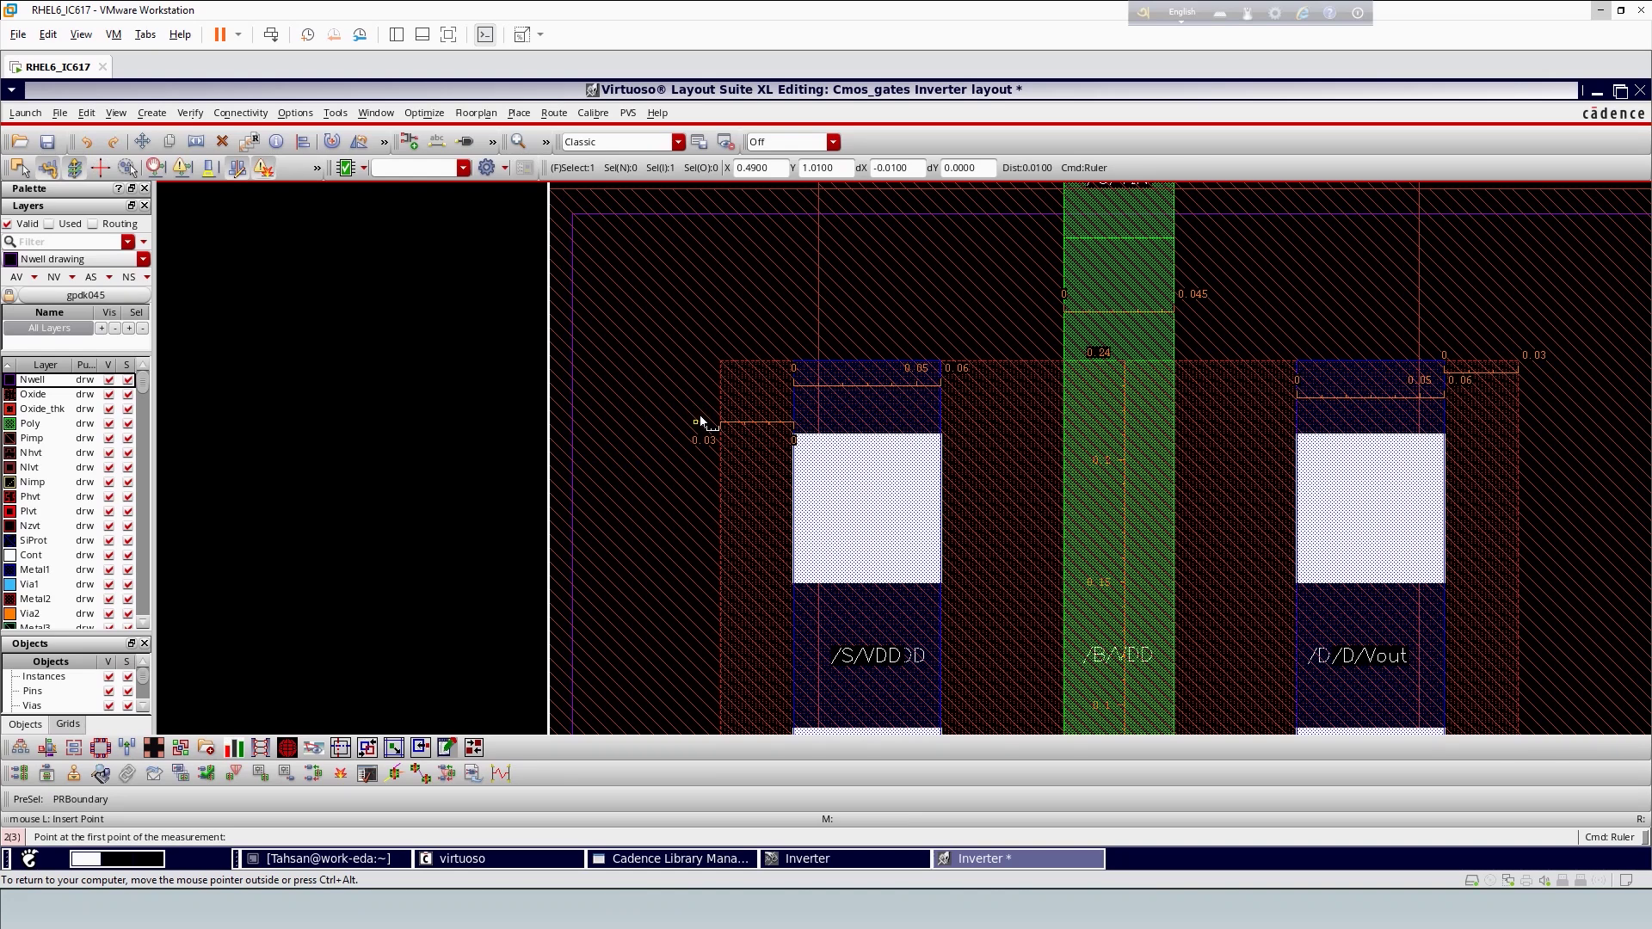
Switch to the Inverter schematic and maximize its window
{"action": "key", "text": "shift+z"}
{"action": "key", "text": "shift+z"}
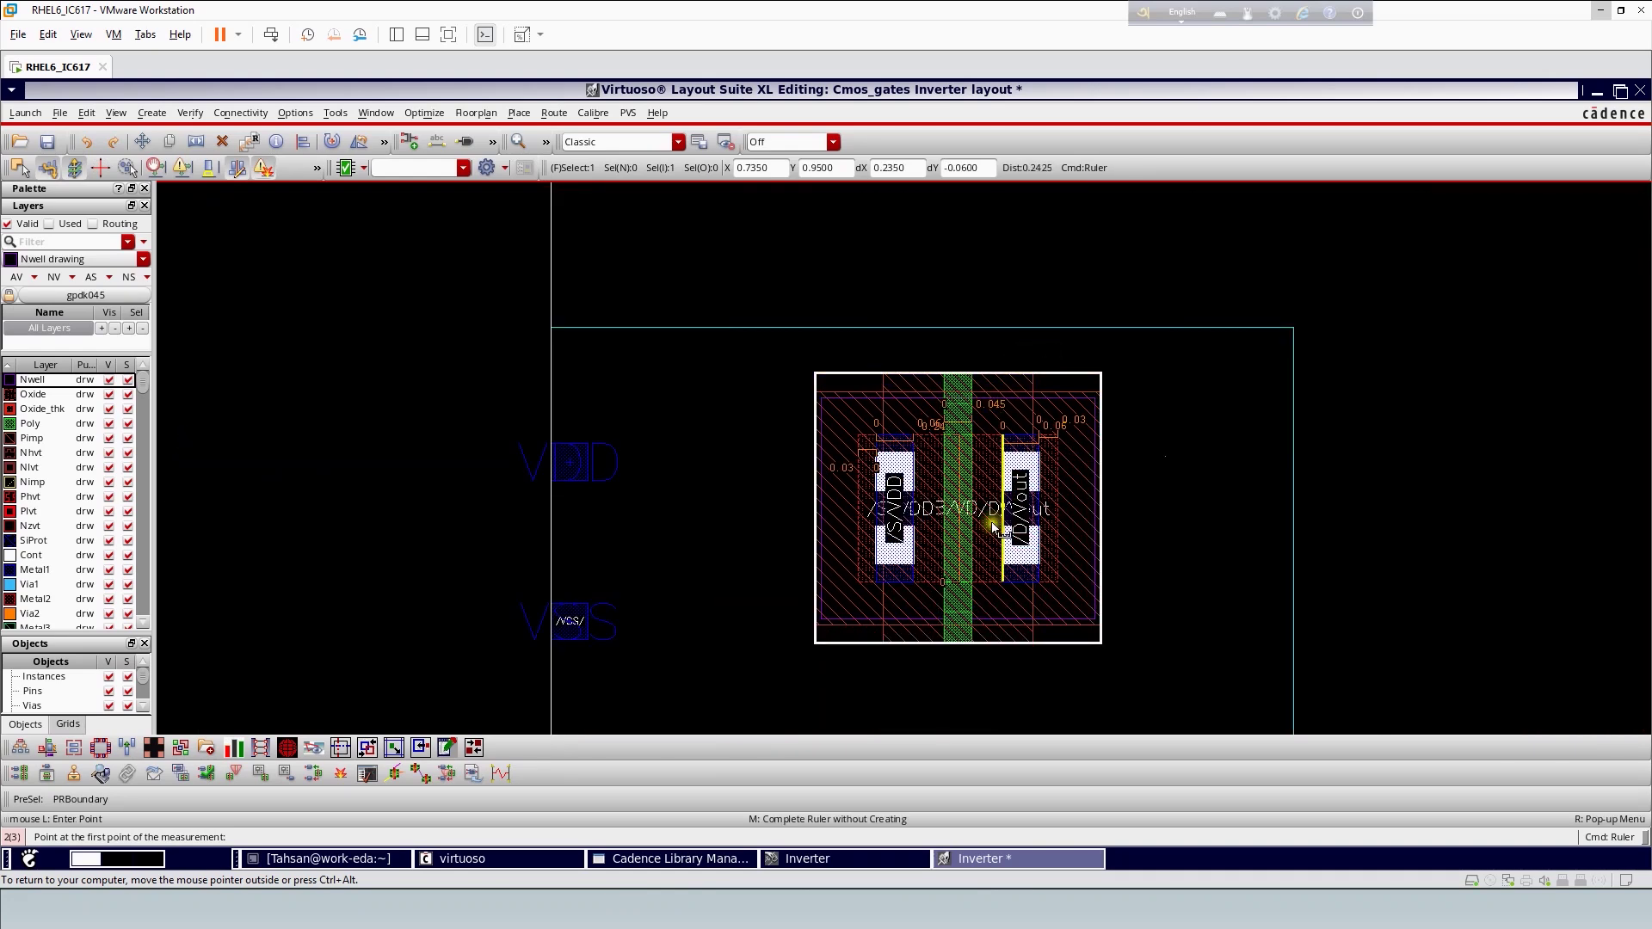
{"action": "scroll", "coordinate": [959, 641], "scroll_direction": "up", "scroll_amount": 1}
{"action": "scroll", "coordinate": [1142, 332], "scroll_direction": "down", "scroll_amount": 1}
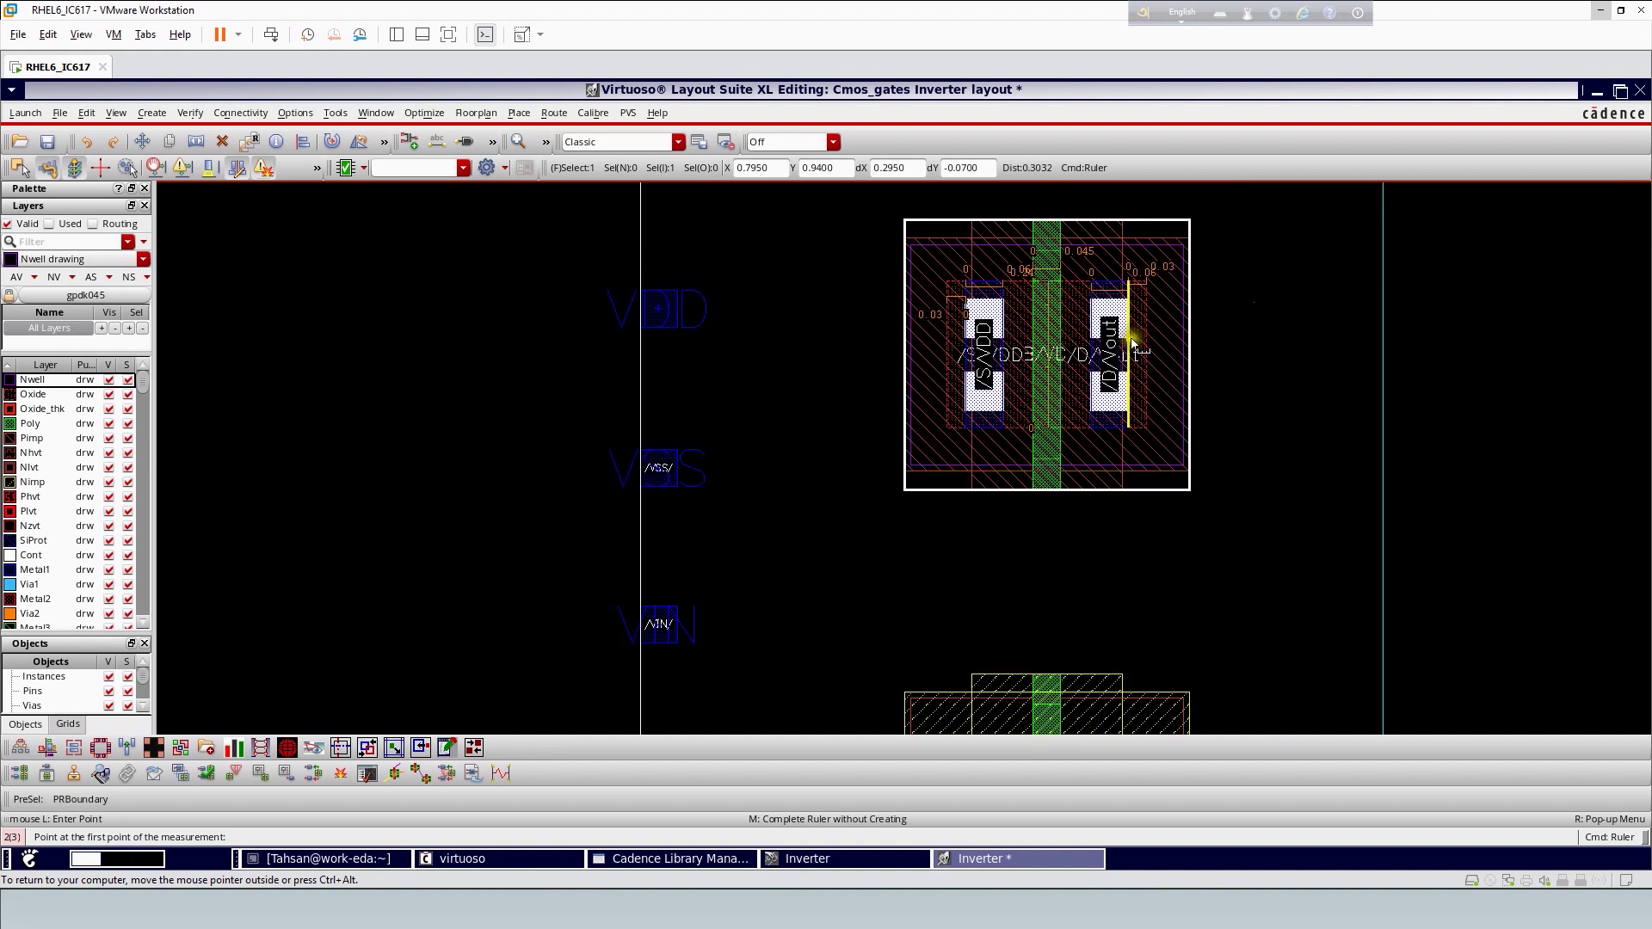
{"action": "scroll", "coordinate": [813, 403], "scroll_direction": "down", "scroll_amount": 1}
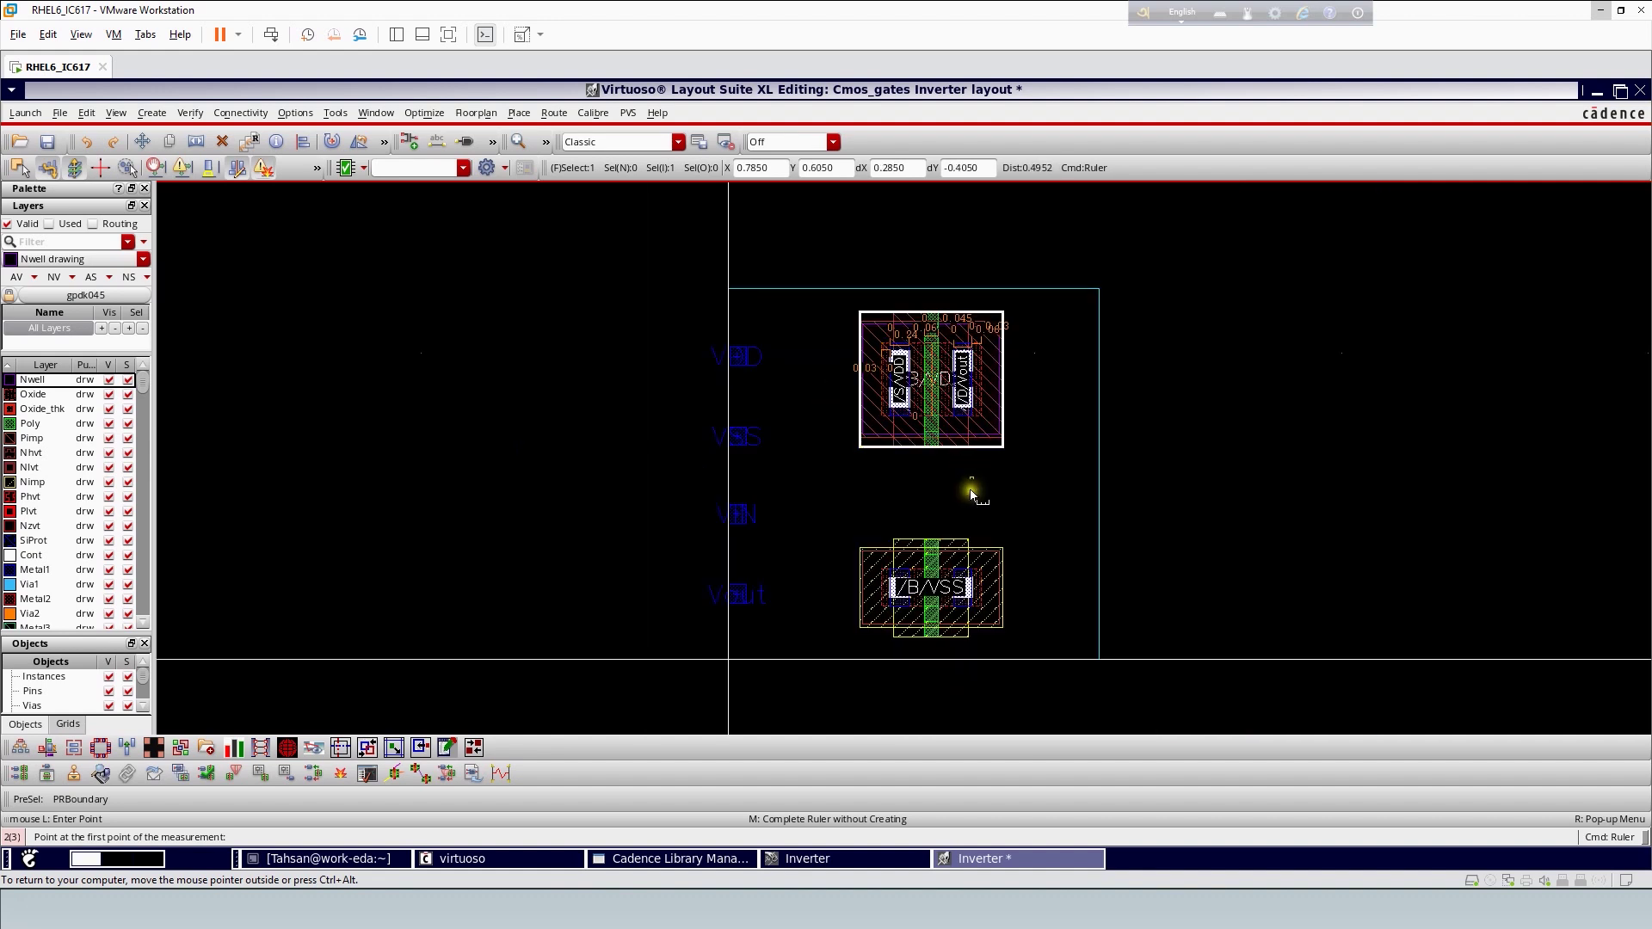
{"action": "left_click", "coordinate": [816, 858]}
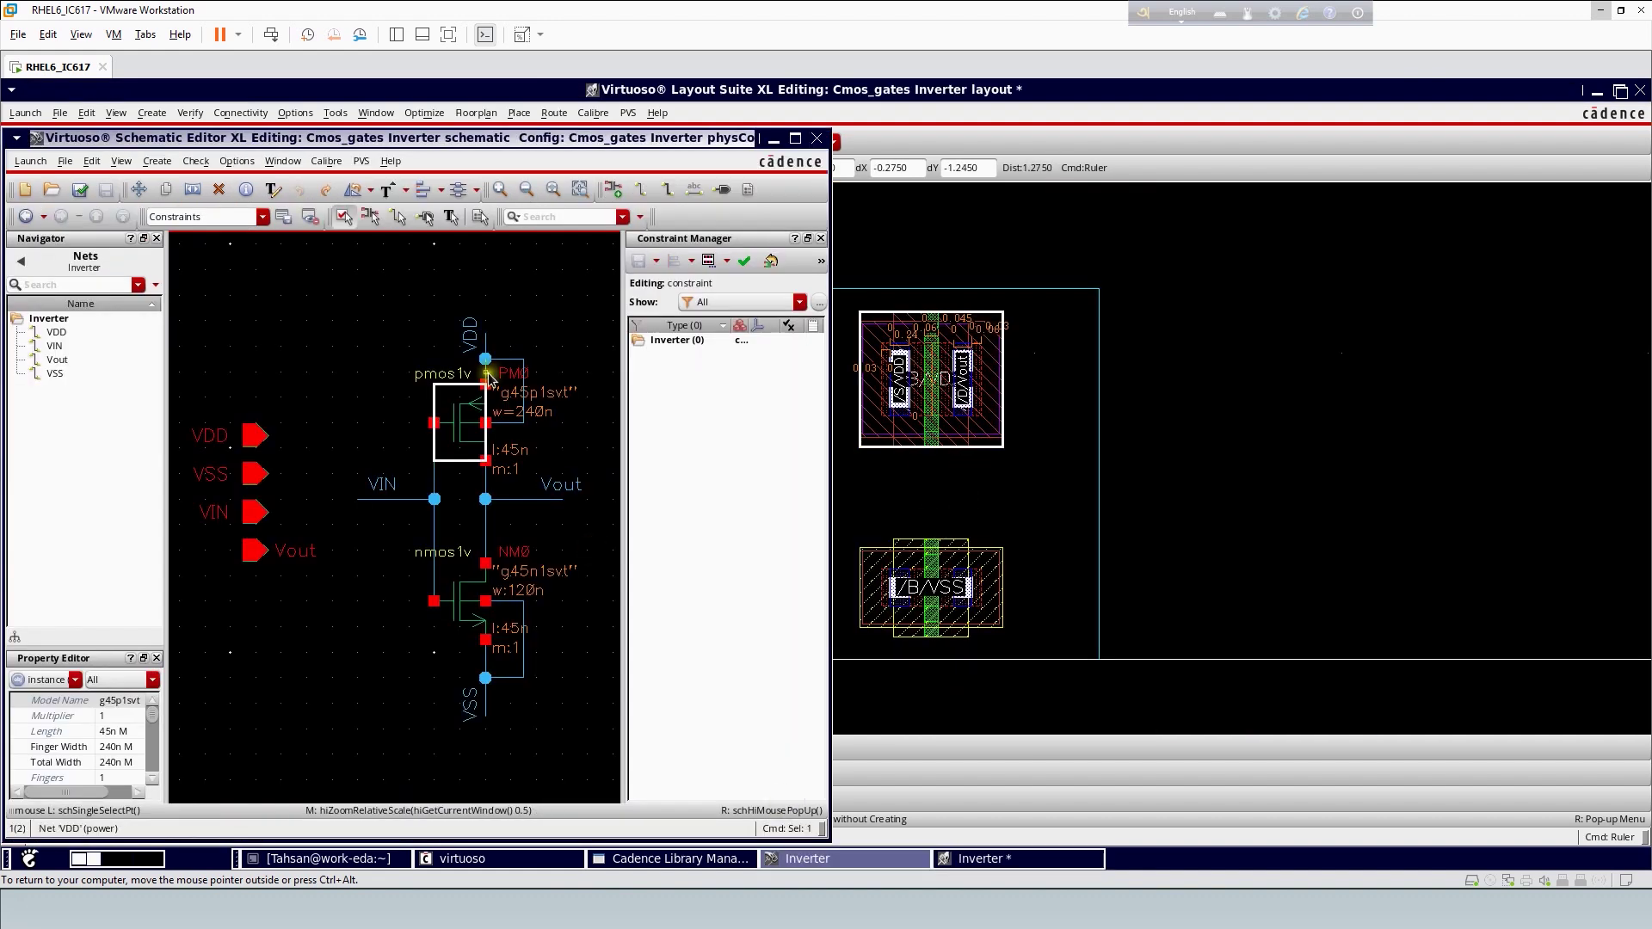
{"action": "left_click", "coordinate": [796, 138]}
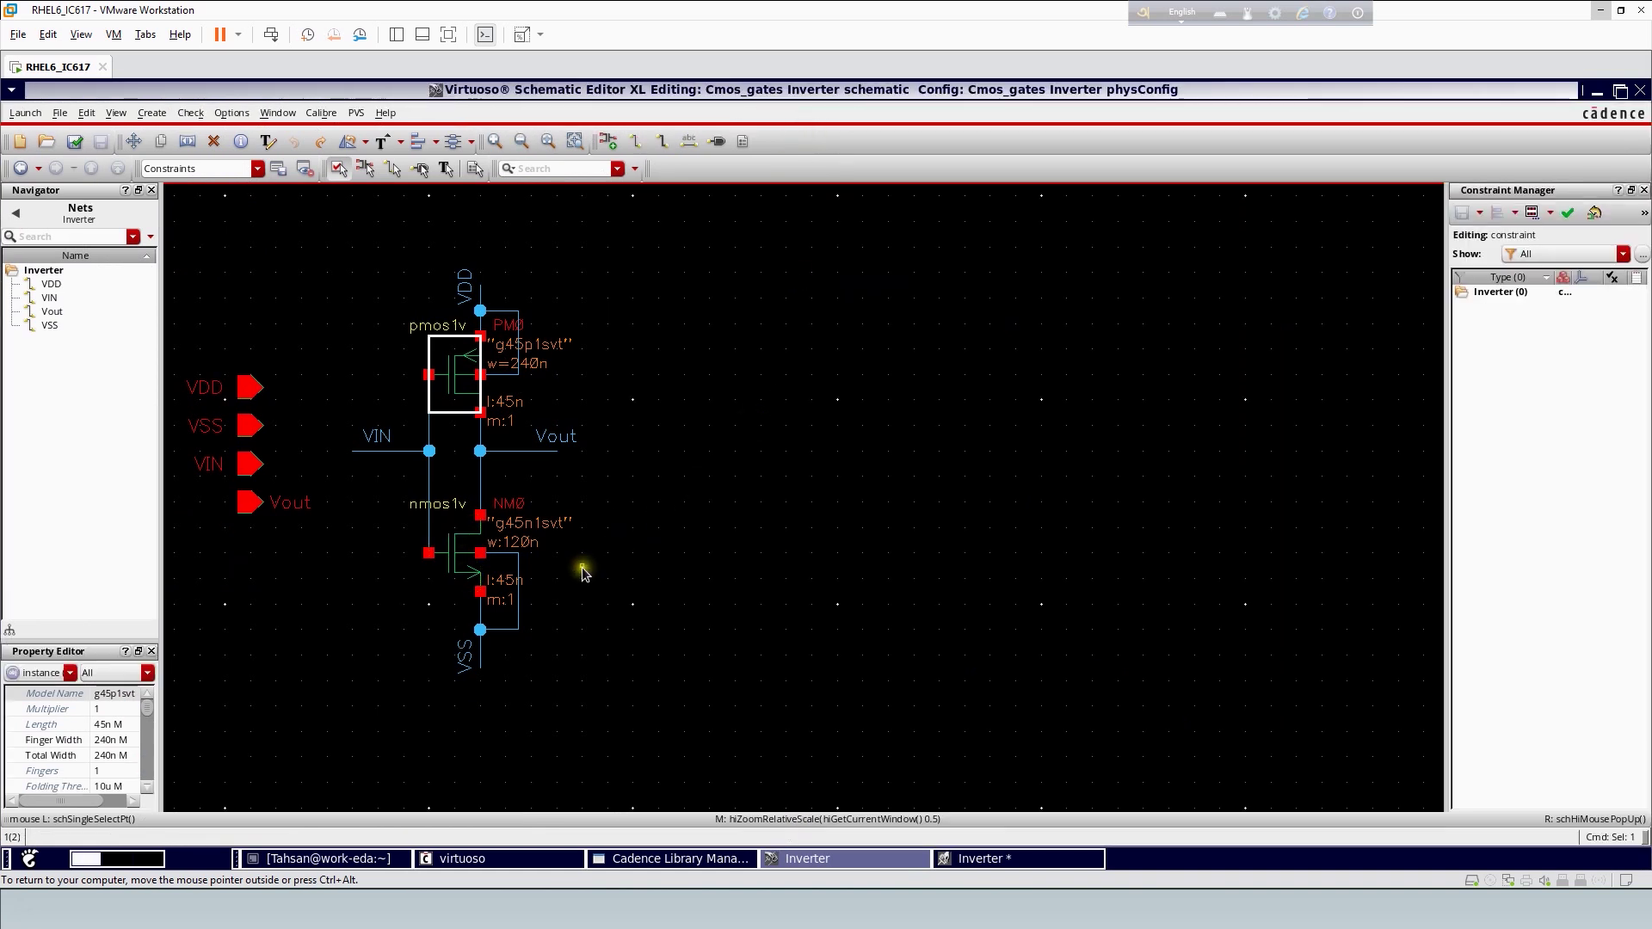
Compare the NMOS width and length given in the Inverter schematic with the NMOS device in the layout
{"action": "key", "text": "f"}
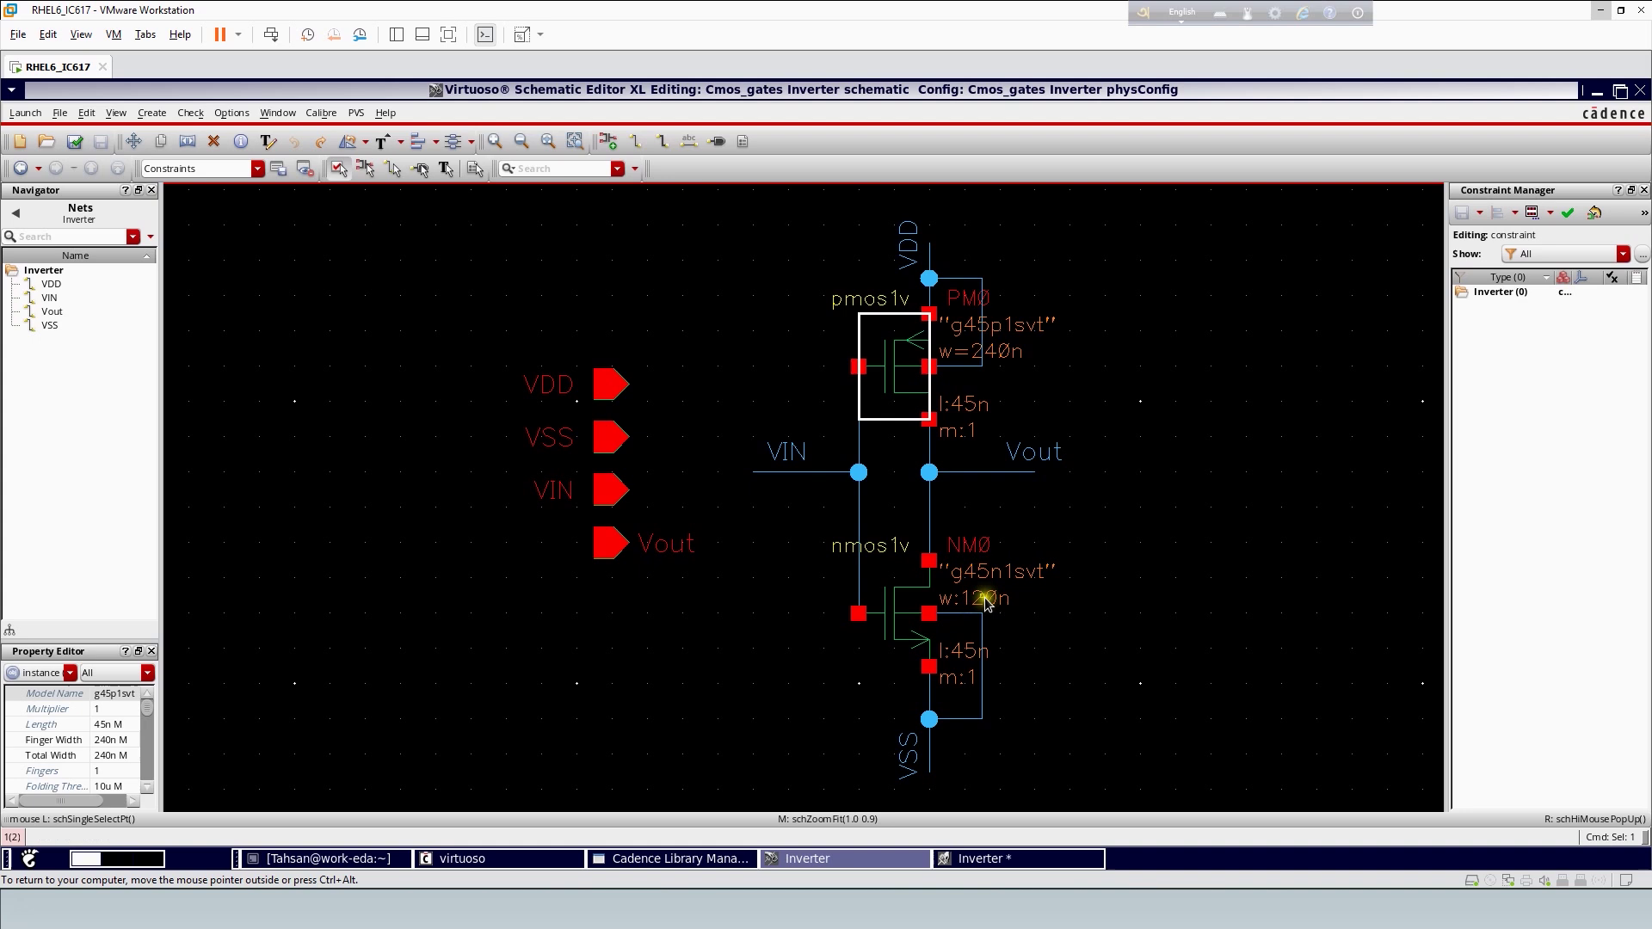
{"action": "left_click", "coordinate": [947, 636]}
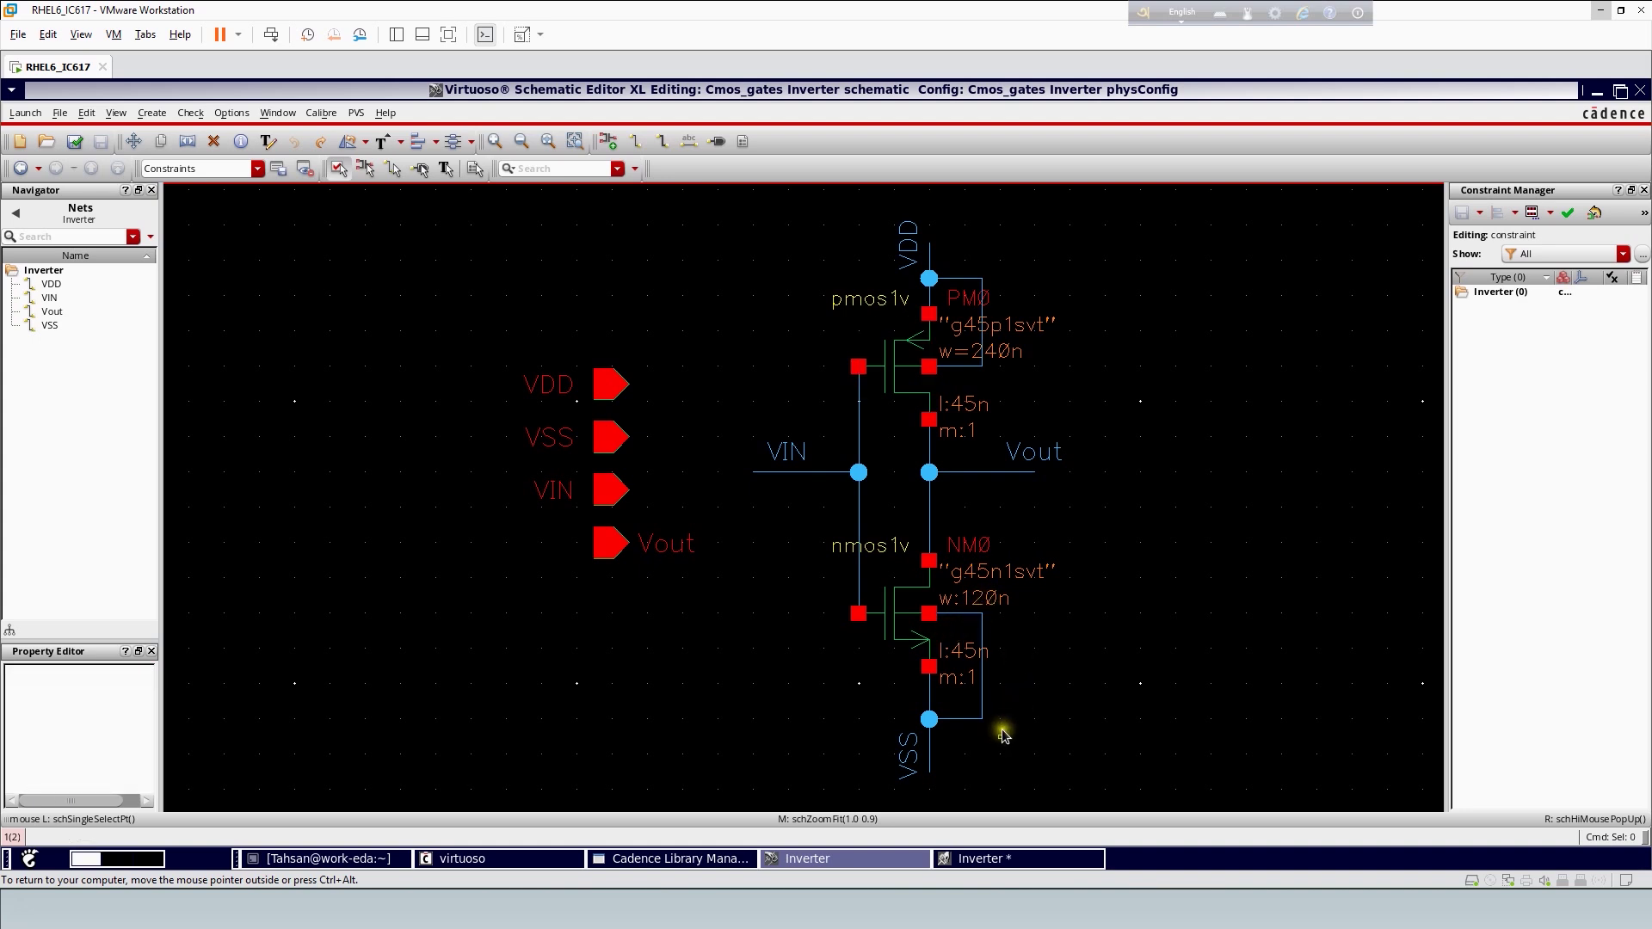
{"action": "left_click", "coordinate": [994, 857]}
{"action": "scroll", "coordinate": [951, 627], "scroll_direction": "up", "scroll_amount": 4}
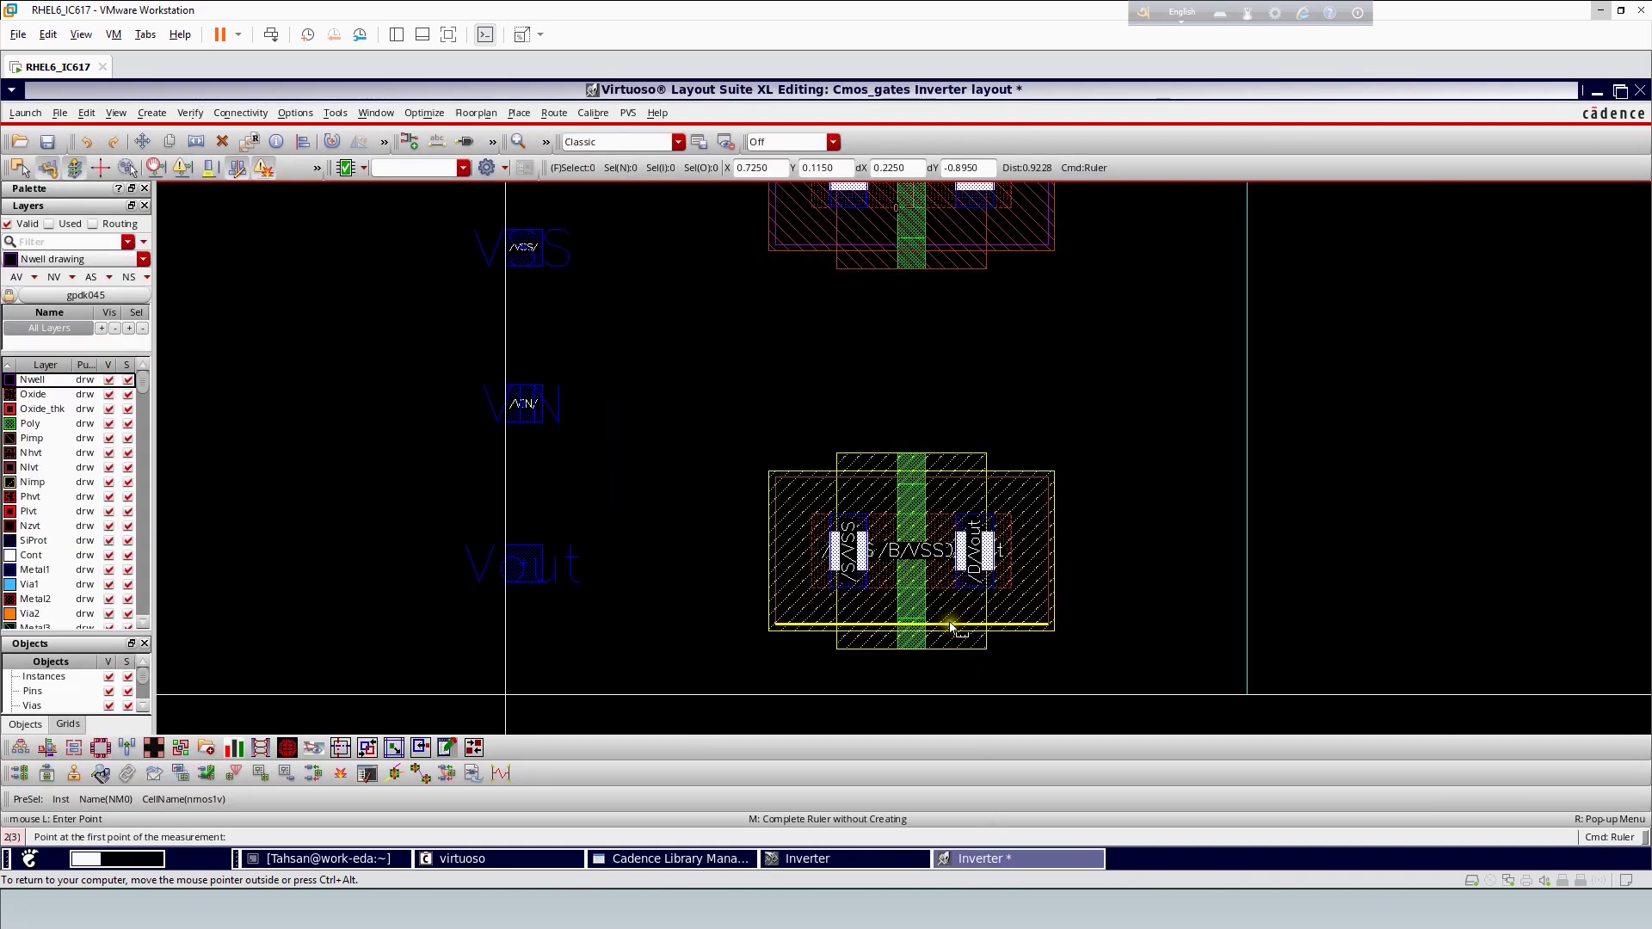
{"action": "scroll", "coordinate": [869, 553], "scroll_direction": "up", "scroll_amount": 3}
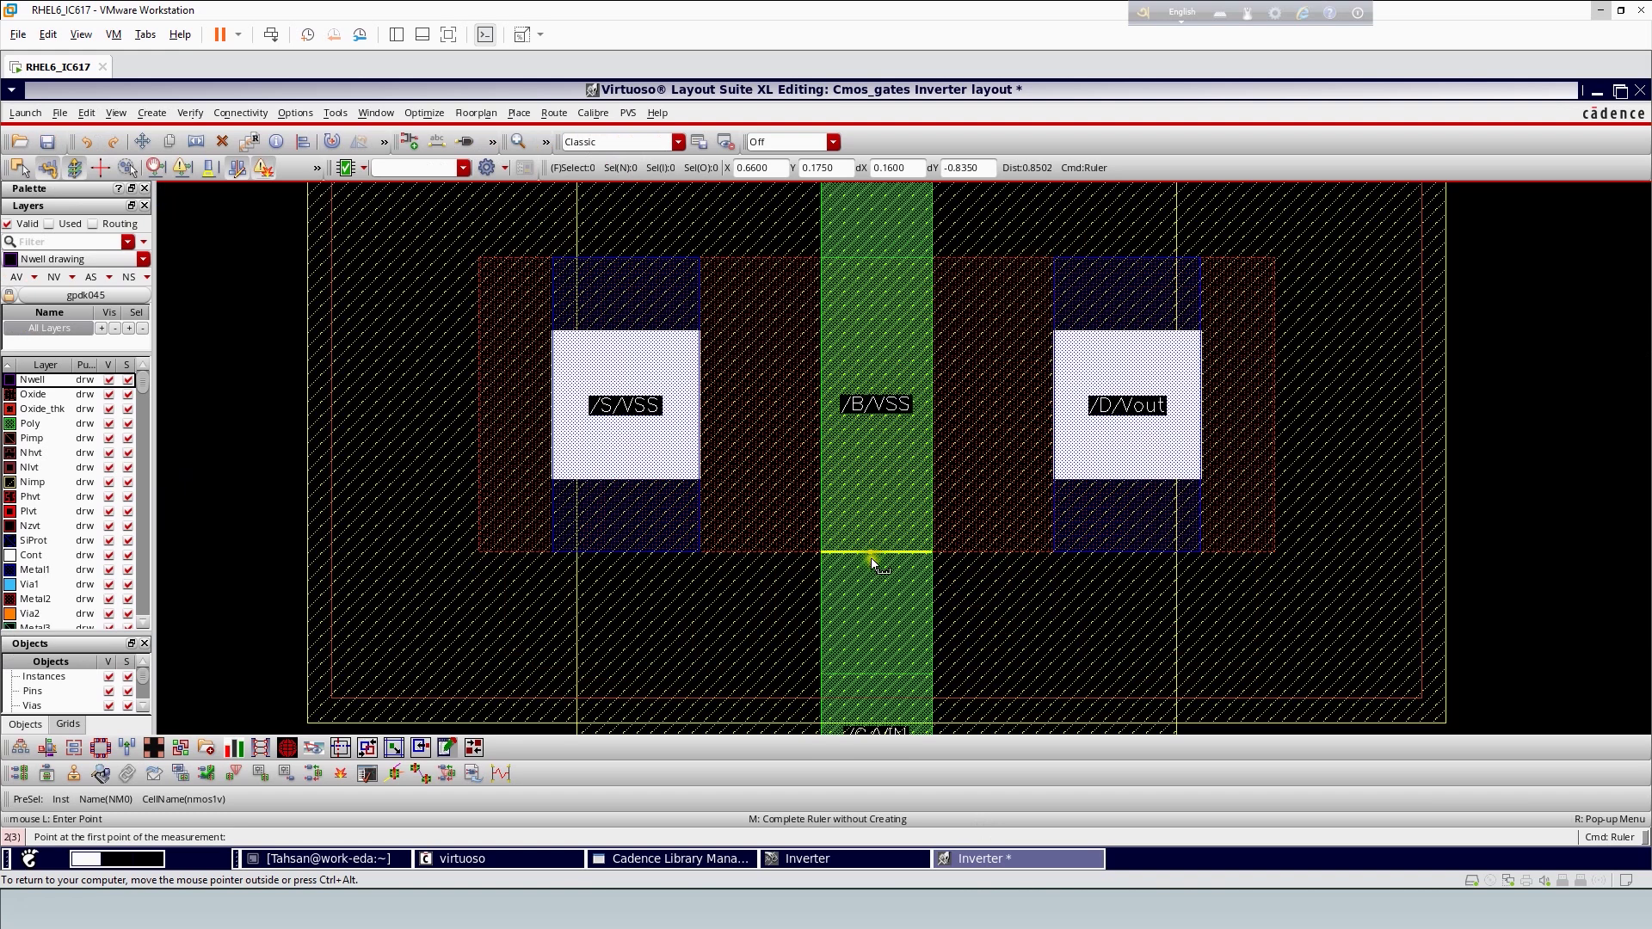
{"action": "scroll", "coordinate": [884, 600], "scroll_direction": "down", "scroll_amount": 3}
{"action": "left_click", "coordinate": [805, 858]}
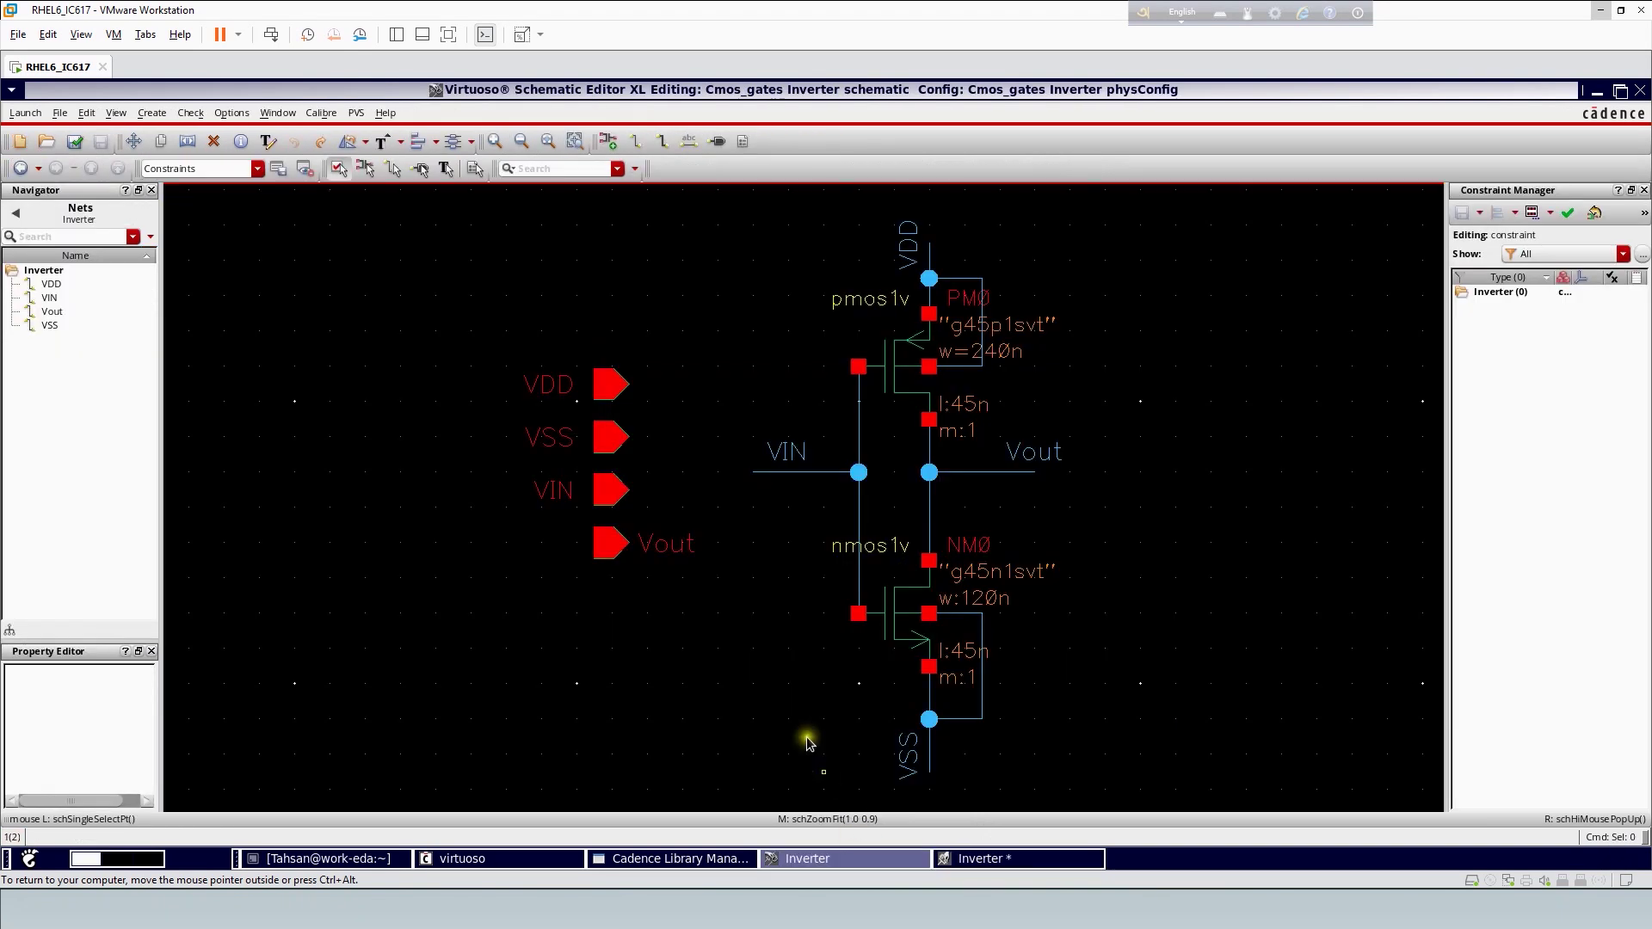
{"action": "scroll", "coordinate": [989, 559], "scroll_direction": "up", "scroll_amount": 3}
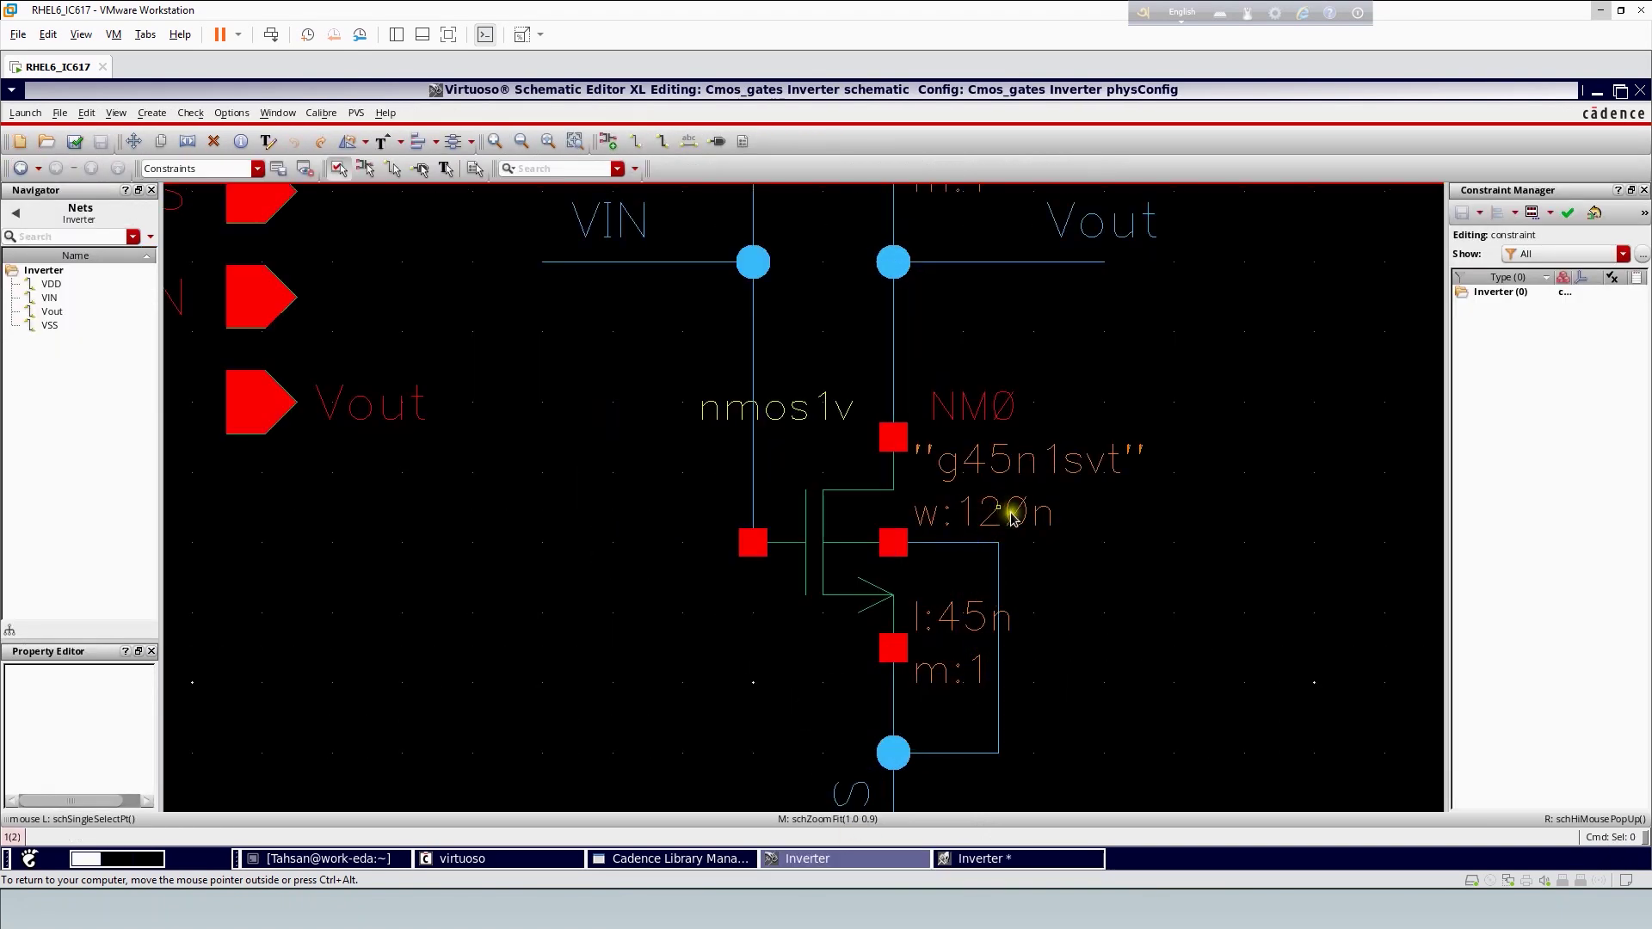
{"action": "left_click", "coordinate": [1020, 858]}
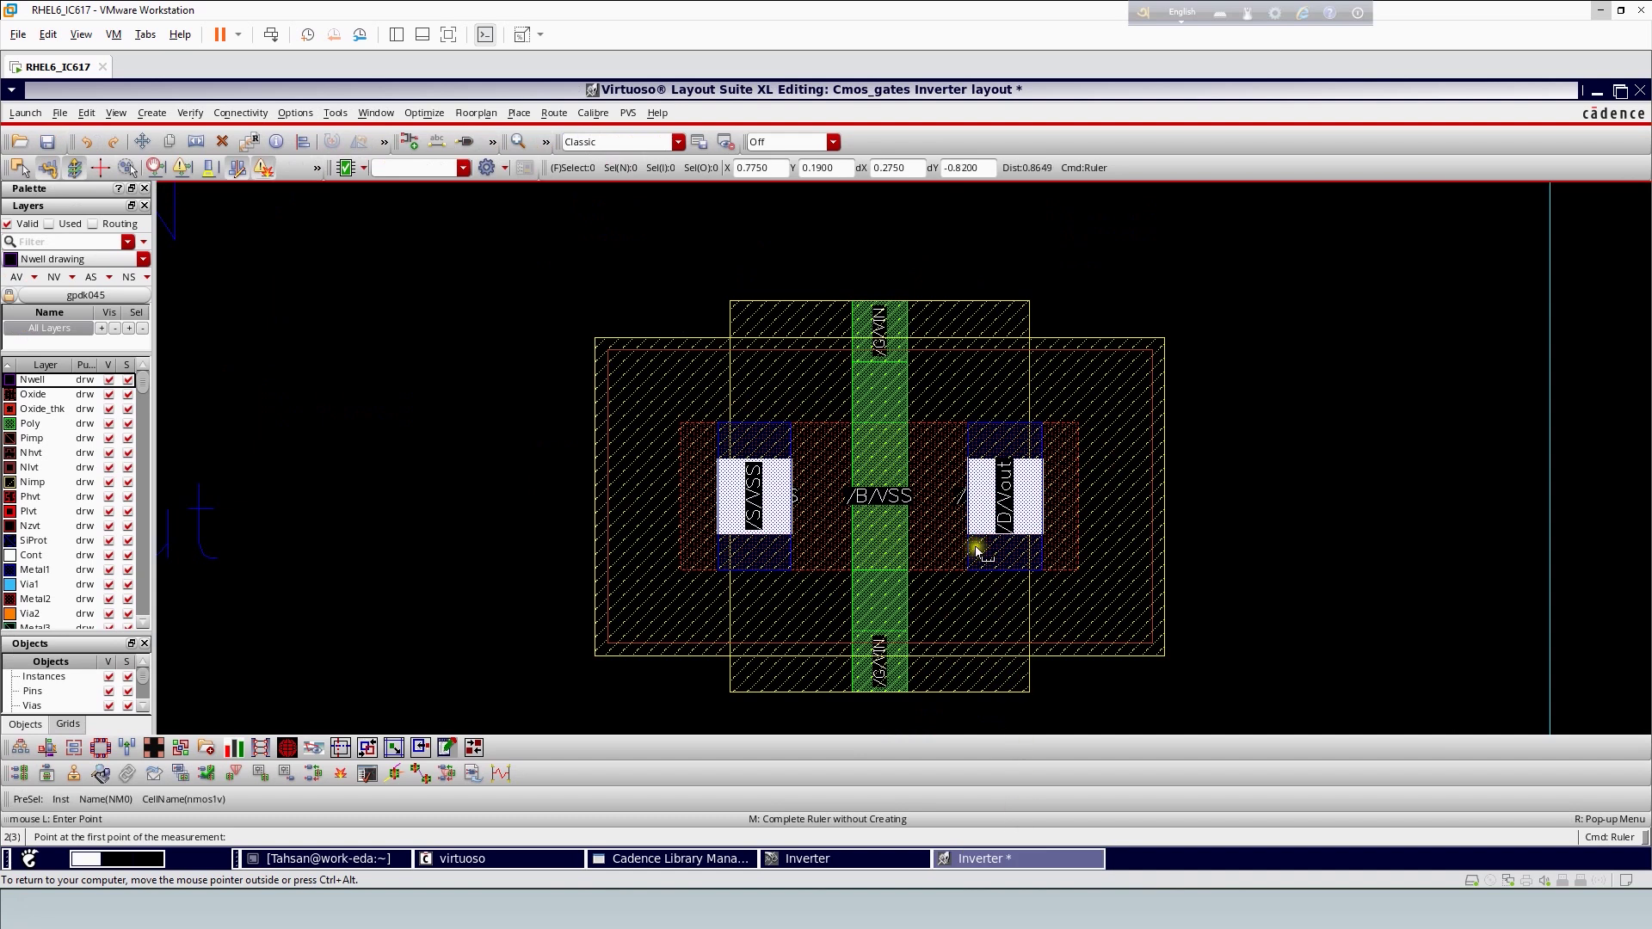
Measure the NMOS active area's height along the gate and the width of the poly gate with the ruler
{"action": "left_click", "coordinate": [871, 576]}
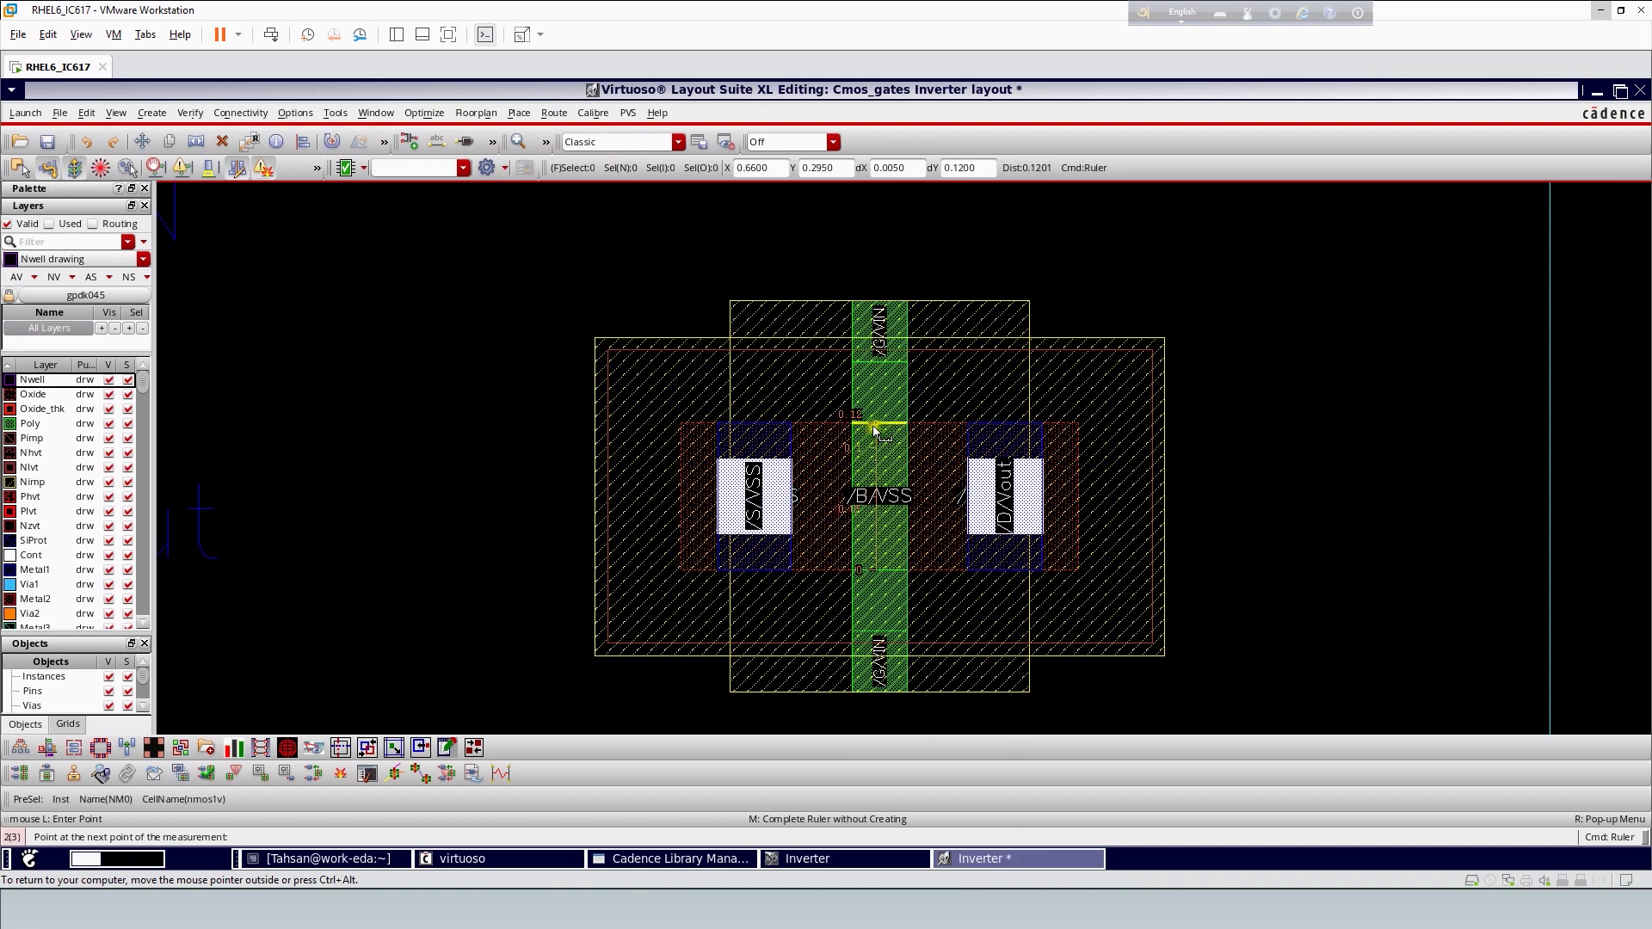
{"action": "left_click", "coordinate": [848, 437]}
{"action": "scroll", "coordinate": [881, 380], "scroll_direction": "up", "scroll_amount": 3, "text": "ctrl"}
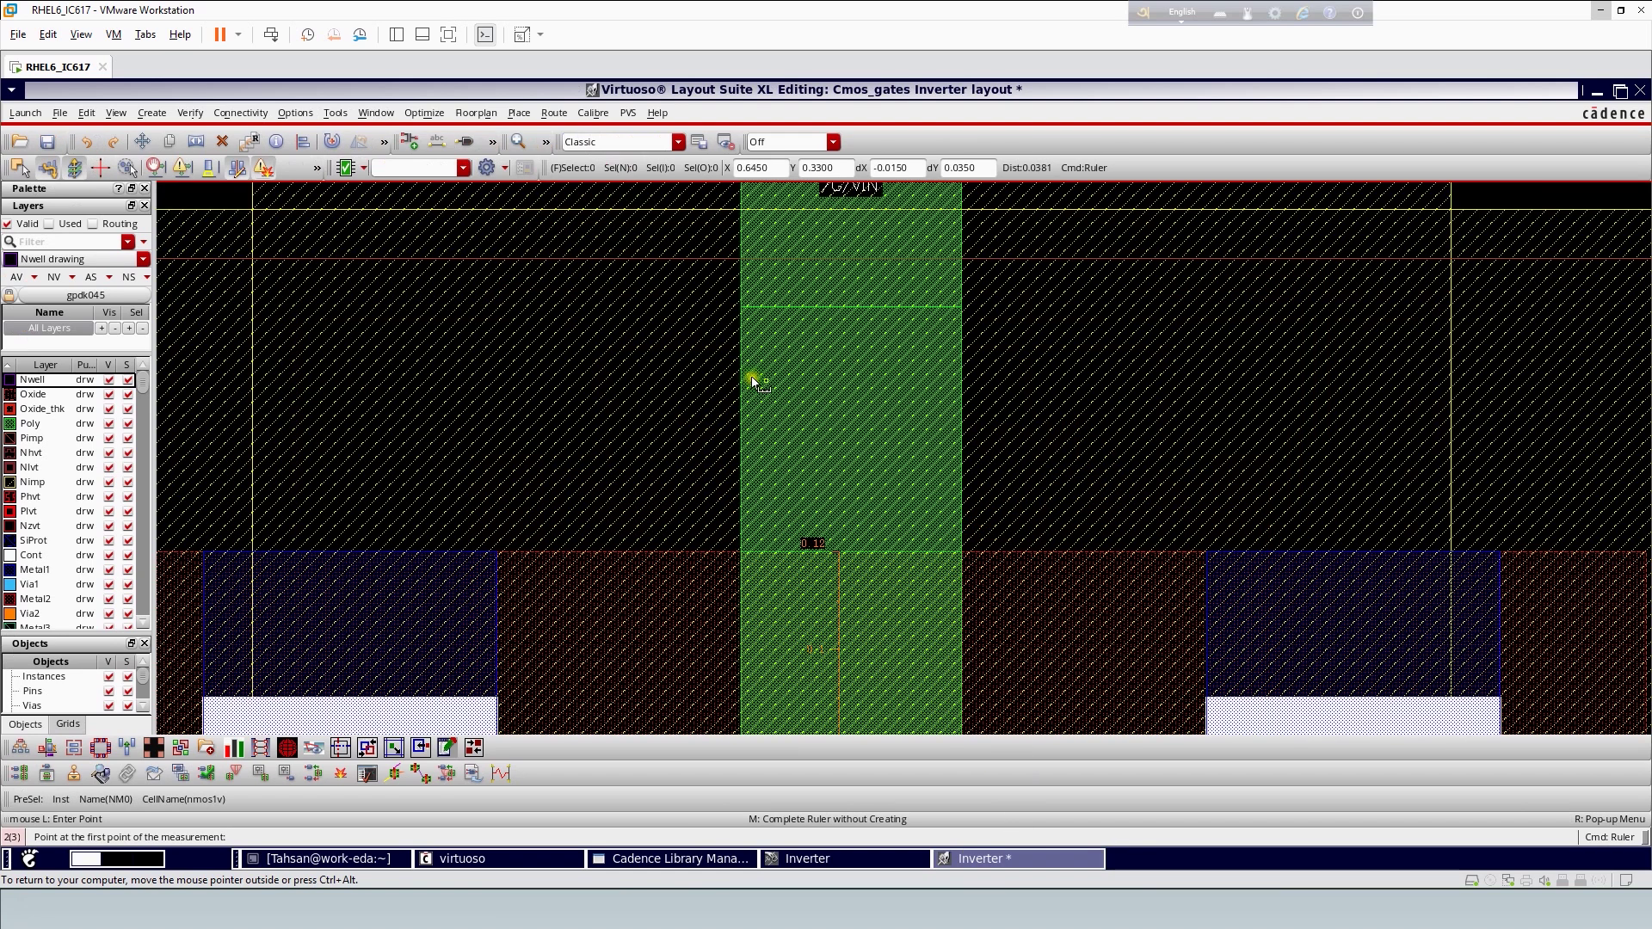
{"action": "left_click", "coordinate": [744, 381]}
{"action": "left_click", "coordinate": [962, 380]}
Draw rulers about 0.585 long between the two devices and about 0.4 and 0.455 long beside the PMOS, and clear all rulers
{"action": "key", "text": "f"}
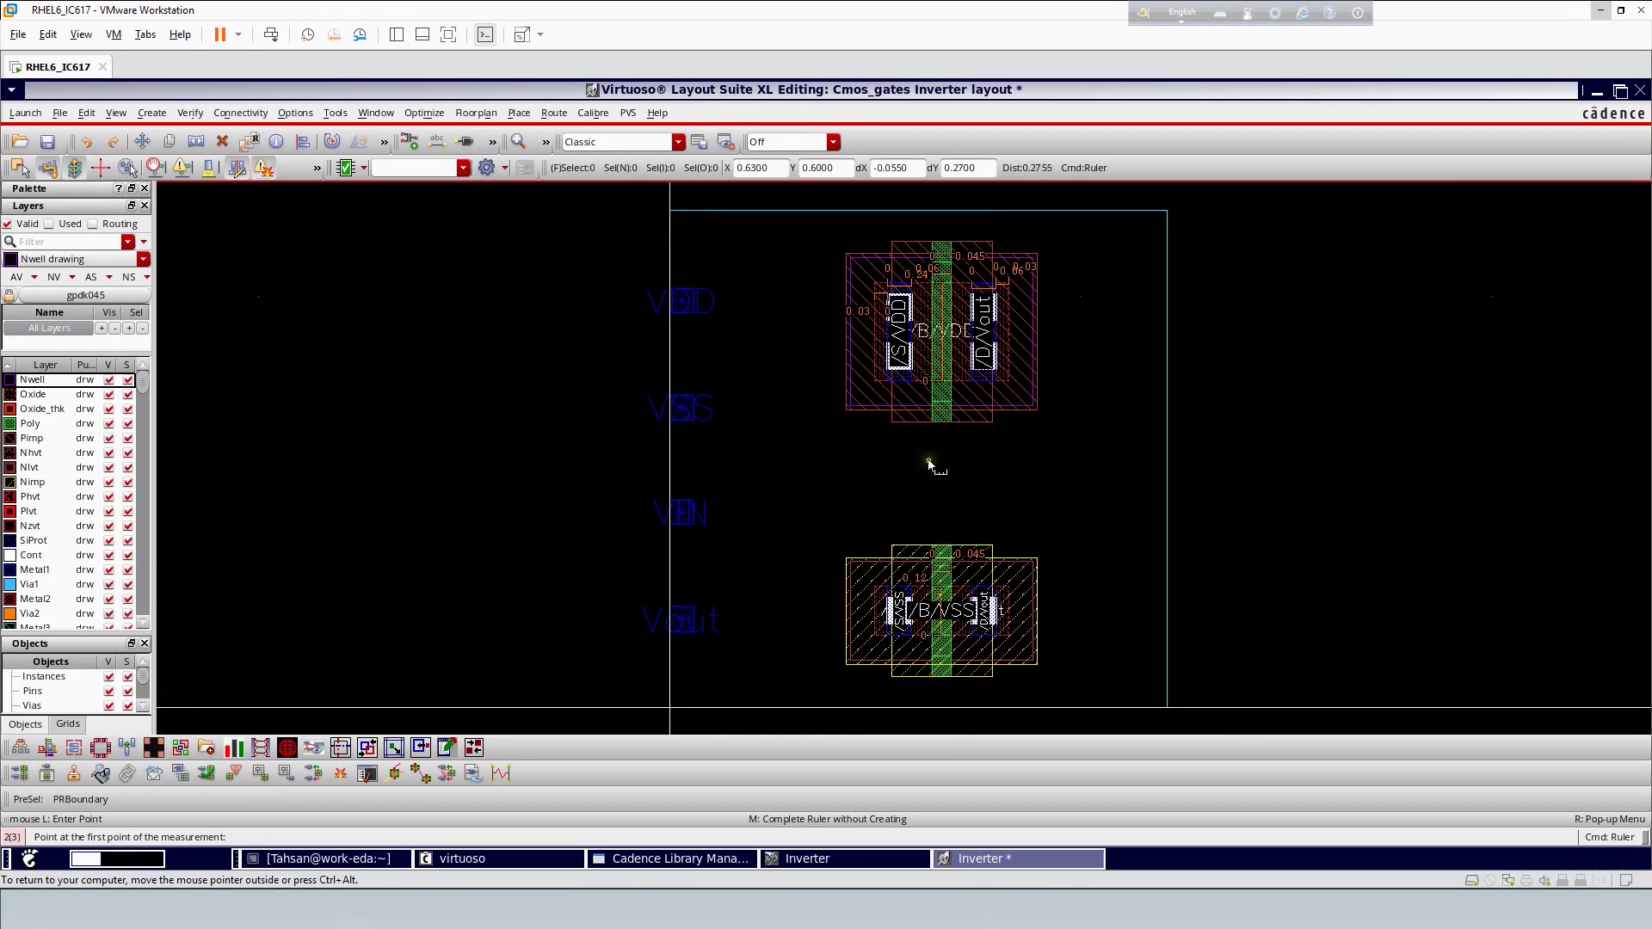
{"action": "left_click", "coordinate": [830, 471]}
{"action": "left_click", "coordinate": [1069, 471]}
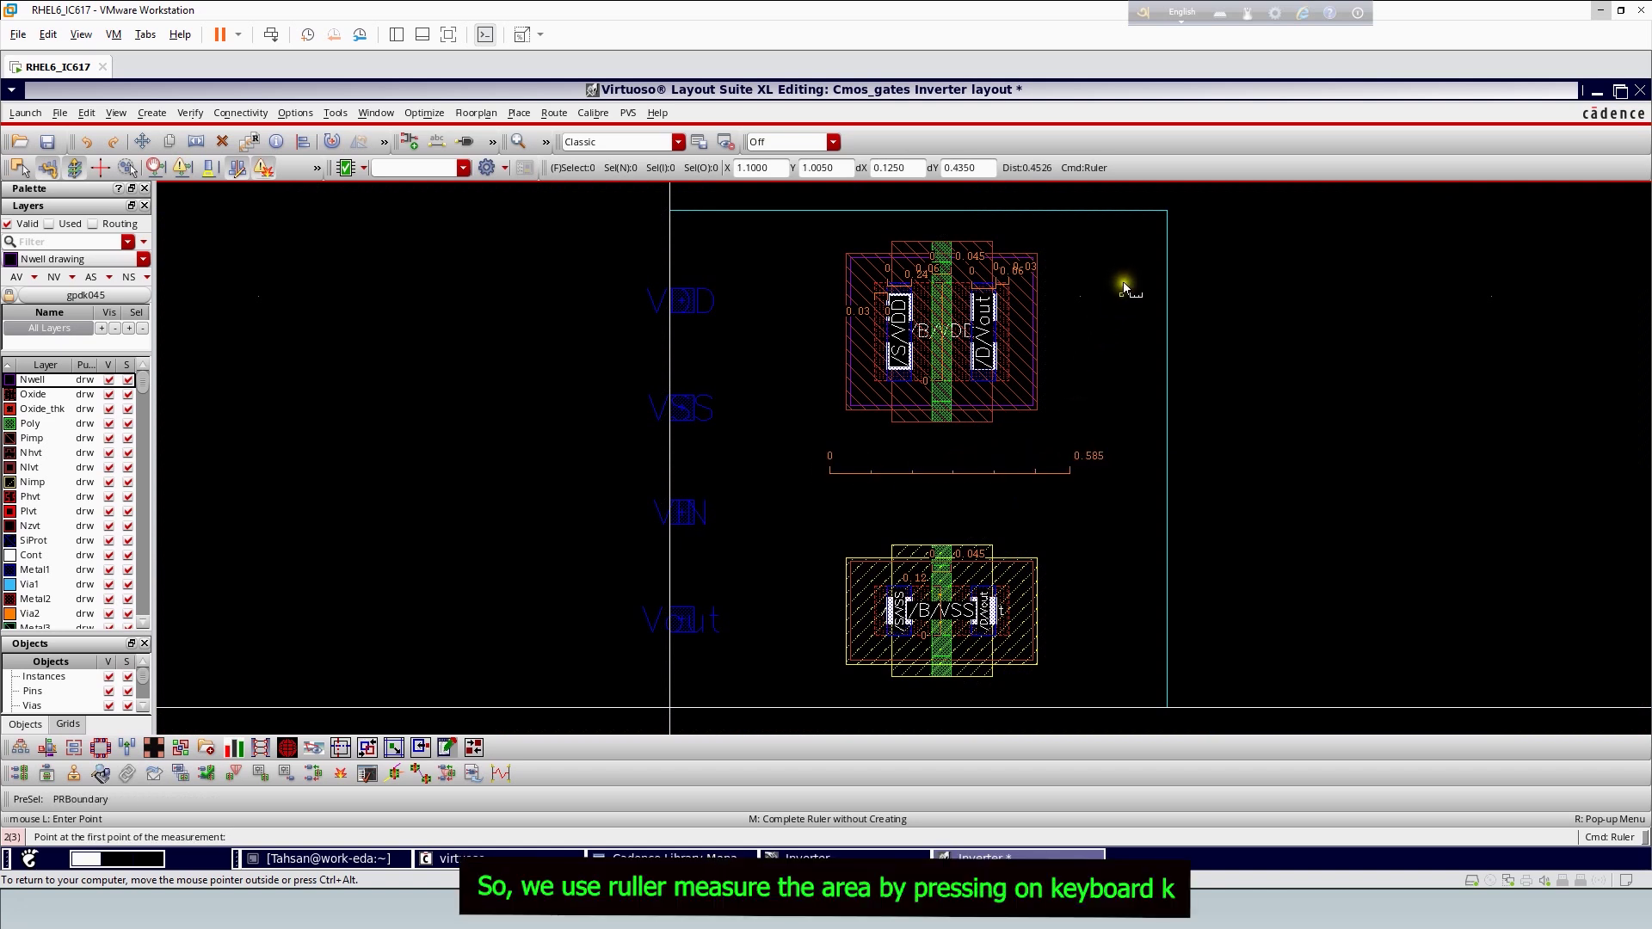
{"action": "left_click", "coordinate": [1068, 252]}
{"action": "left_click", "coordinate": [1069, 418]}
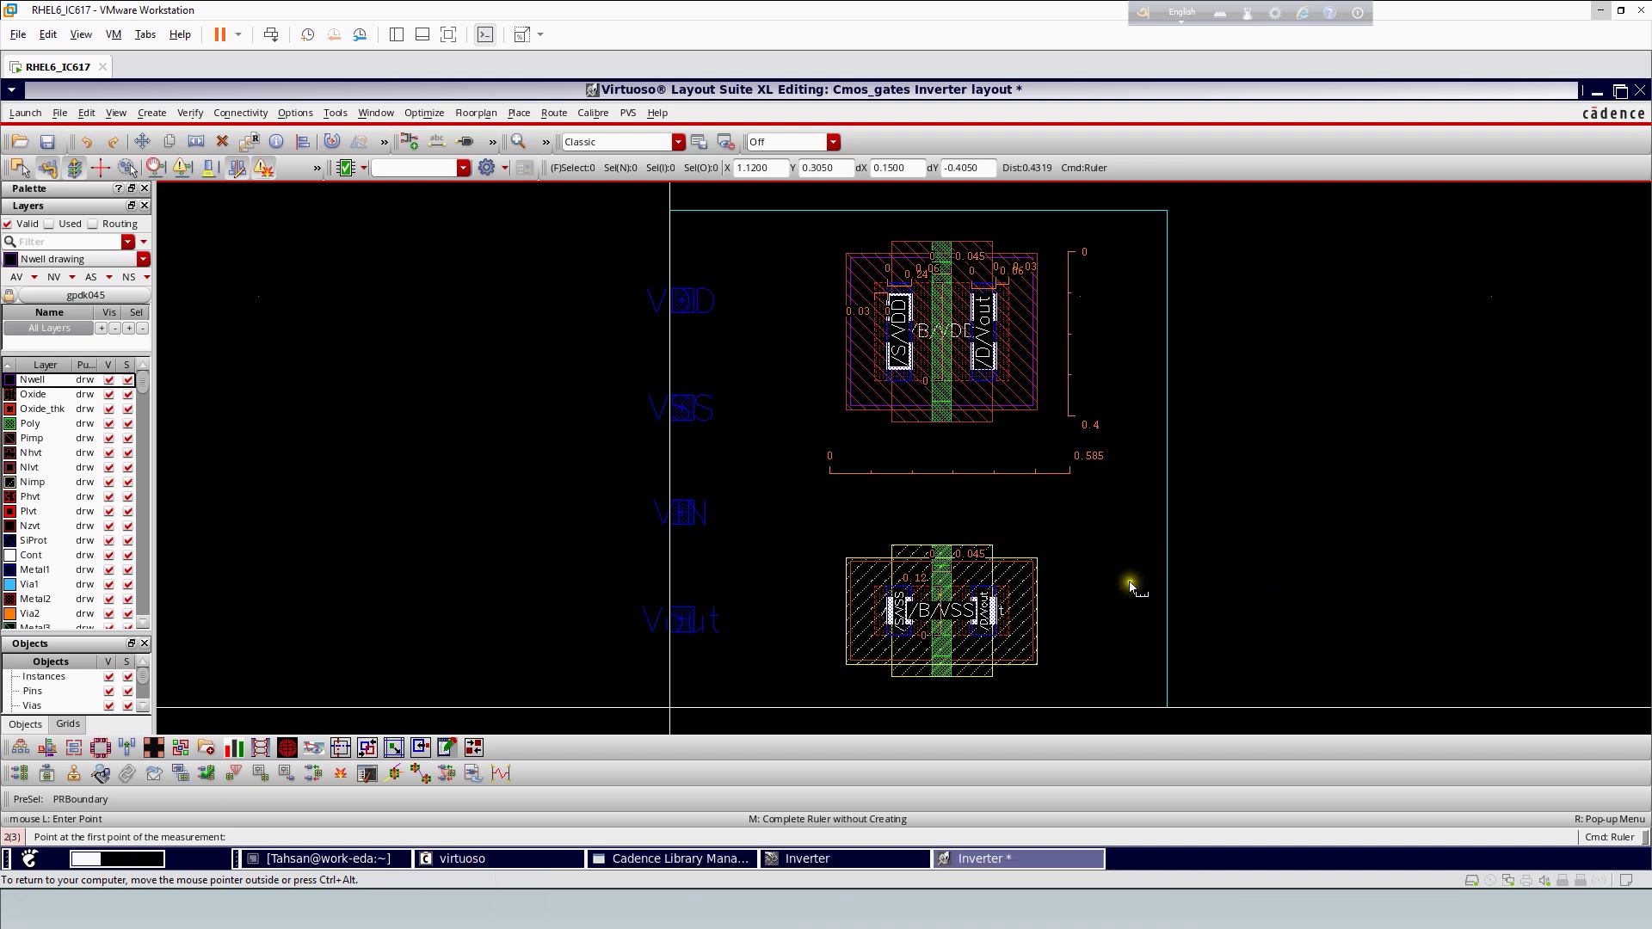
{"action": "left_click", "coordinate": [1105, 368]}
{"action": "left_click", "coordinate": [1292, 368]}
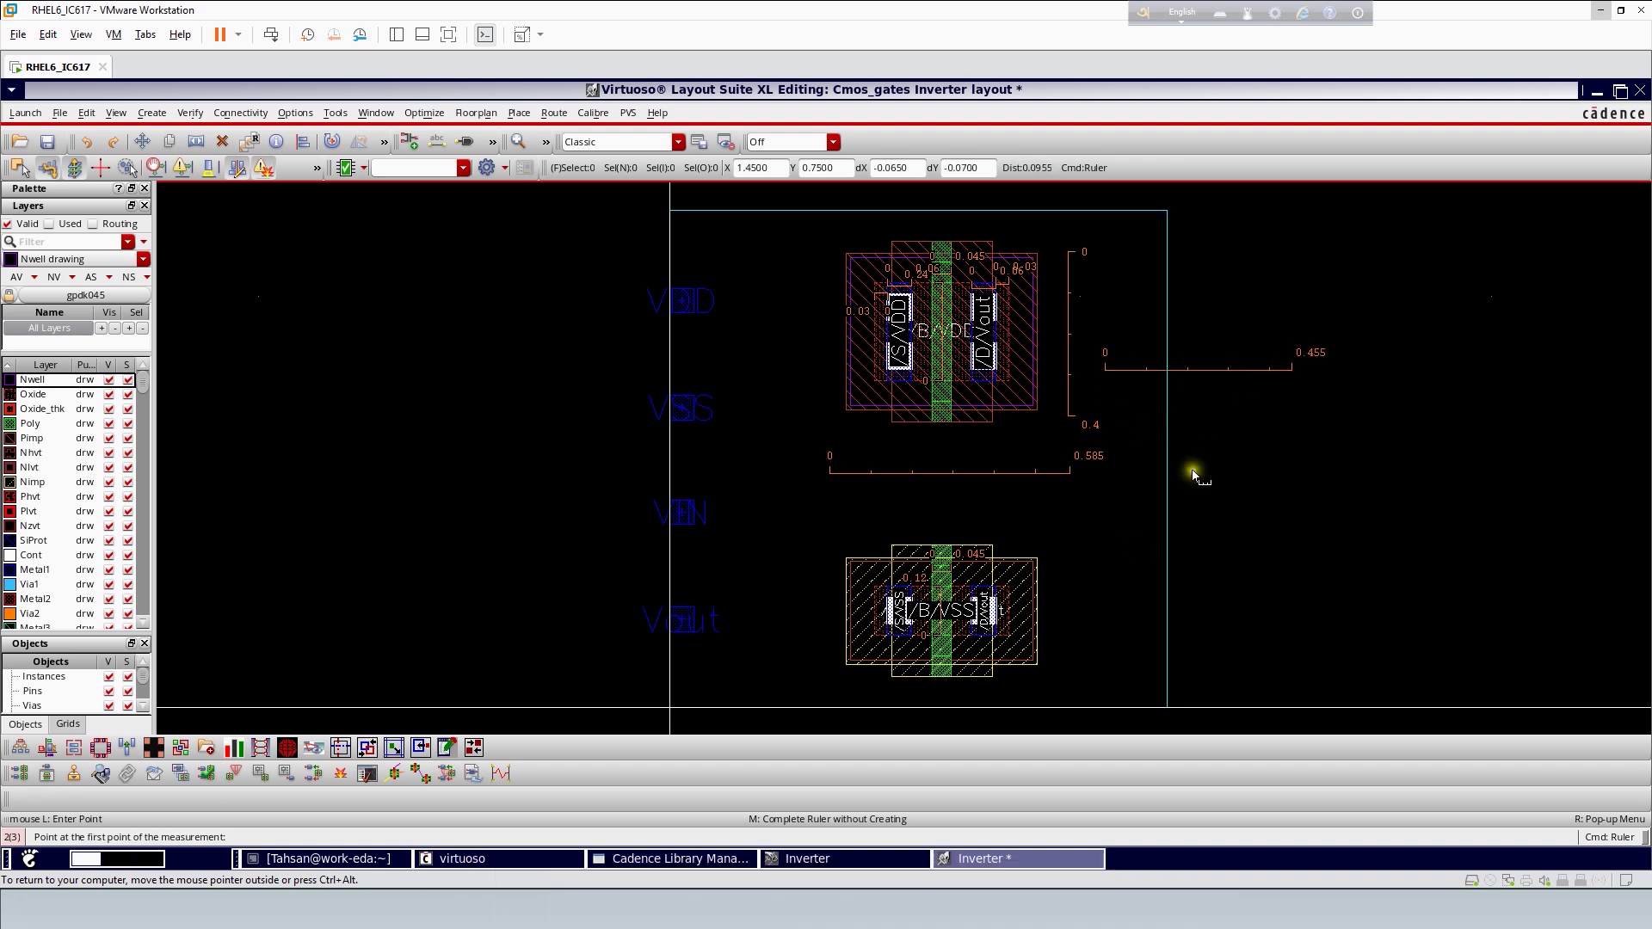
{"action": "key", "text": "shift+k"}
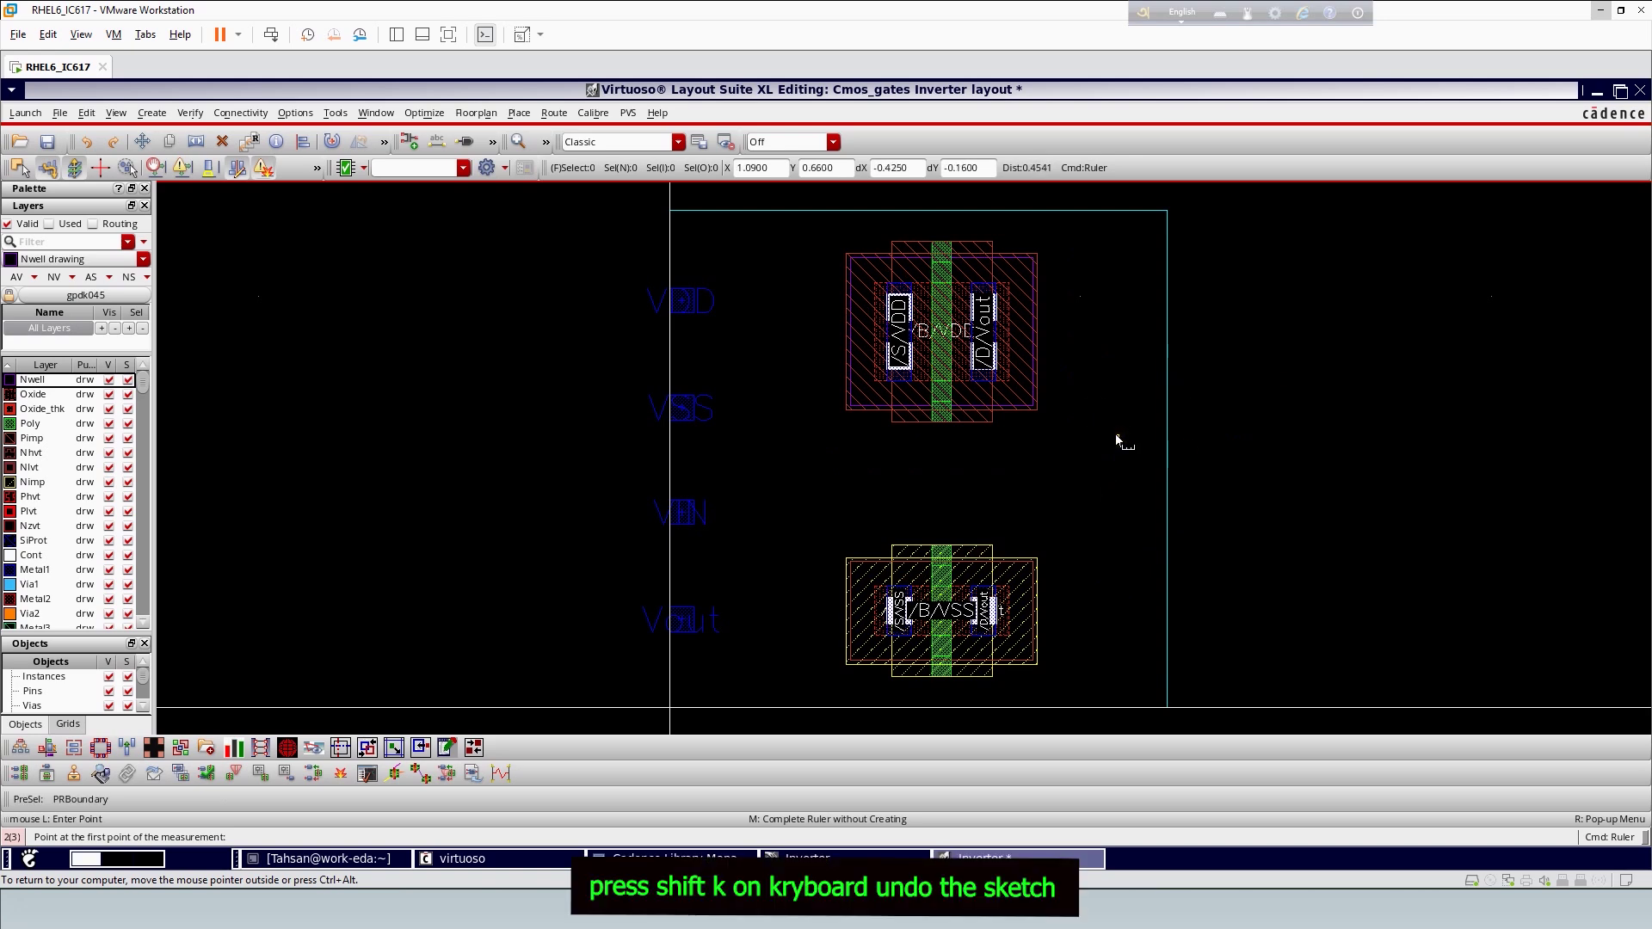
Draw a horizontal ruler about 0.15 long in the empty area below the PMOS and clear it
{"action": "scroll", "coordinate": [1003, 451], "scroll_direction": "up", "scroll_amount": 5, "text": "ctrl"}
{"action": "left_click", "coordinate": [638, 482]}
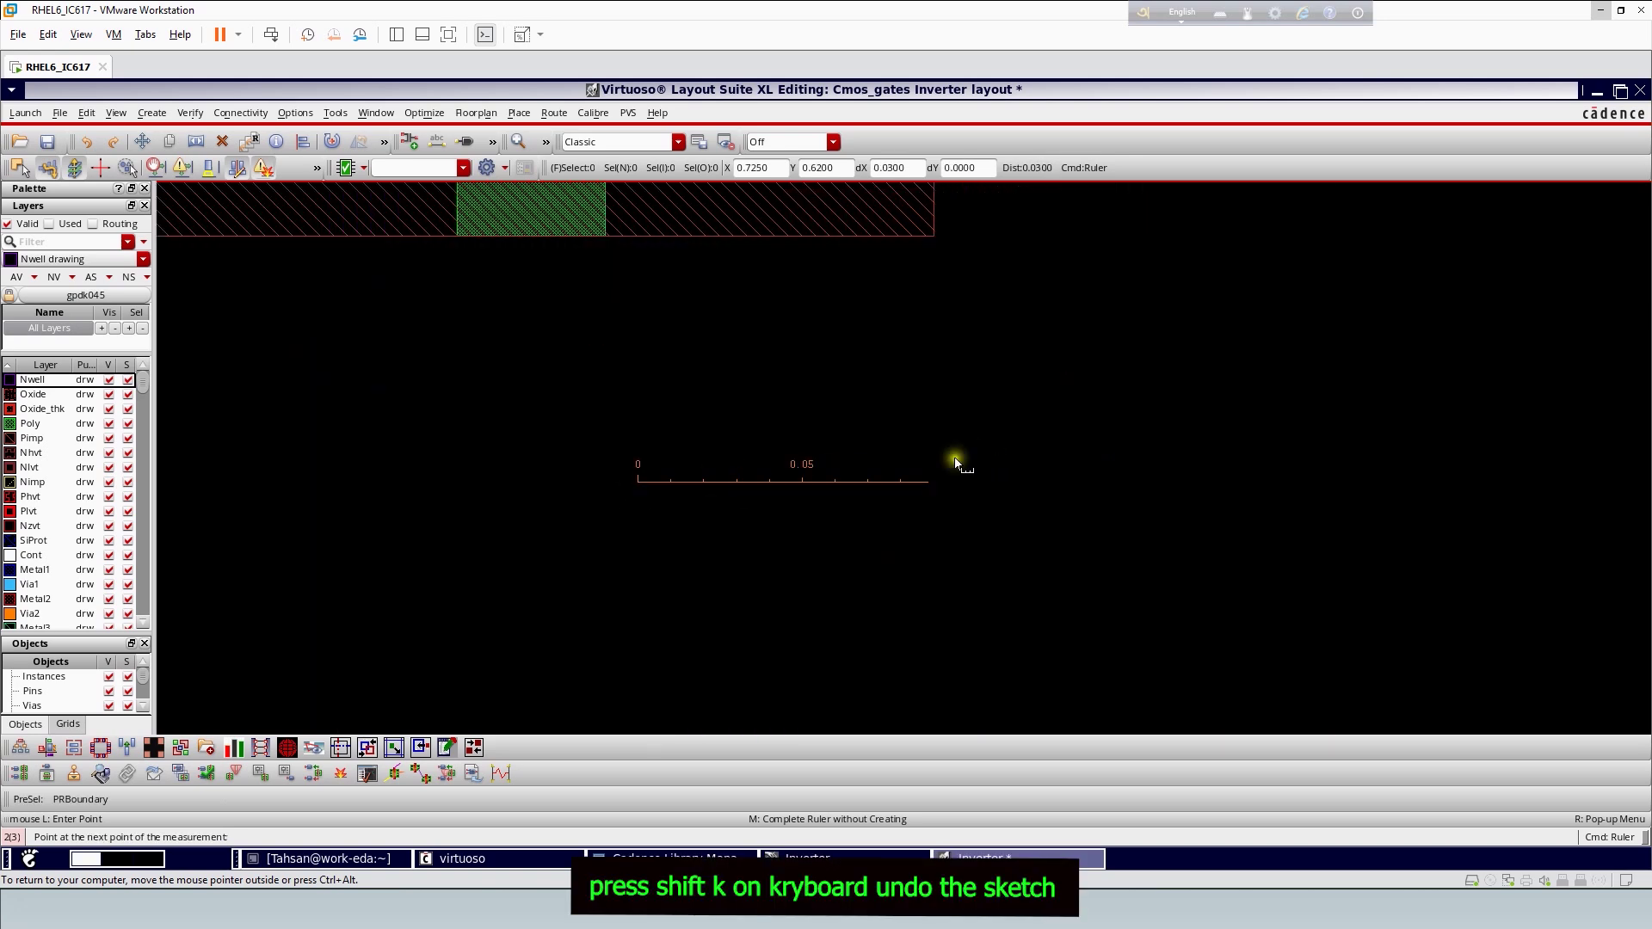
{"action": "left_click", "coordinate": [1131, 482]}
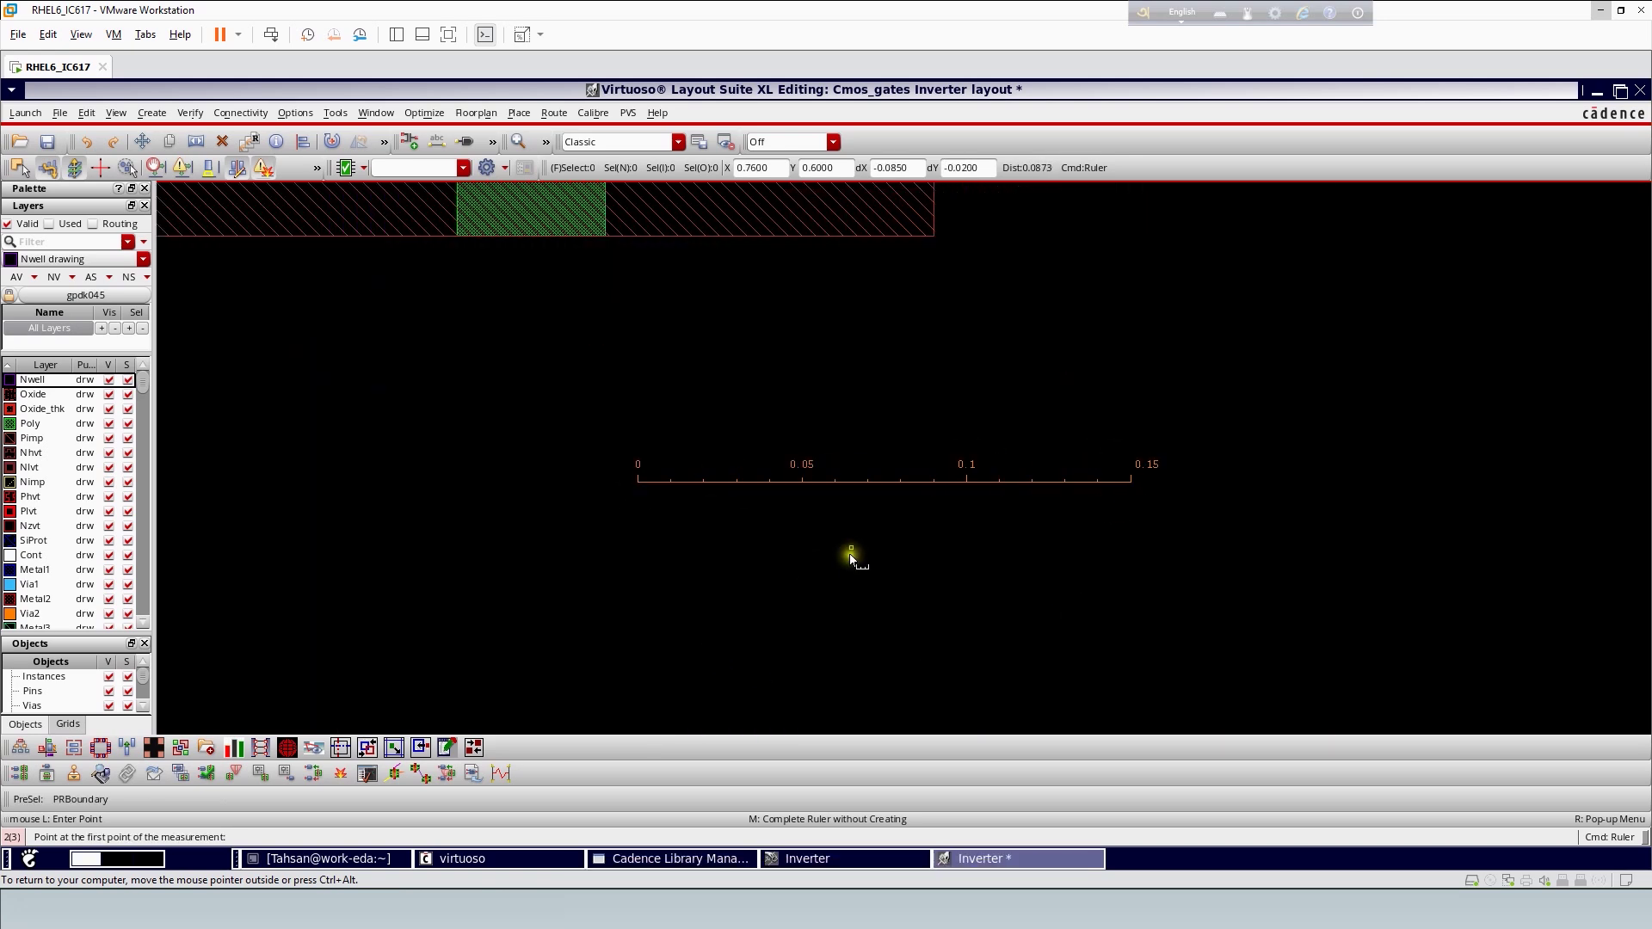
{"action": "key", "text": "shift+k"}
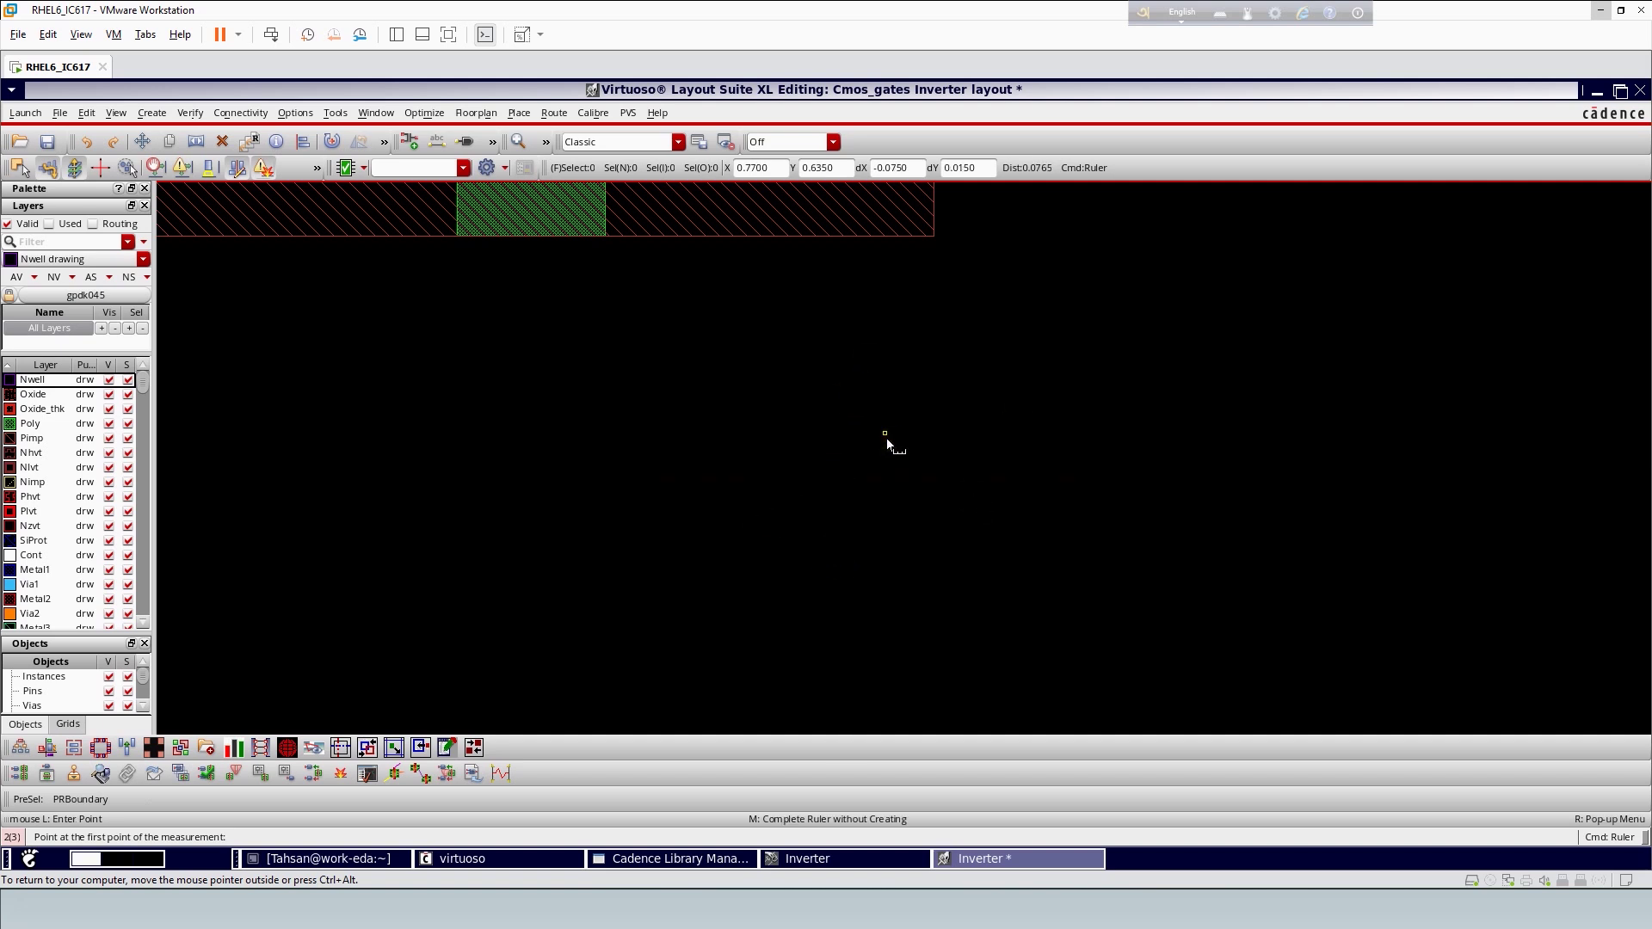
{"action": "left_click", "coordinate": [886, 444]}
{"action": "key", "text": "ctrl+z"}
{"action": "key", "text": "ctrl+z"}
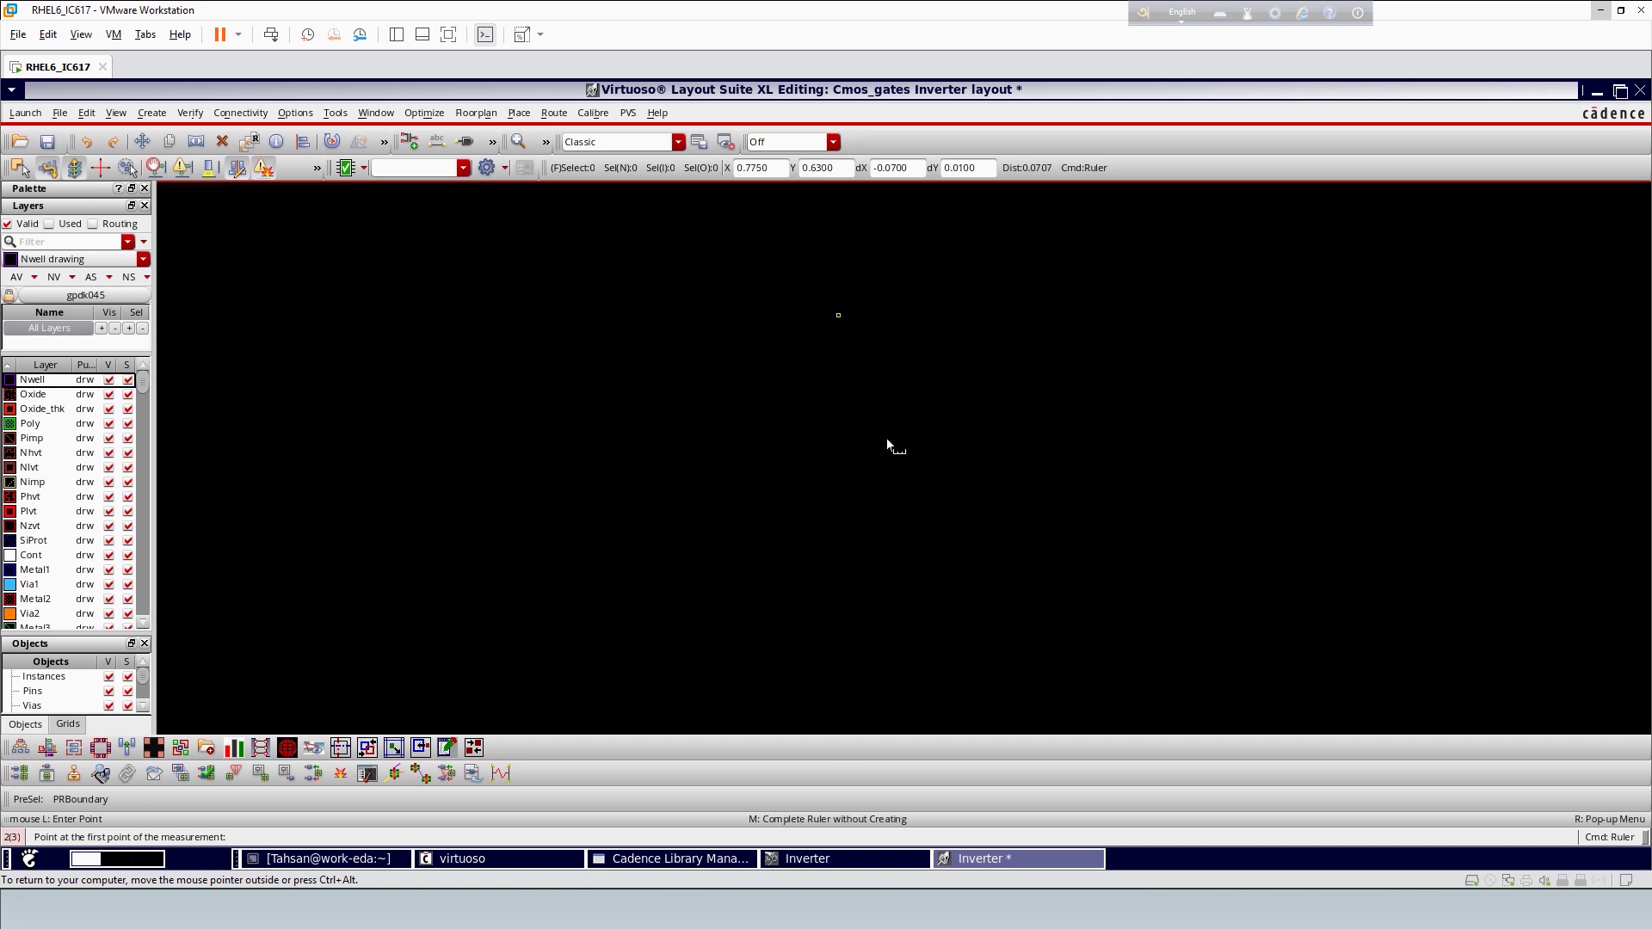
{"action": "key", "text": "shift+z"}
{"action": "key", "text": "shift+z"}
{"action": "key", "text": "shift+z"}
{"action": "key", "text": "shift+z"}
{"action": "key", "text": "shift+z"}
{"action": "key", "text": "shift+z"}
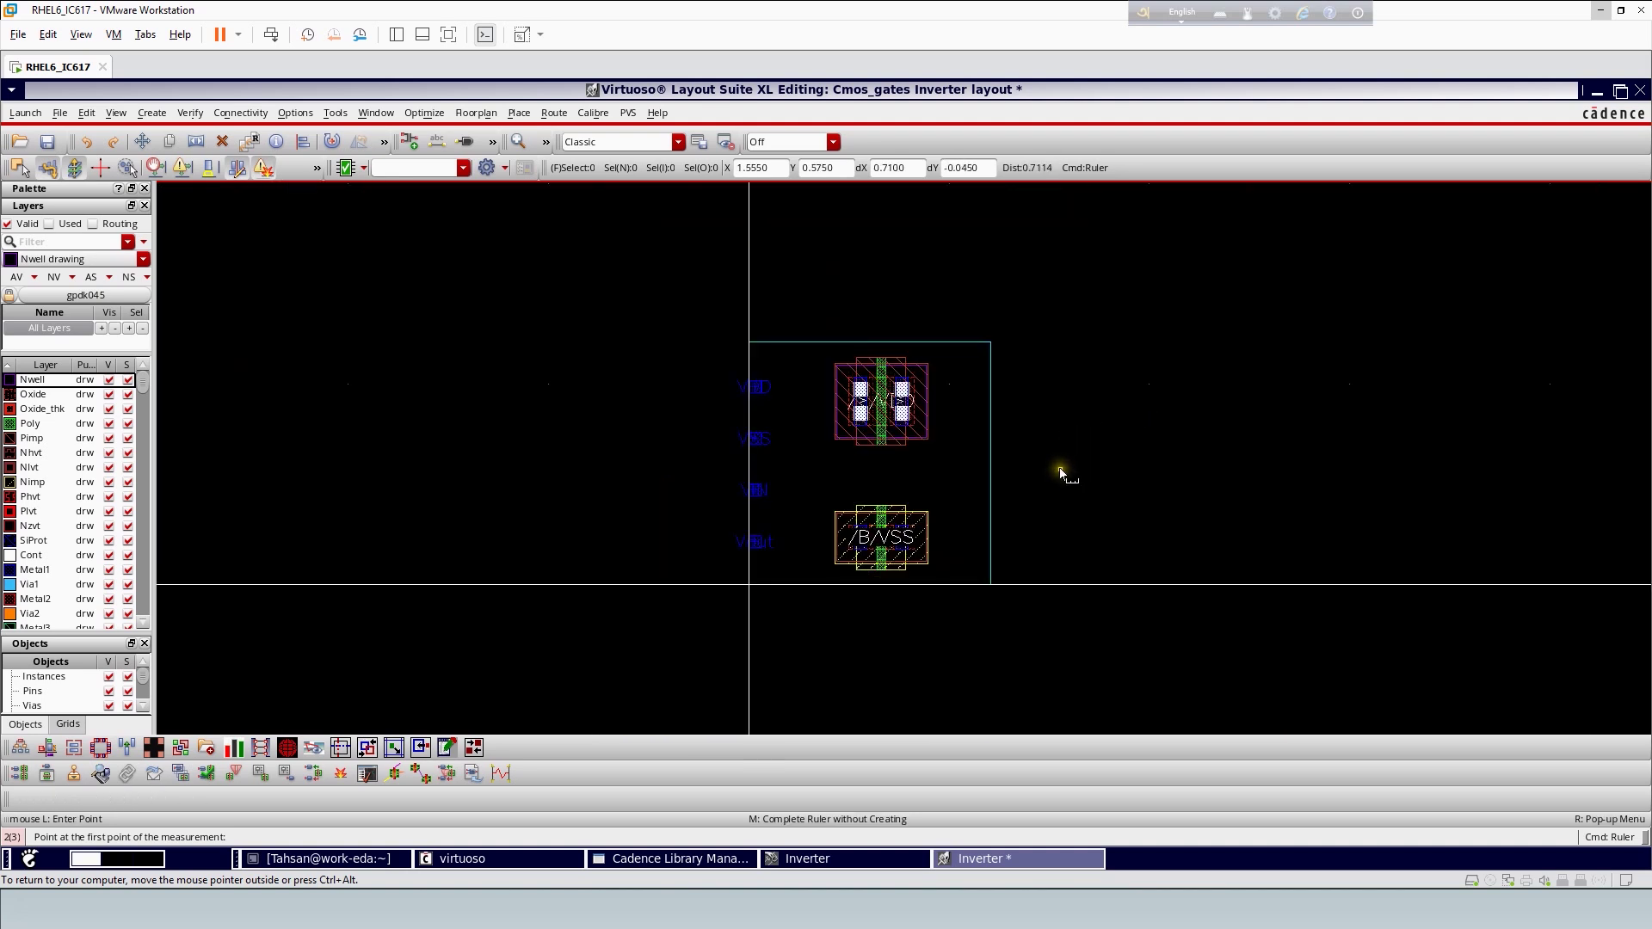